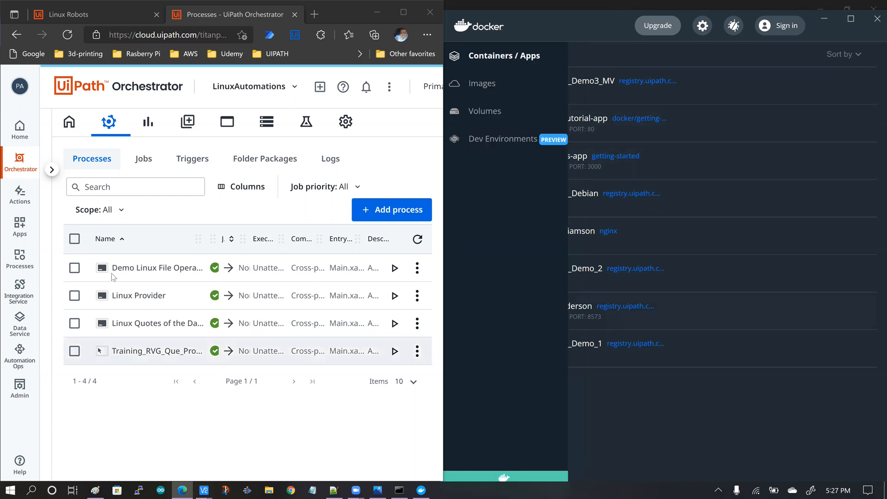
Step: Examine the Deployment section of the UiPath Linux Robots documentation, especially the commands for pulling and starting the Docker image
{"action": "left_click_drag", "start_coordinate": [112, 269], "coordinate": [200, 269]}
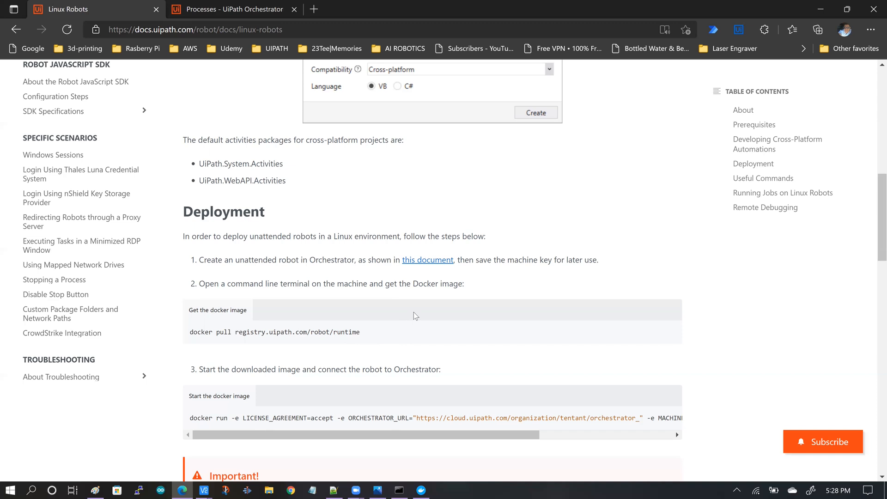
{"action": "scroll", "coordinate": [414, 311], "scroll_direction": "down", "scroll_amount": 1}
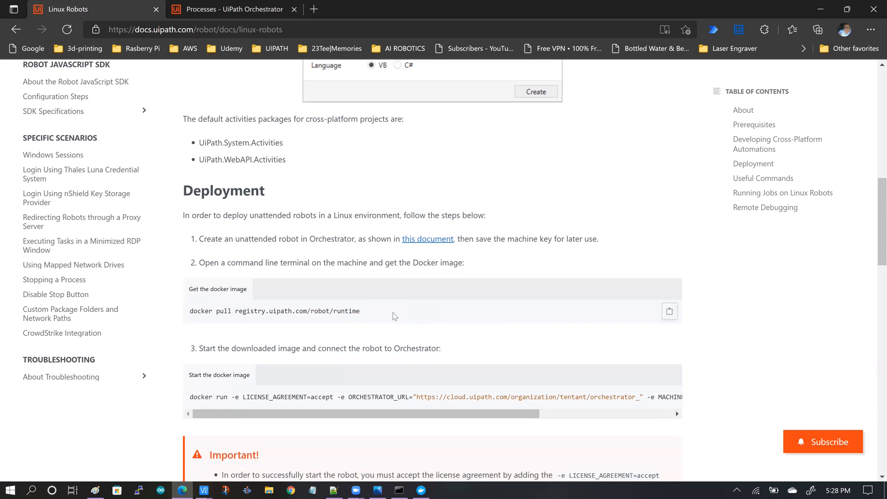
{"action": "left_click_drag", "start_coordinate": [365, 312], "coordinate": [198, 315]}
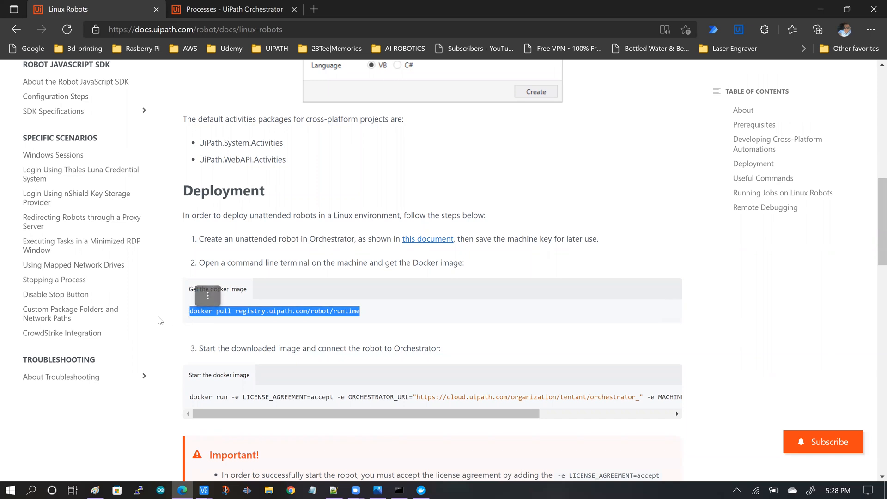
{"action": "left_click", "coordinate": [395, 312]}
{"action": "scroll", "coordinate": [395, 312], "scroll_direction": "down", "scroll_amount": 1}
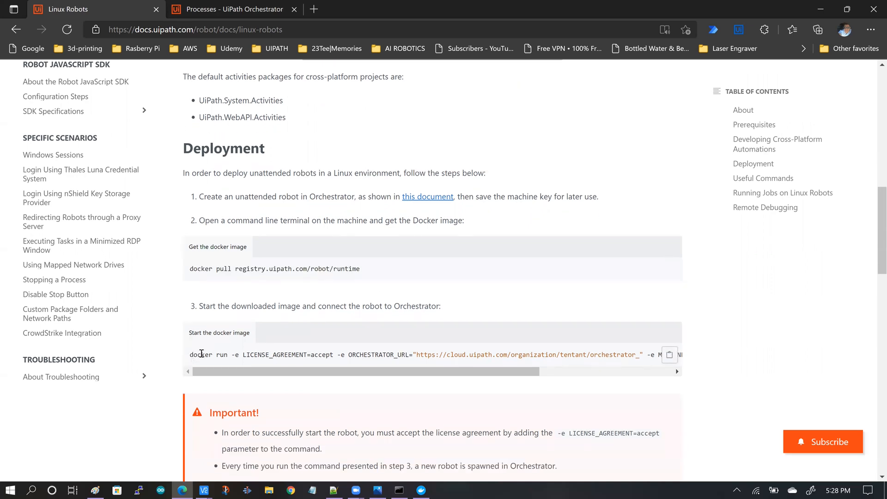
{"action": "scroll", "coordinate": [456, 243], "scroll_direction": "up", "scroll_amount": 1}
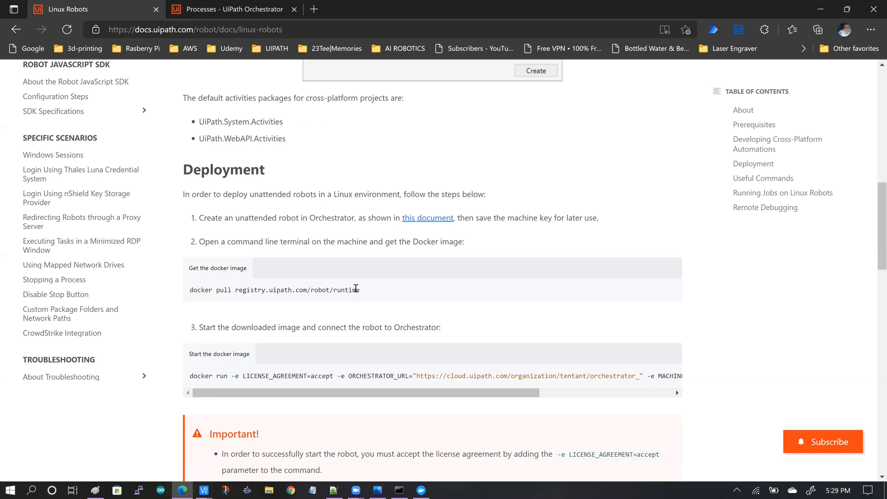
{"action": "left_click_drag", "start_coordinate": [372, 290], "coordinate": [190, 298]}
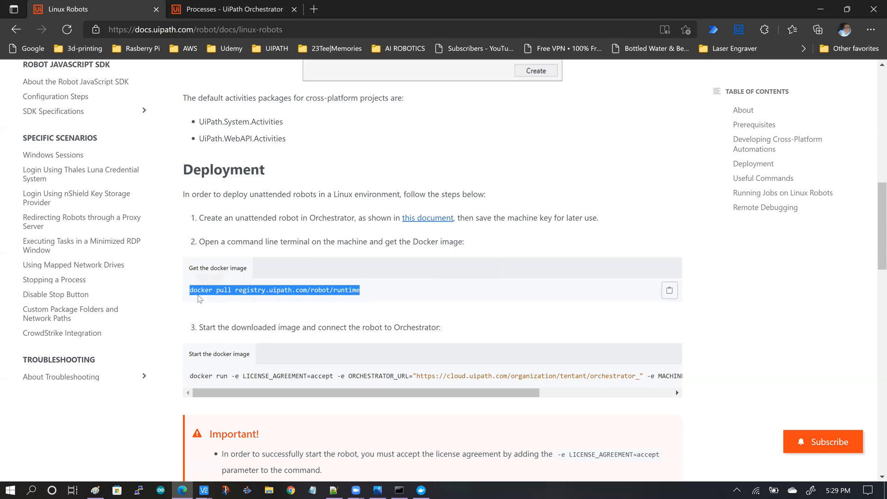
{"action": "left_click", "coordinate": [266, 311]}
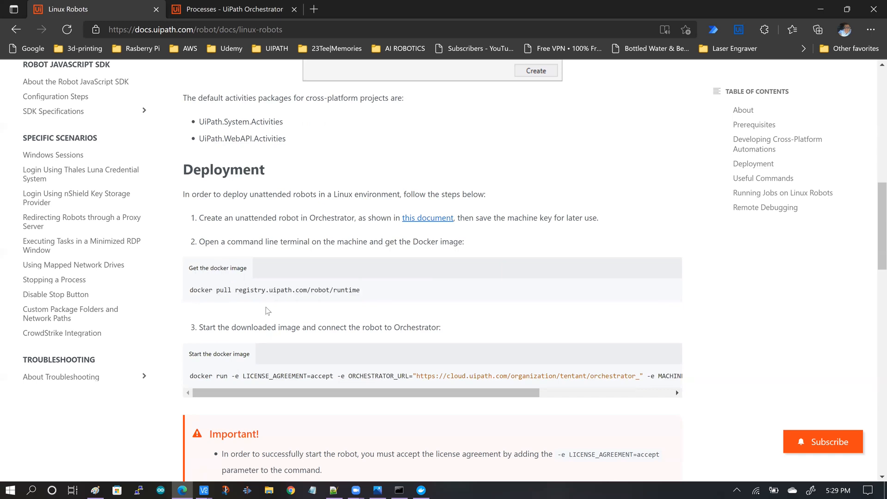
{"action": "left_click_drag", "start_coordinate": [191, 293], "coordinate": [362, 292]}
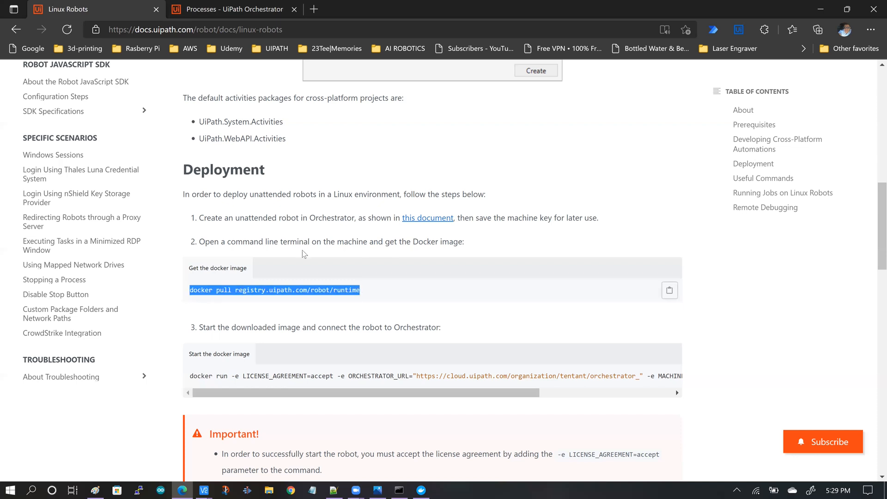
{"action": "left_click", "coordinate": [371, 295]}
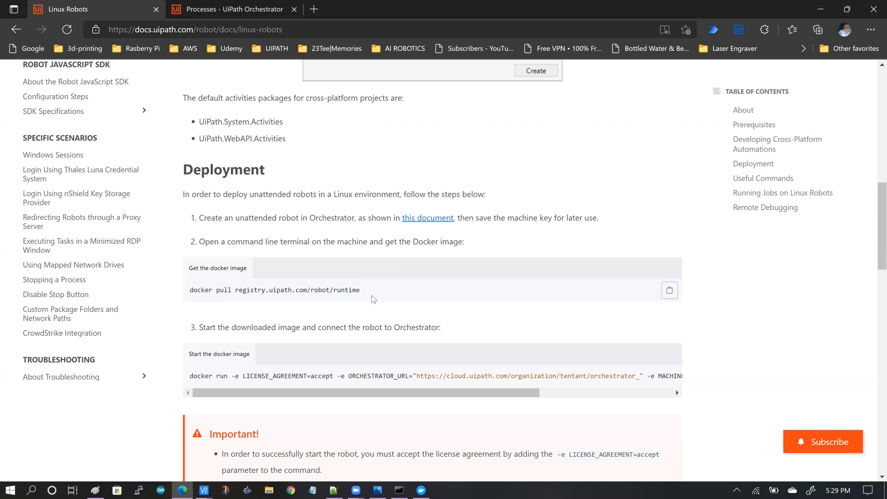
Step: Copy the command "docker pull registry.uipath.com/robot/runtime" from the documentation and paste it into Command Prompt
{"action": "left_click_drag", "start_coordinate": [237, 292], "coordinate": [265, 291]}
{"action": "left_click", "coordinate": [370, 291]}
{"action": "left_click", "coordinate": [669, 290]}
{"action": "left_click", "coordinate": [399, 489]}
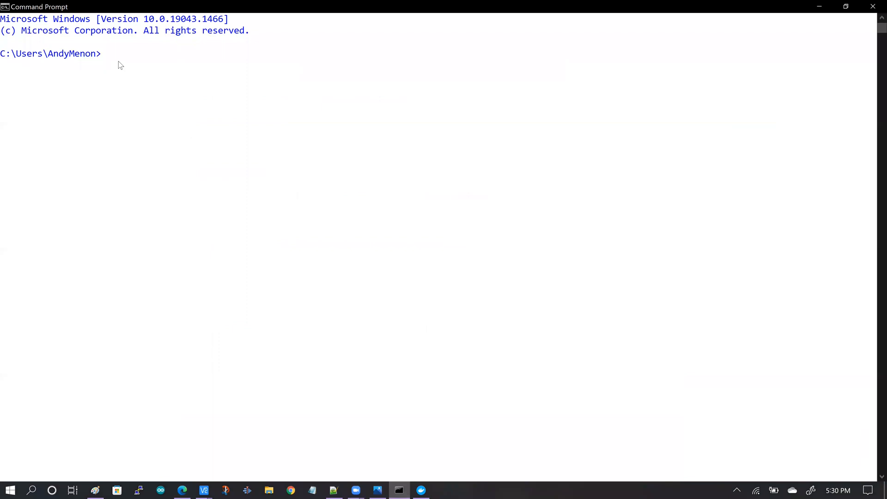
{"action": "key", "text": "ctrl+v"}
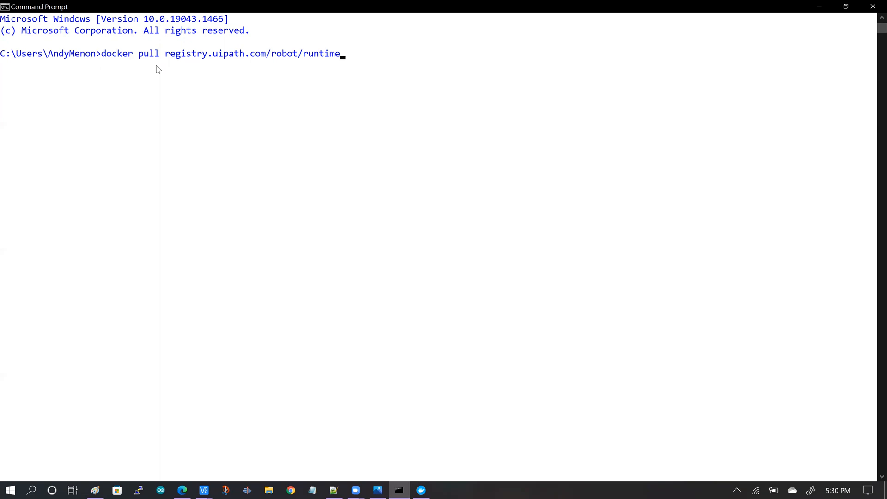
Step: Examine the saved screenshot of the pull output in Photos and the list of local images in Docker Desktop
{"action": "left_click", "coordinate": [377, 490]}
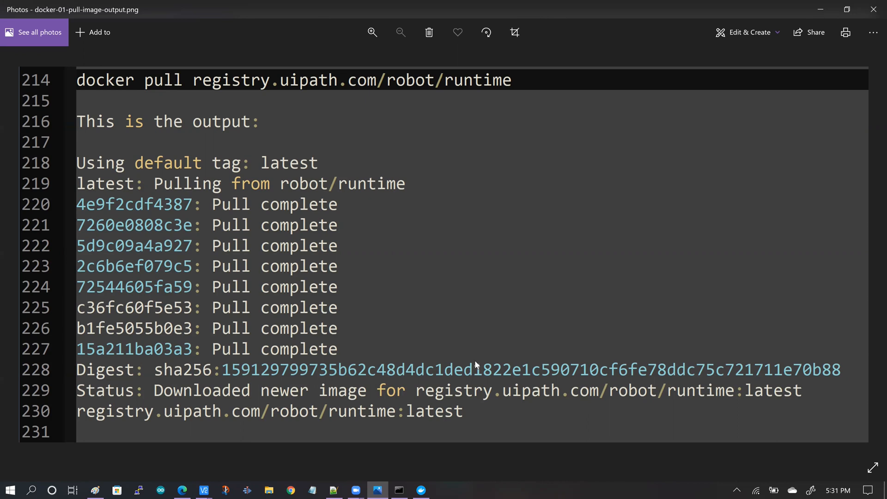
{"action": "left_click", "coordinate": [422, 489]}
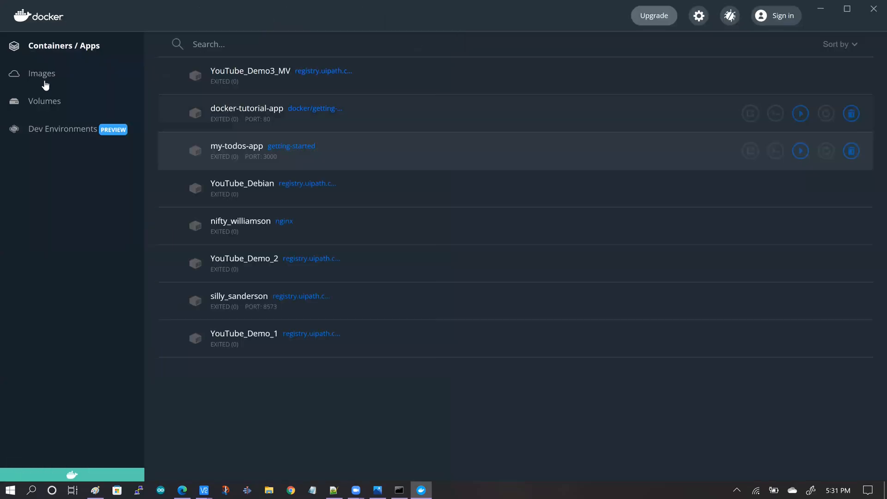
{"action": "left_click", "coordinate": [42, 76]}
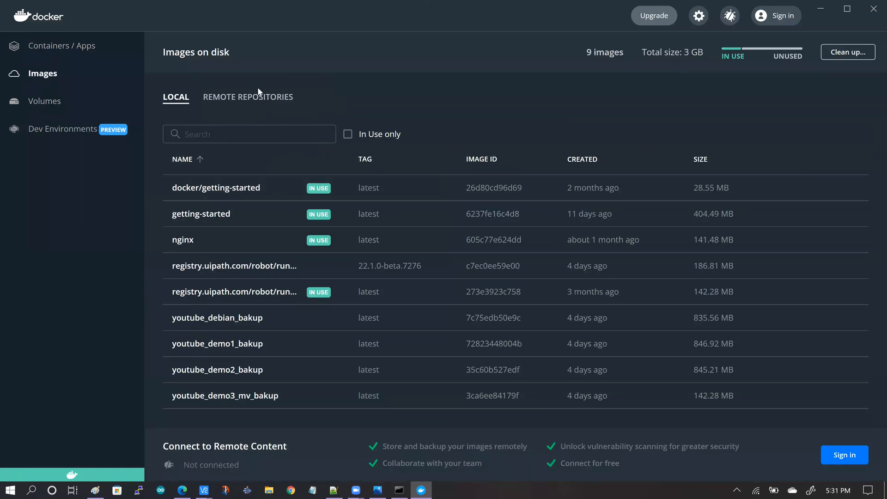
{"action": "mouse_move", "coordinate": [168, 319]}
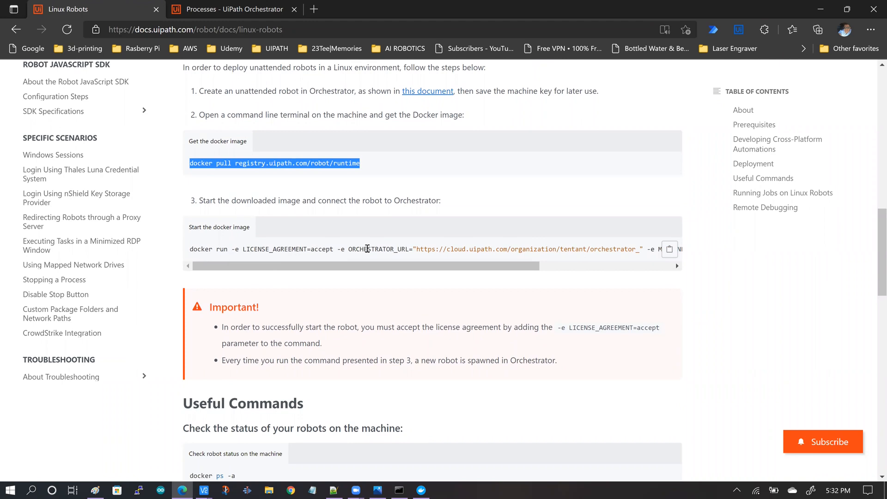
Step: Copy the docker run command that starts the image from the documentation and paste it into an empty Notepad file
{"action": "left_click", "coordinate": [669, 251]}
{"action": "left_click", "coordinate": [314, 488]}
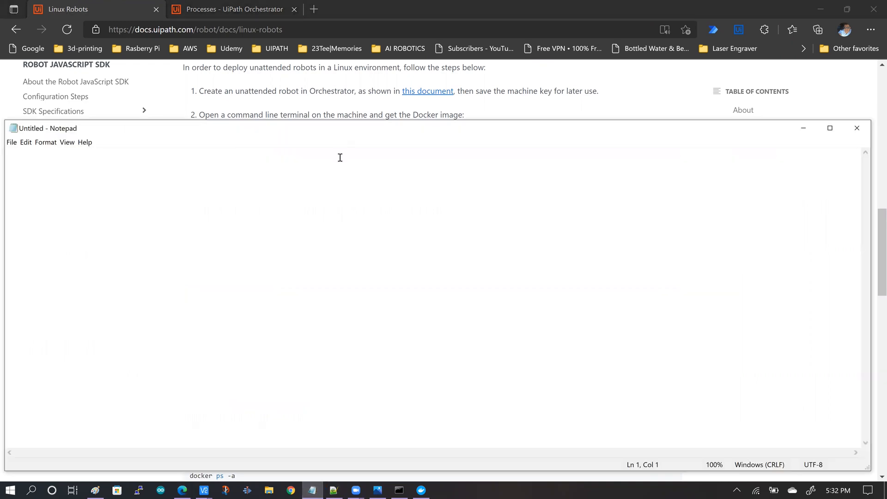
{"action": "key", "text": "ctrl+v"}
{"action": "key", "text": "Home"}
Step: Split the docker run command into five lines, starting a new one before each -e option and before -tid
{"action": "left_click", "coordinate": [85, 34]}
{"action": "key", "text": "Return"}
{"action": "left_click", "coordinate": [220, 50]}
{"action": "key", "text": "Return"}
{"action": "left_click", "coordinate": [631, 72]}
{"action": "key", "text": "Return"}
{"action": "left_click", "coordinate": [172, 83]}
{"action": "key", "text": "Return"}
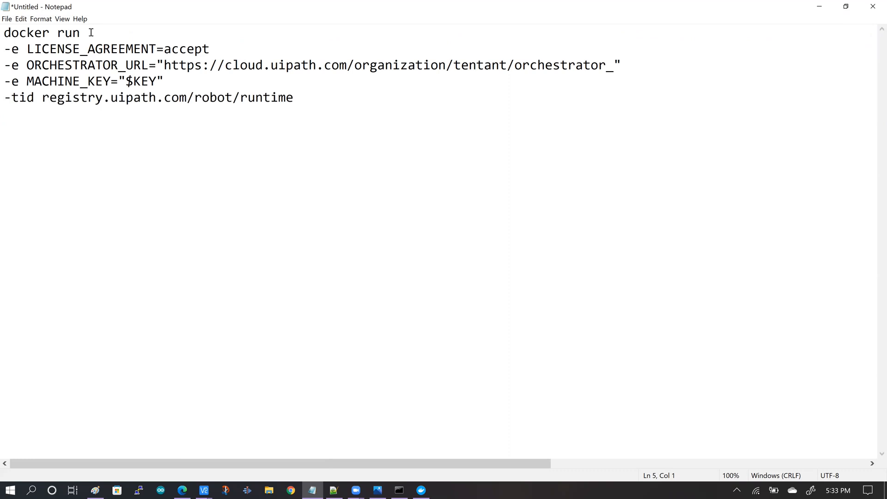
Step: Examine the parts of the docker run command: license agreement, runtime image, Orchestrator URL and machine key placeholder
{"action": "left_click_drag", "start_coordinate": [87, 34], "coordinate": [4, 33]}
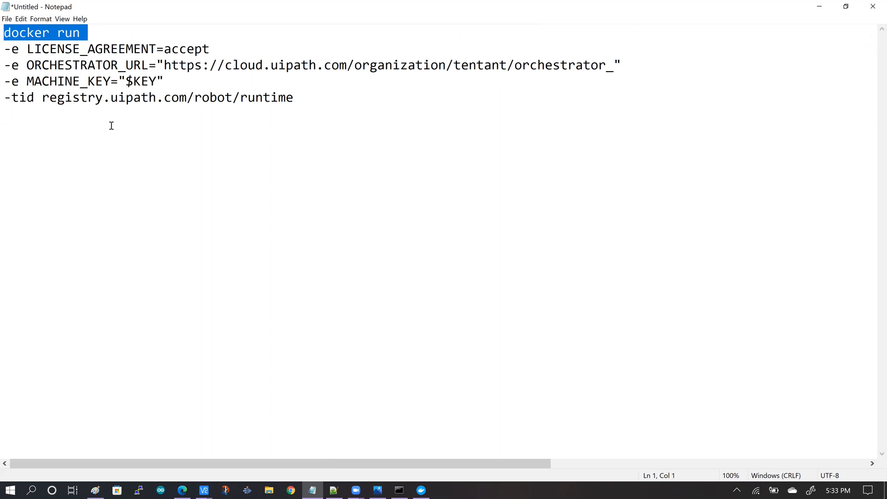
{"action": "left_click", "coordinate": [27, 50]}
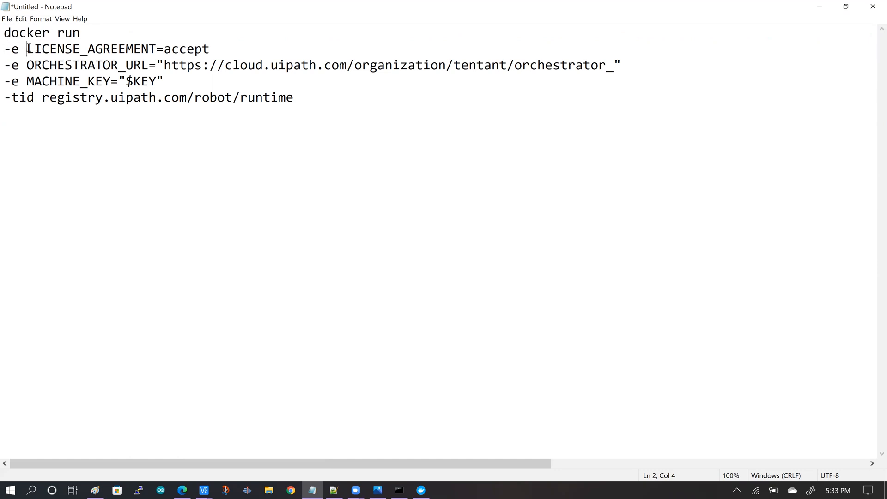
{"action": "left_click_drag", "start_coordinate": [5, 48], "coordinate": [27, 49]}
{"action": "left_click_drag", "start_coordinate": [124, 45], "coordinate": [210, 47]}
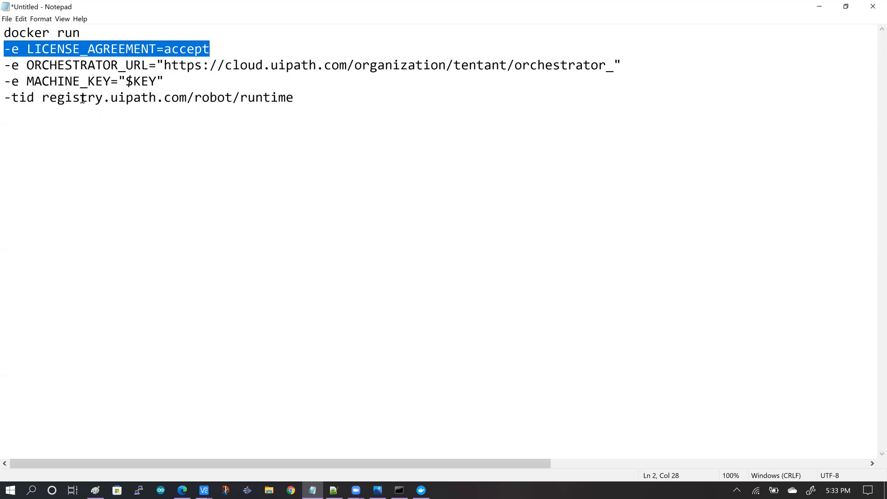
{"action": "left_click_drag", "start_coordinate": [42, 98], "coordinate": [295, 97]}
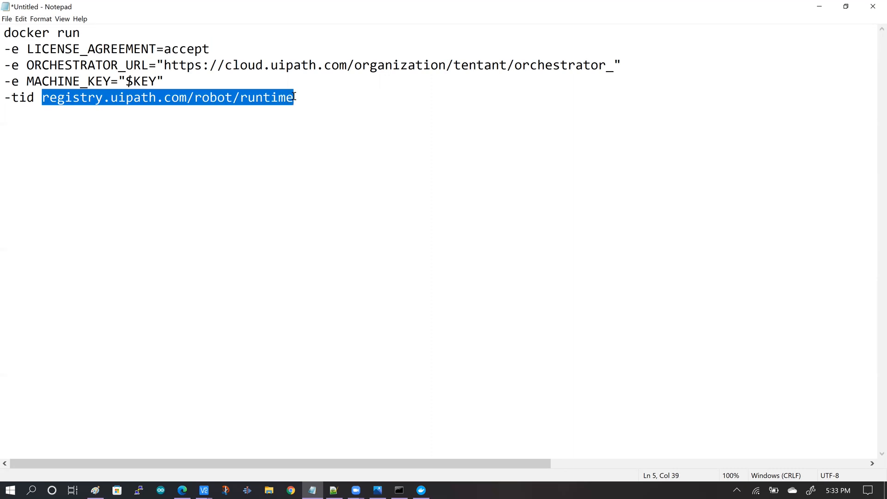
{"action": "left_click", "coordinate": [318, 119]}
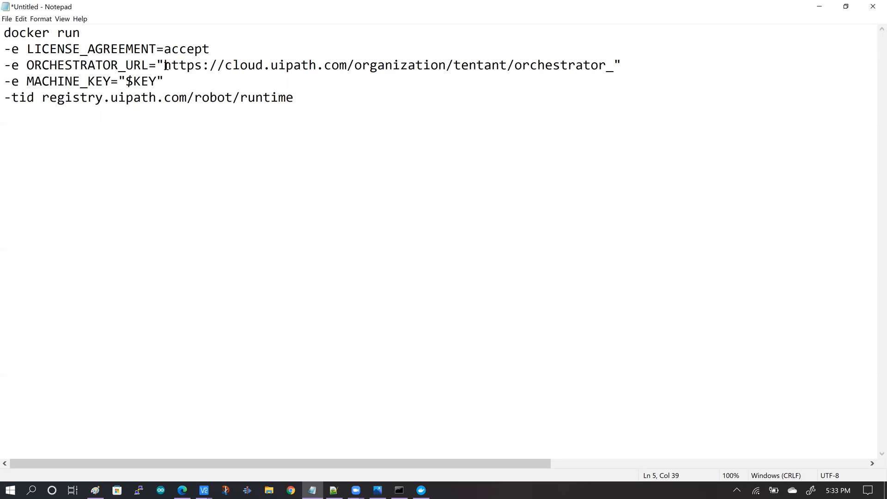
{"action": "left_click_drag", "start_coordinate": [165, 65], "coordinate": [616, 65]}
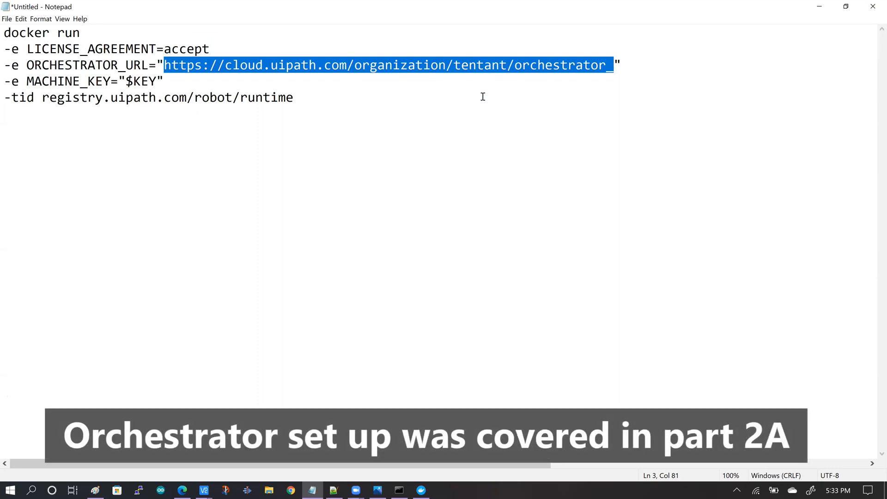
{"action": "left_click", "coordinate": [474, 98]}
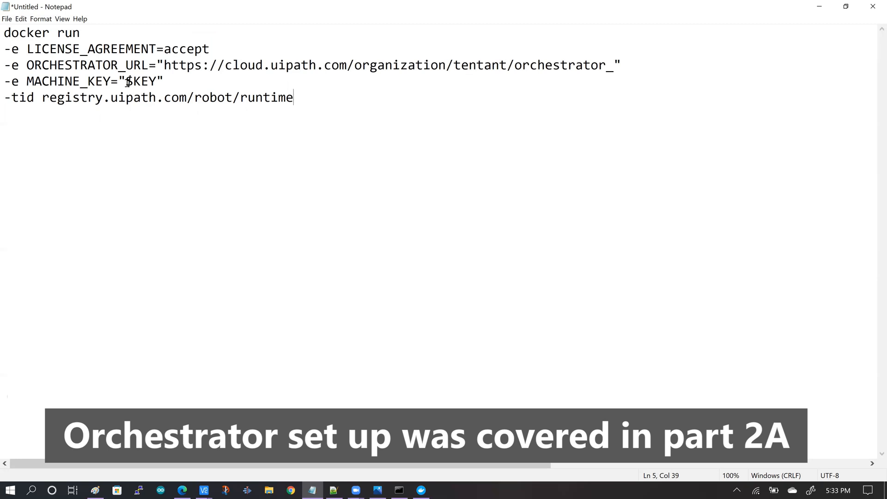
{"action": "left_click_drag", "start_coordinate": [128, 82], "coordinate": [155, 82]}
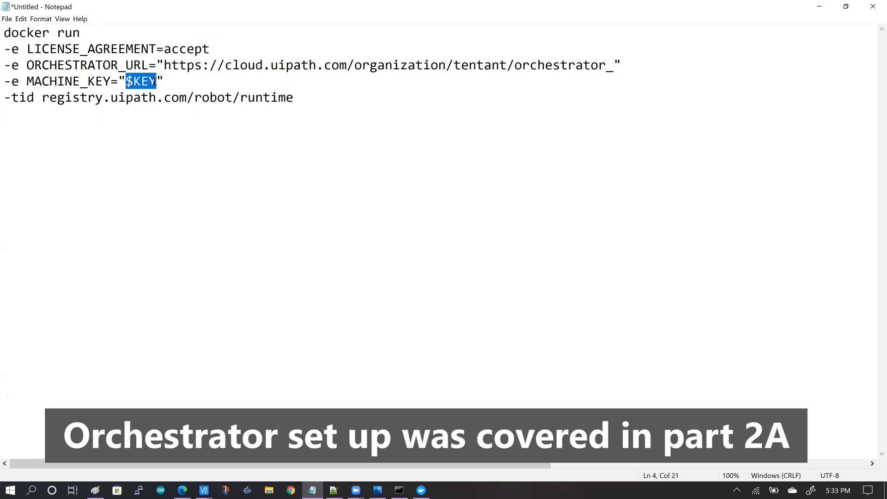
{"action": "left_click", "coordinate": [153, 131]}
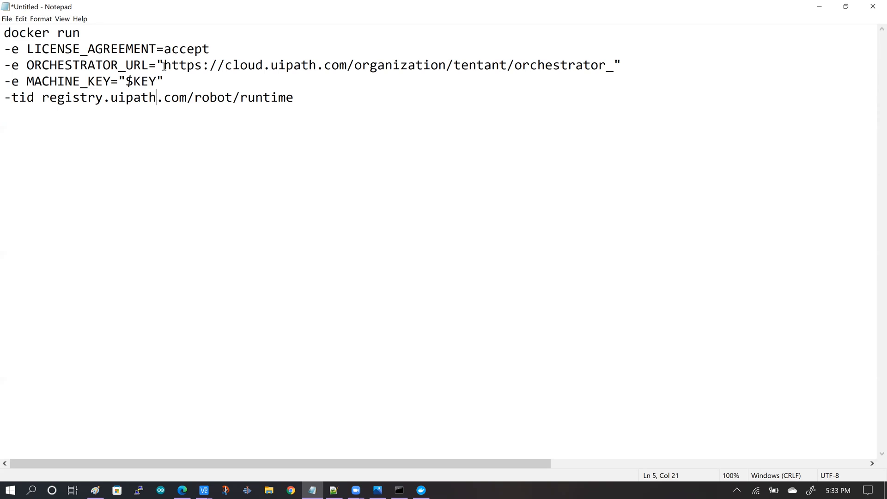
{"action": "left_click_drag", "start_coordinate": [164, 65], "coordinate": [575, 65]}
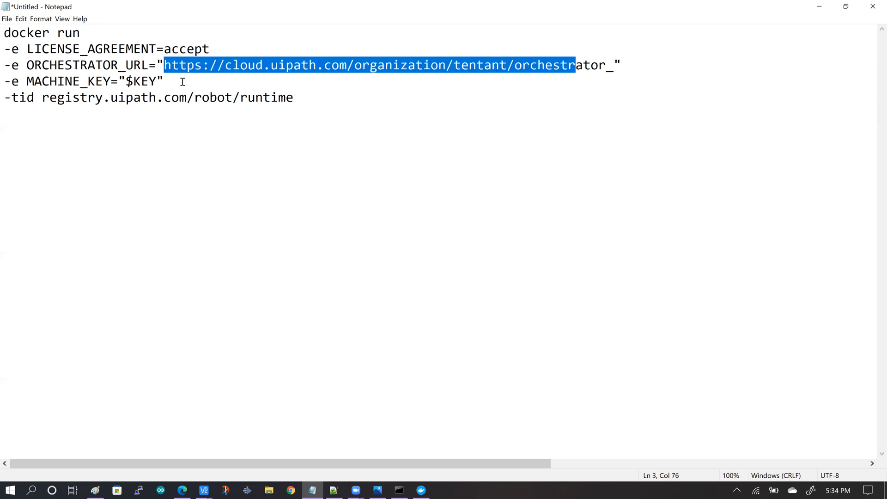
{"action": "double_click", "coordinate": [150, 83]}
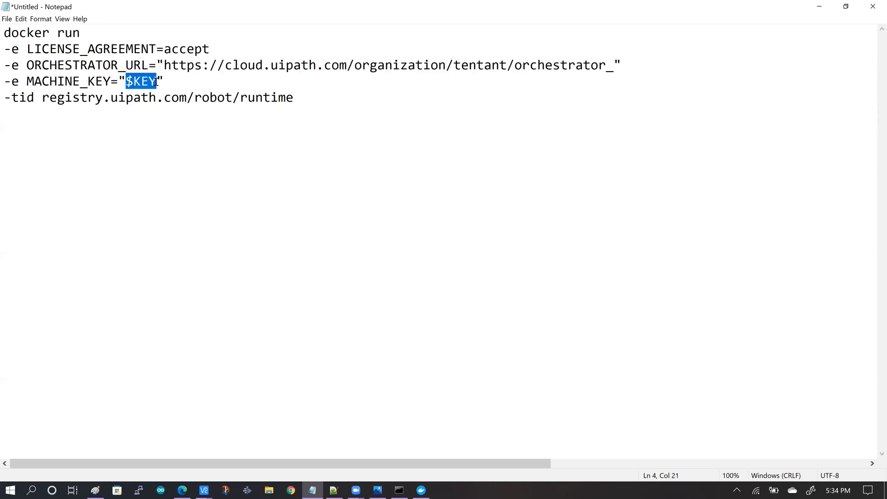
{"action": "left_click", "coordinate": [92, 33]}
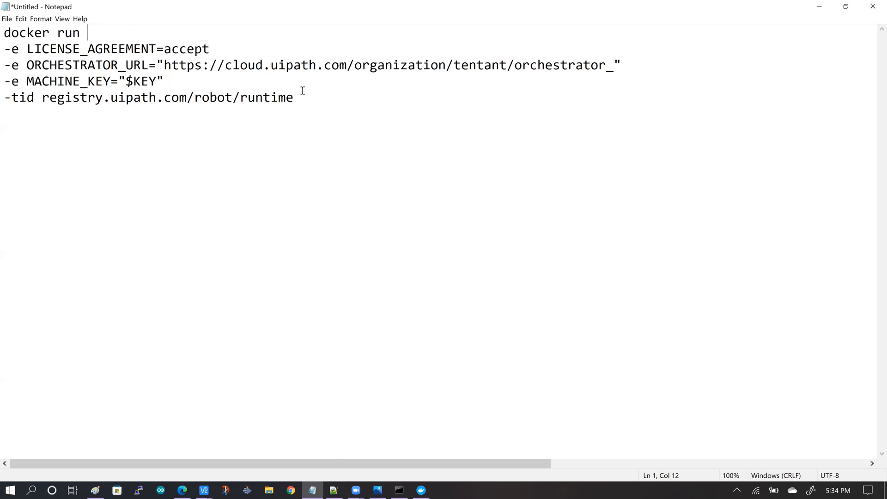
{"action": "left_click_drag", "start_coordinate": [299, 97], "coordinate": [172, 97]}
Step: Undo the line breaks, then copy the whole docker run command from Notepad into Command Prompt
{"action": "key", "text": "ctrl+a"}
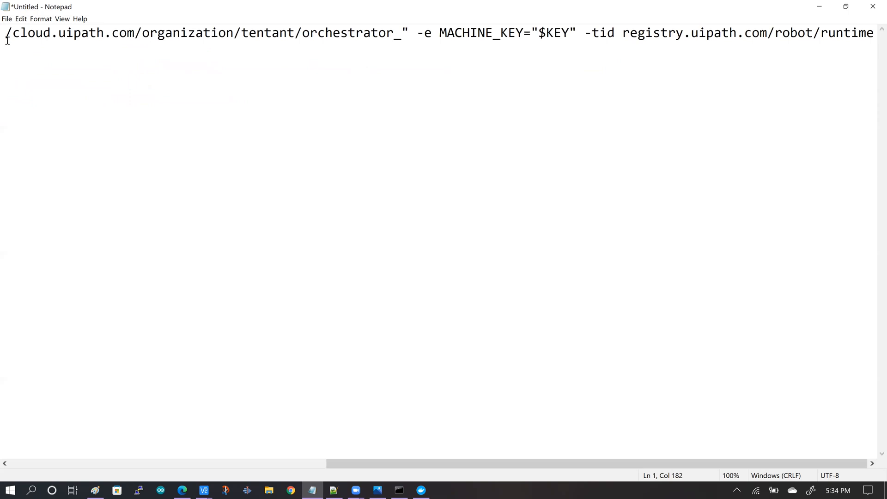
{"action": "key", "text": "ctrl+a"}
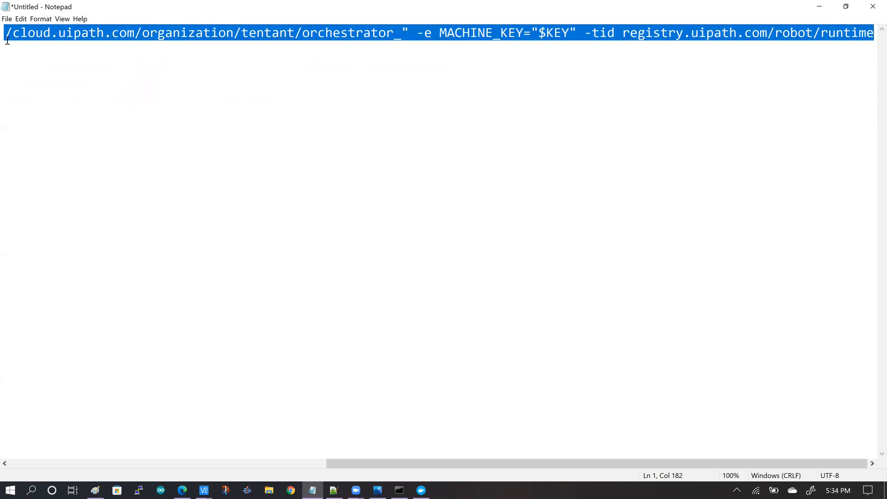
{"action": "left_click", "coordinate": [402, 488]}
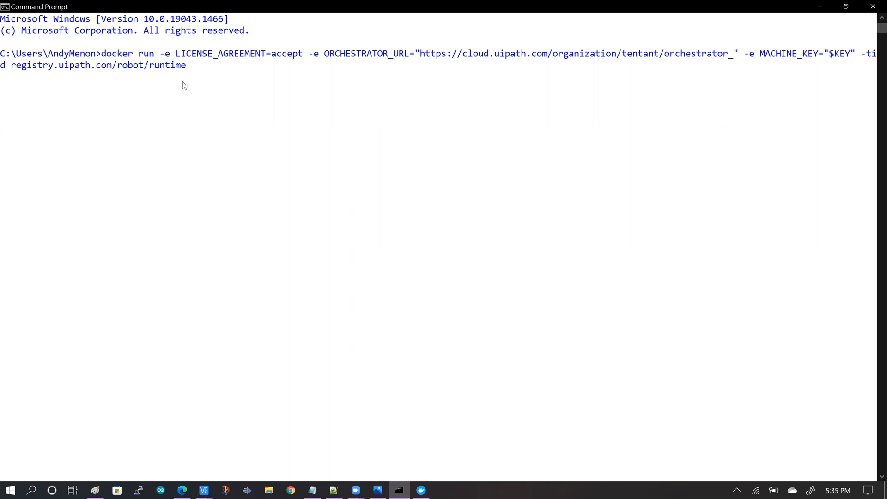
Step: Look through the container list in Docker Desktop, then return to the docker run command in Command Prompt
{"action": "left_click", "coordinate": [422, 490]}
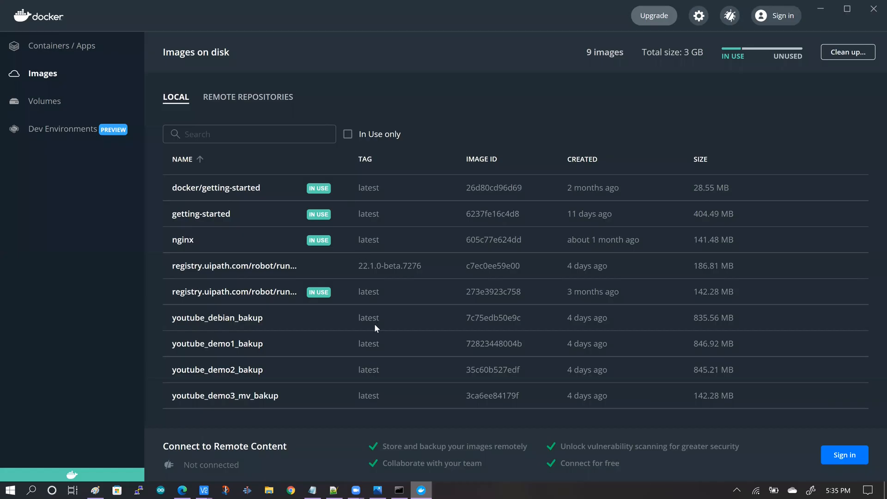
{"action": "left_click", "coordinate": [69, 51]}
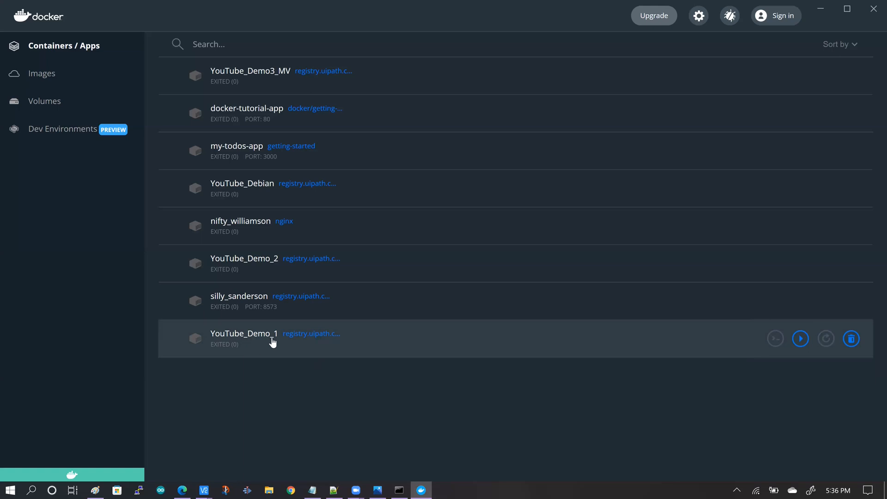
{"action": "left_click", "coordinate": [400, 489]}
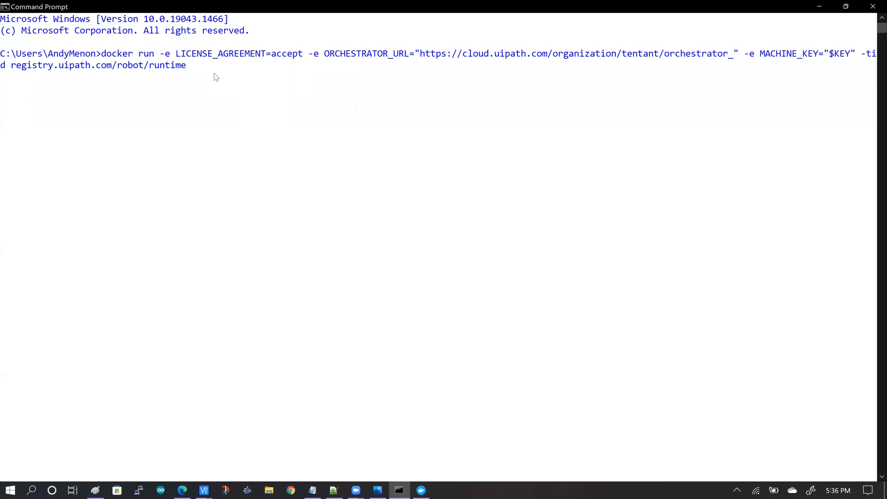
Step: Erase the docker run command back to the word docker and run docker ps -a instead to list all containers
{"action": "key", "text": "BackSpace"}
{"action": "key", "text": "BackSpace"}
{"action": "key", "text": "BackSpace"}
{"action": "key", "text": "BackSpace"}
{"action": "key", "text": "BackSpace"}
{"action": "key", "text": "BackSpace"}
{"action": "key", "text": "BackSpace"}
{"action": "key", "text": "BackSpace"}
{"action": "key", "text": "BackSpace"}
{"action": "key", "text": "BackSpace"}
{"action": "key", "text": "BackSpace"}
{"action": "key", "text": "BackSpace"}
{"action": "key", "text": "BackSpace"}
{"action": "key", "text": "BackSpace"}
{"action": "key", "text": "BackSpace"}
{"action": "key", "text": "BackSpace"}
{"action": "key", "text": "BackSpace"}
{"action": "key", "text": "BackSpace"}
{"action": "key", "text": "BackSpace"}
{"action": "key", "text": "BackSpace"}
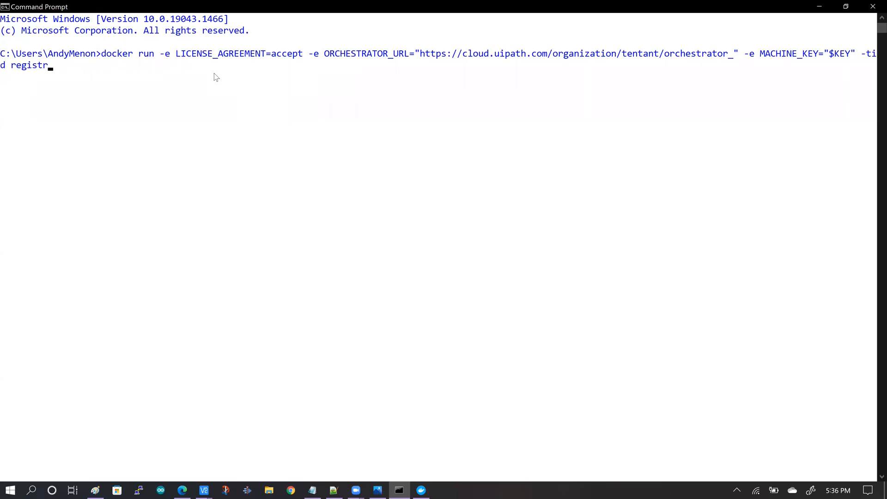
{"action": "key", "text": "BackSpace"}
{"action": "key", "text": "BackSpace"}
{"action": "key", "text": "BackSpace"}
{"action": "key", "text": "BackSpace"}
{"action": "key", "text": "BackSpace"}
{"action": "key", "text": "BackSpace"}
{"action": "key", "text": "BackSpace"}
{"action": "key", "text": "BackSpace"}
{"action": "key", "text": "BackSpace"}
{"action": "key", "text": "BackSpace"}
{"action": "key", "text": "BackSpace"}
{"action": "key", "text": "BackSpace"}
{"action": "key", "text": "BackSpace"}
{"action": "key", "text": "BackSpace"}
{"action": "key", "text": "BackSpace"}
{"action": "key", "text": "BackSpace"}
{"action": "key", "text": "BackSpace"}
{"action": "key", "text": "BackSpace"}
{"action": "key", "text": "BackSpace"}
{"action": "key", "text": "BackSpace"}
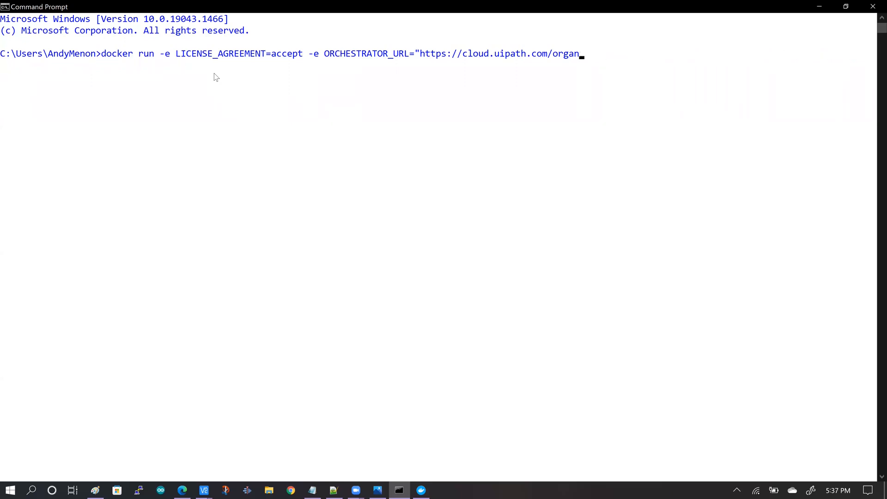
{"action": "key", "text": "BackSpace"}
{"action": "key", "text": "BackSpace"}
{"action": "key", "text": "BackSpace"}
{"action": "key", "text": "BackSpace"}
{"action": "key", "text": "BackSpace"}
{"action": "key", "text": "BackSpace"}
{"action": "key", "text": "BackSpace"}
{"action": "key", "text": "BackSpace"}
{"action": "key", "text": "BackSpace"}
{"action": "key", "text": "BackSpace"}
{"action": "key", "text": "BackSpace"}
{"action": "key", "text": "BackSpace"}
{"action": "key", "text": "BackSpace"}
{"action": "key", "text": "BackSpace"}
{"action": "key", "text": "BackSpace"}
{"action": "key", "text": "BackSpace"}
{"action": "key", "text": "BackSpace"}
{"action": "key", "text": "BackSpace"}
{"action": "key", "text": "BackSpace"}
{"action": "key", "text": "BackSpace"}
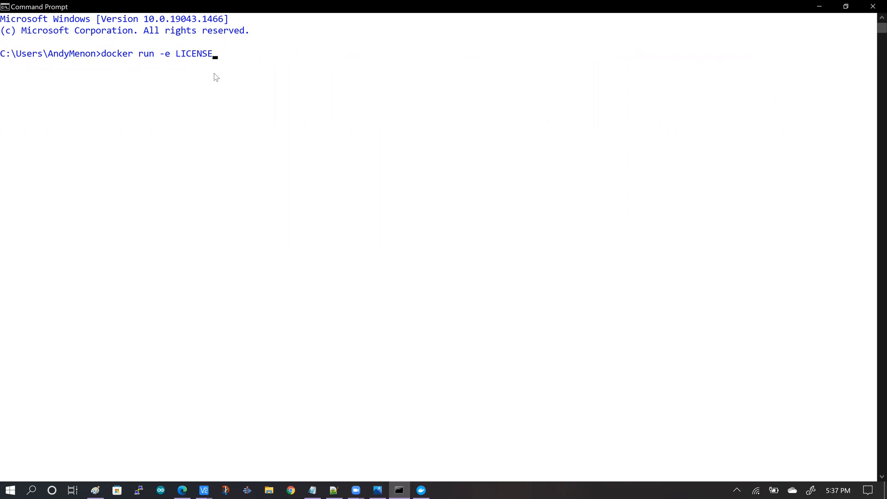
{"action": "key", "text": "BackSpace"}
{"action": "key", "text": "BackSpace"}
{"action": "key", "text": "BackSpace"}
{"action": "key", "text": "BackSpace"}
{"action": "key", "text": "BackSpace"}
{"action": "key", "text": "BackSpace"}
{"action": "type", "text": "ps -a"}
{"action": "key", "text": "Return"}
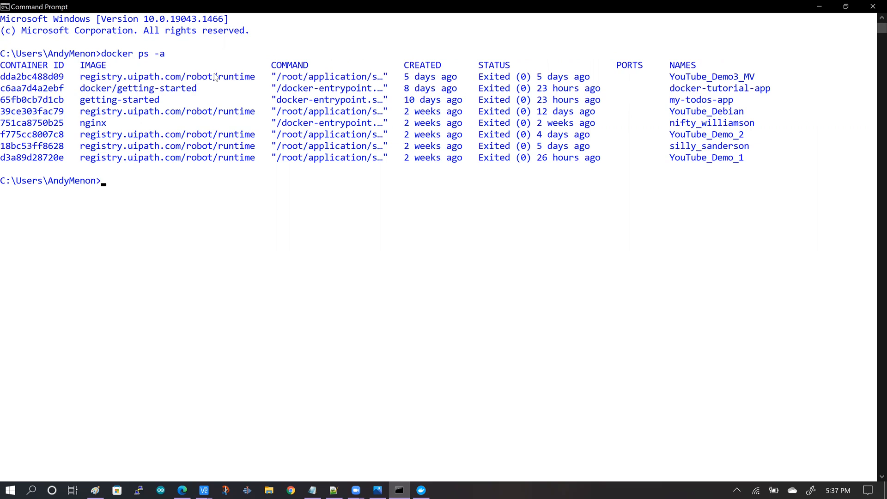
Step: Start the YouTube_Demo_1 container with docker start, and open its logs in Docker Desktop
{"action": "type", "text": "docker start YouTube_D"}
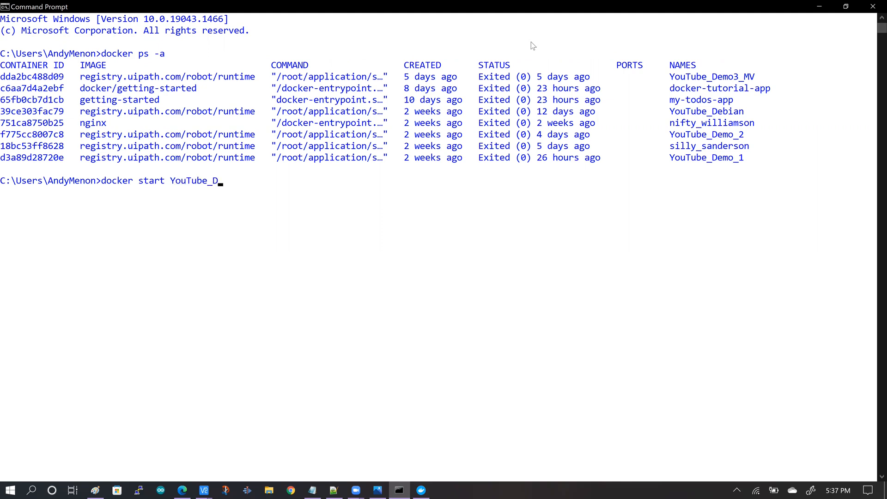
{"action": "type", "text": "emo_1"}
{"action": "key", "text": "Return"}
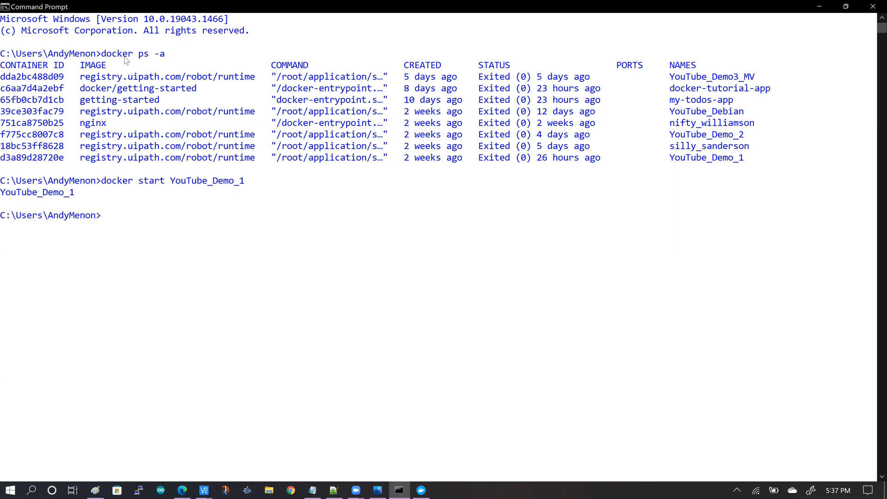
{"action": "left_click", "coordinate": [421, 489]}
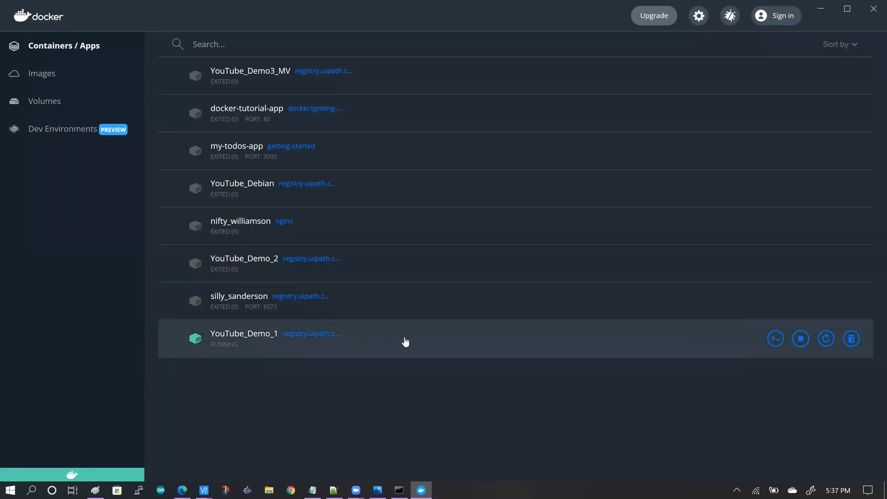
{"action": "left_click", "coordinate": [510, 344]}
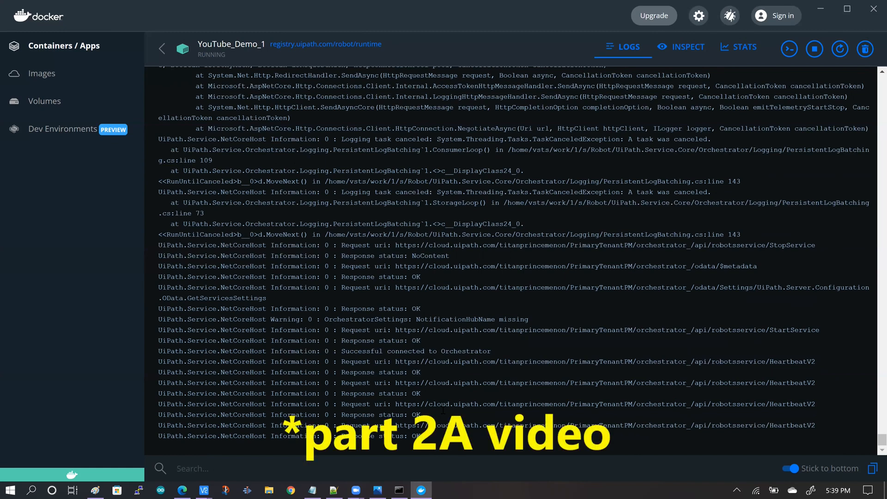
Step: Return to Command Prompt, run docker ps -a again and check the status of YouTube_Demo_1
{"action": "left_click", "coordinate": [400, 489]}
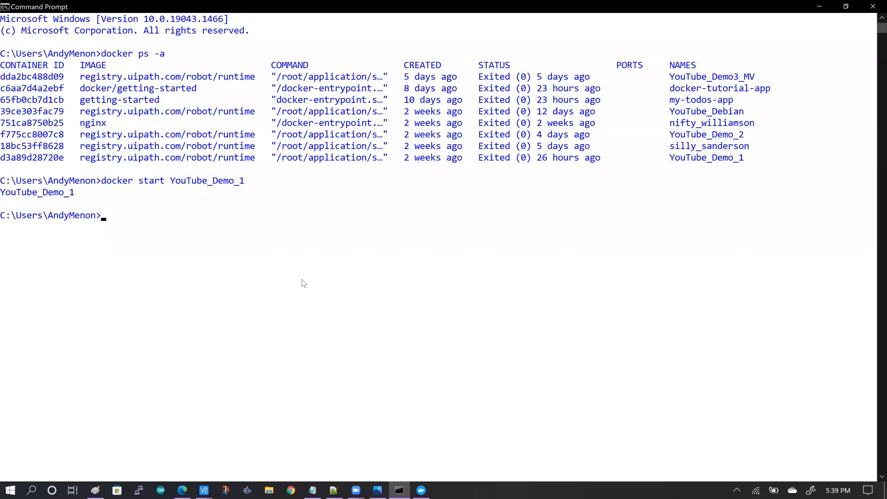
{"action": "key", "text": "Up"}
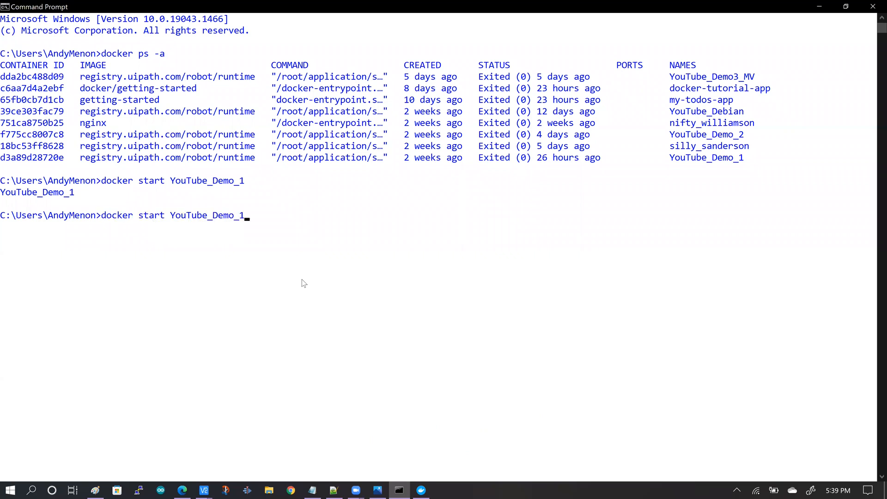
{"action": "key", "text": "Up"}
{"action": "key", "text": "Return"}
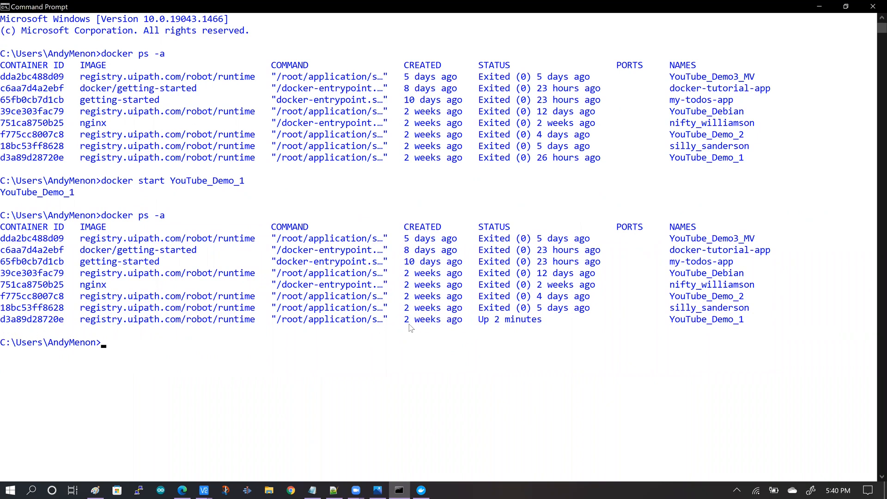
{"action": "left_click_drag", "start_coordinate": [480, 323], "coordinate": [545, 325]}
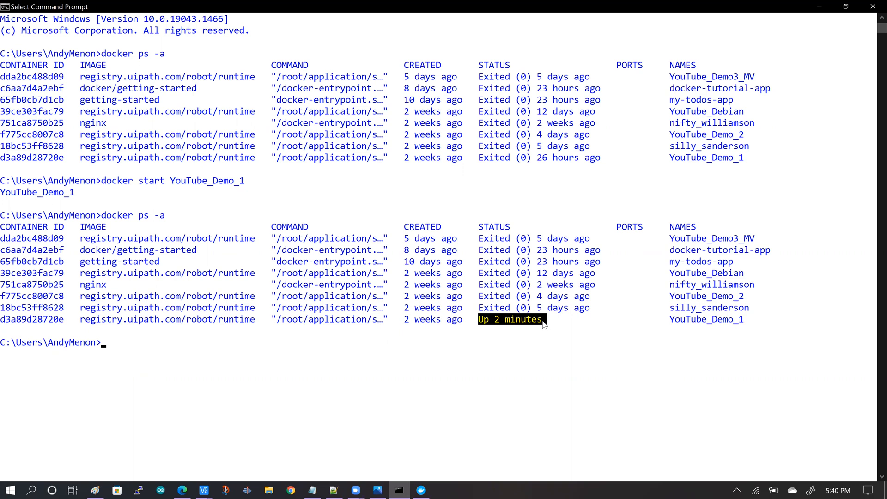
Step: Copy the container ID of YouTube_Demo_1 from the latest container listing
{"action": "left_click_drag", "start_coordinate": [1, 323], "coordinate": [64, 321]}
{"action": "key", "text": "ctrl+c"}
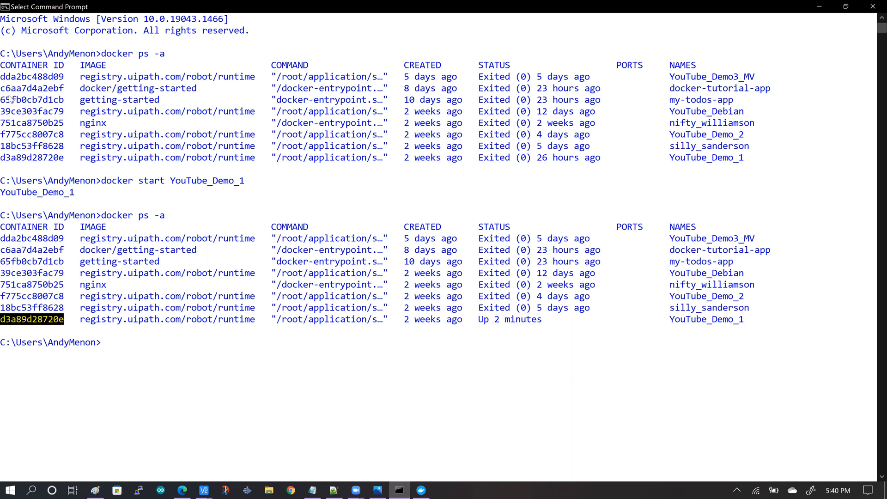
{"action": "left_click", "coordinate": [6, 6]}
{"action": "mouse_move", "coordinate": [23, 83]}
{"action": "left_click", "coordinate": [97, 94]}
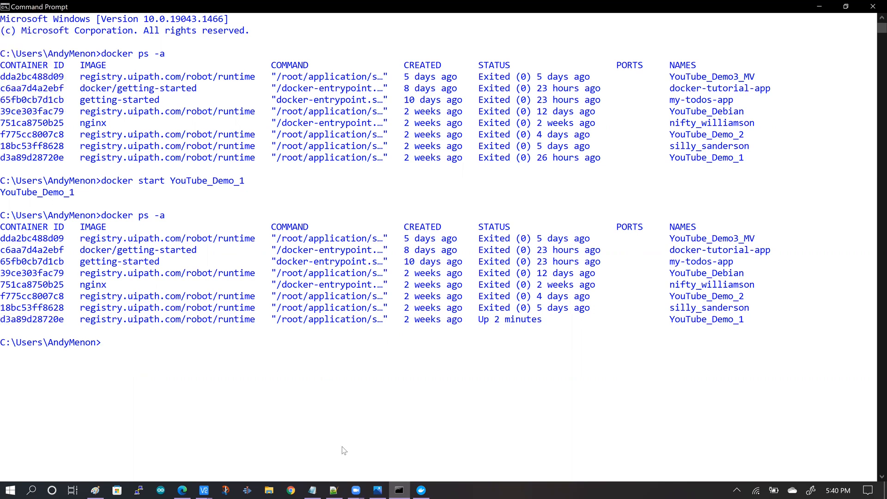
Step: Switch to Notepad and replace all its text with the copied container ID d3a89d28720e, followed by two line breaks
{"action": "left_click", "coordinate": [315, 488]}
{"action": "left_click", "coordinate": [217, 96]}
{"action": "key", "text": "ctrl+a"}
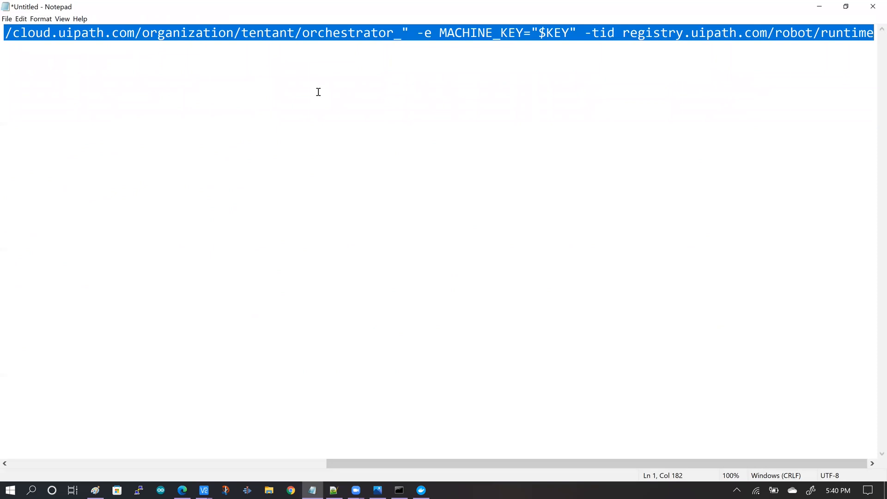
{"action": "key", "text": "Delete"}
{"action": "key", "text": "ctrl+v"}
{"action": "key", "text": "Return"}
{"action": "key", "text": "Return"}
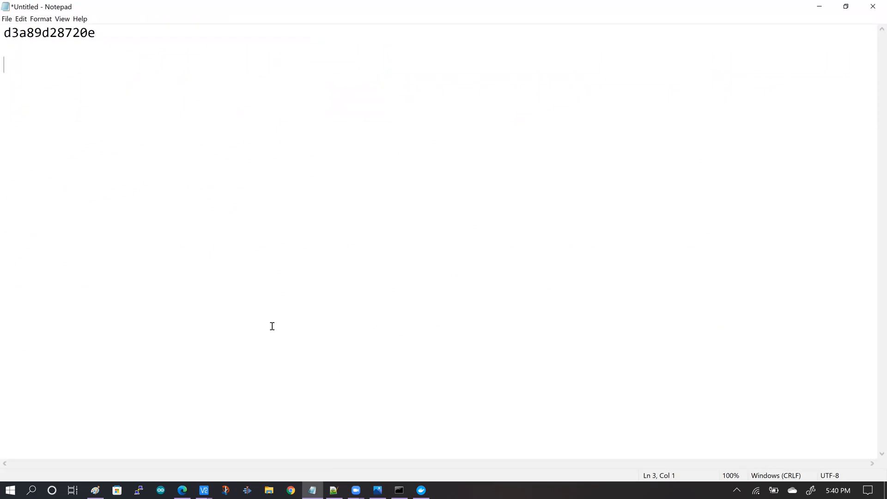
Step: Switch to UiPath Orchestrator in the browser and check the tenant's unattended sessions for the status of host D3A89D28720E
{"action": "left_click", "coordinate": [184, 490]}
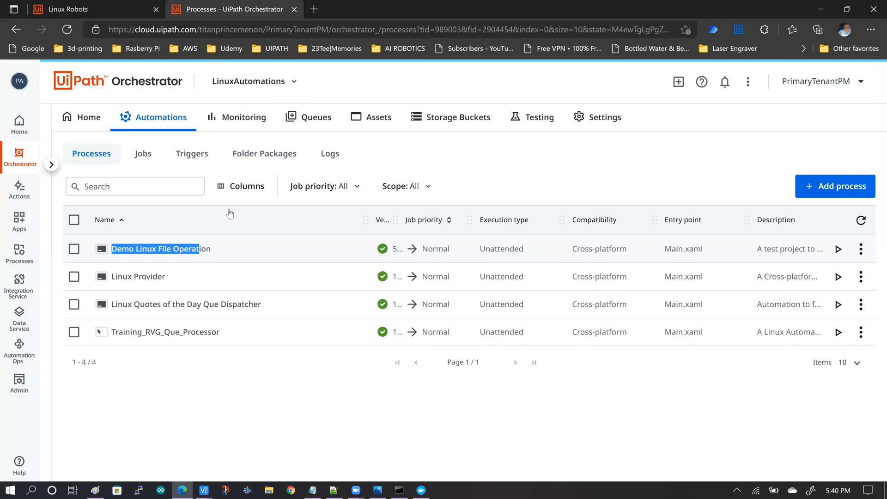
{"action": "left_click", "coordinate": [51, 165]}
{"action": "left_click", "coordinate": [83, 125]}
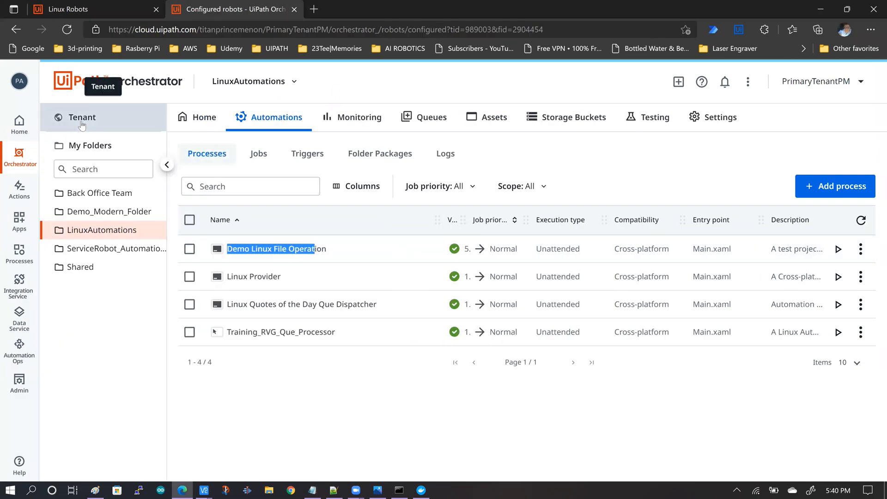
{"action": "left_click", "coordinate": [318, 156]}
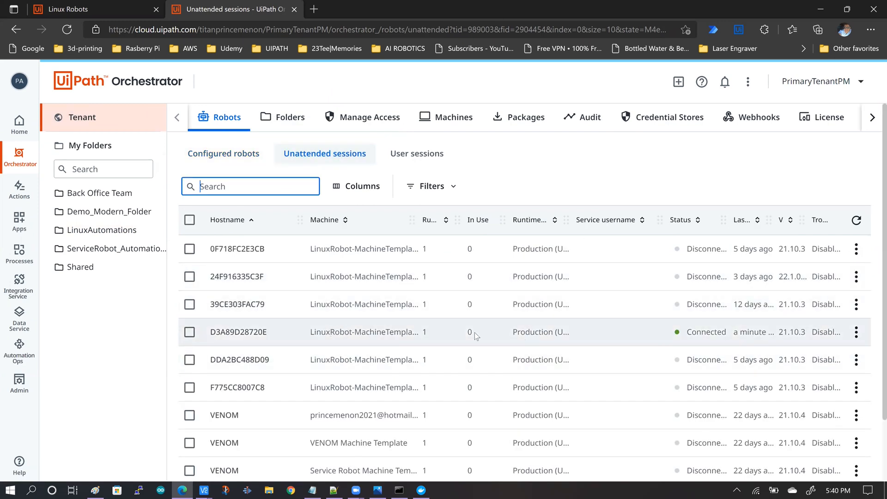
{"action": "double_click", "coordinate": [707, 331]}
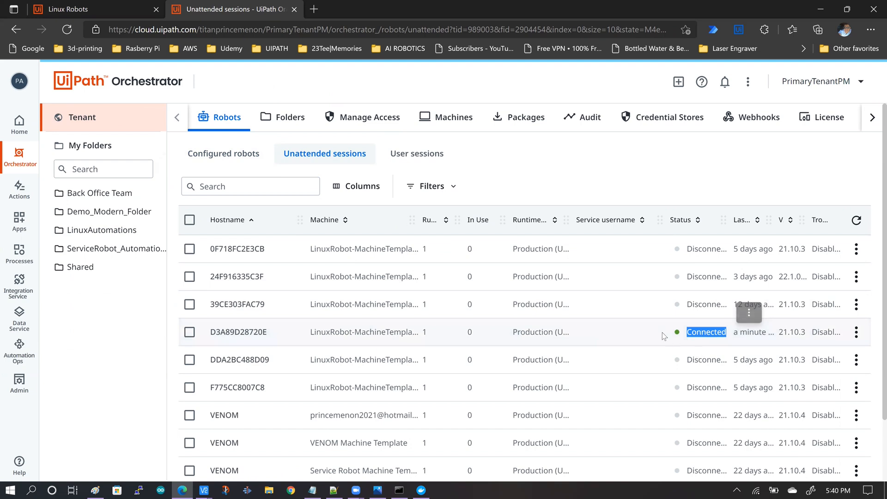
{"action": "scroll", "coordinate": [663, 333], "scroll_direction": "down", "scroll_amount": 1}
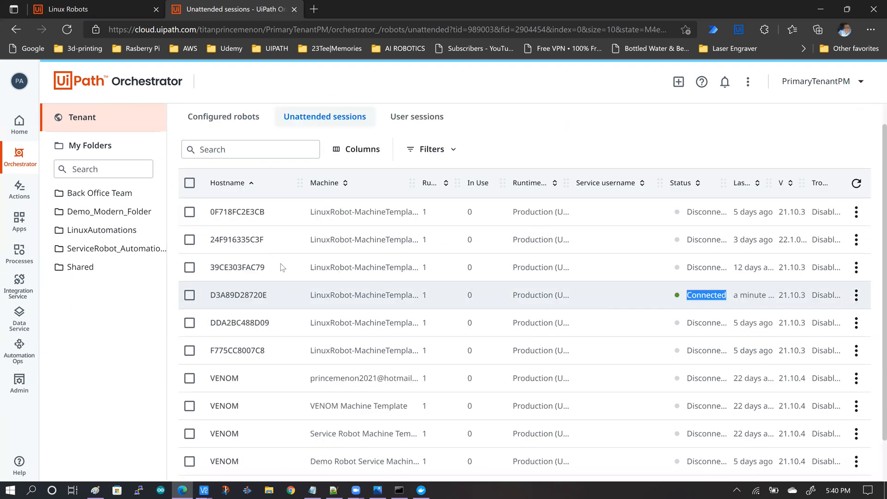
{"action": "scroll", "coordinate": [227, 193], "scroll_direction": "down", "scroll_amount": 1}
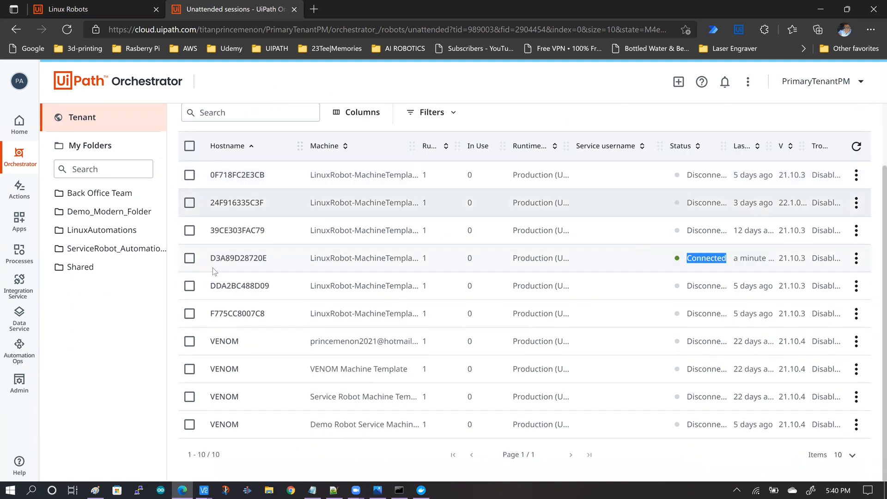
Step: Copy the connected session's hostname D3A89D28720E and paste it into Notepad on the line below the container ID
{"action": "left_click_drag", "start_coordinate": [210, 259], "coordinate": [267, 259]}
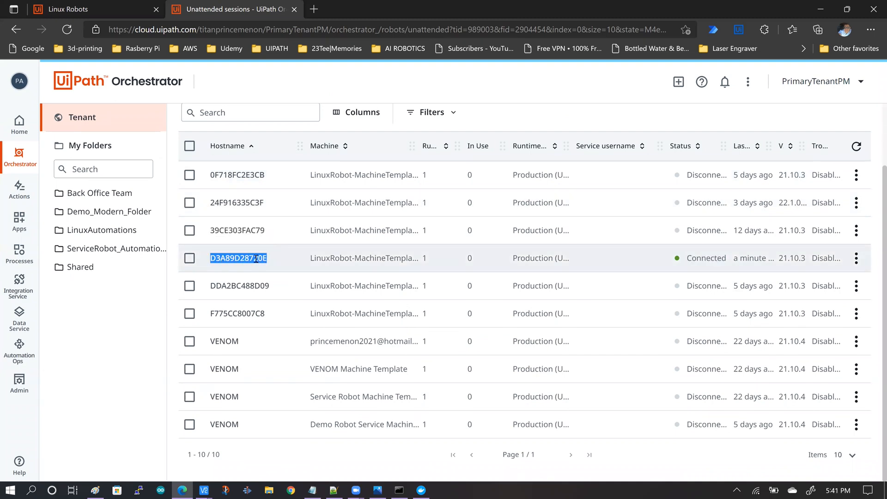
{"action": "right_click", "coordinate": [256, 258]}
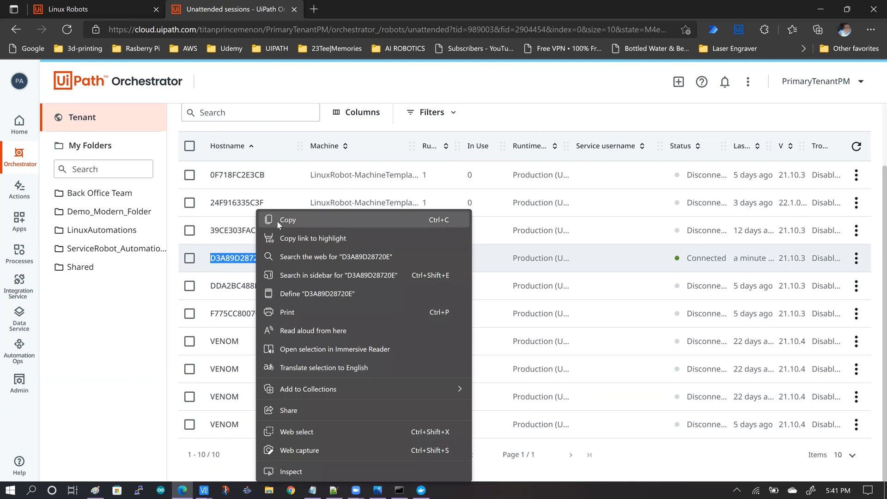
{"action": "left_click", "coordinate": [277, 220]}
{"action": "left_click", "coordinate": [317, 490]}
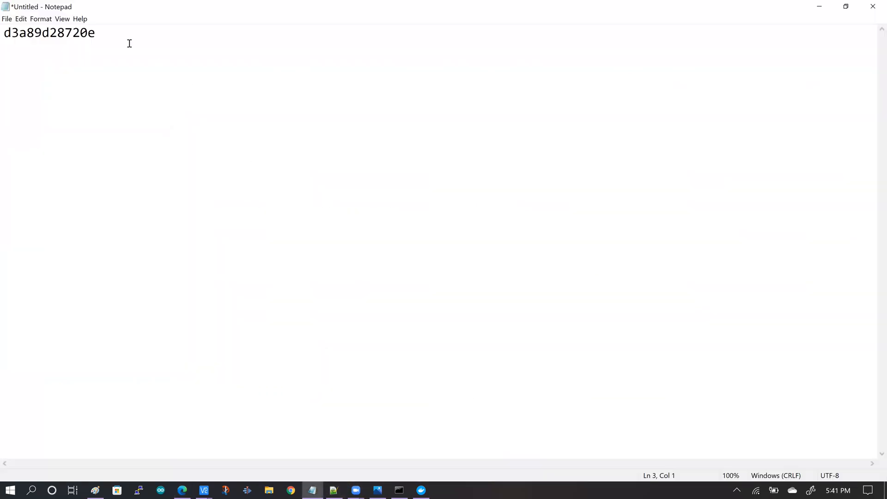
{"action": "left_click", "coordinate": [33, 49]}
{"action": "key", "text": "ctrl+v"}
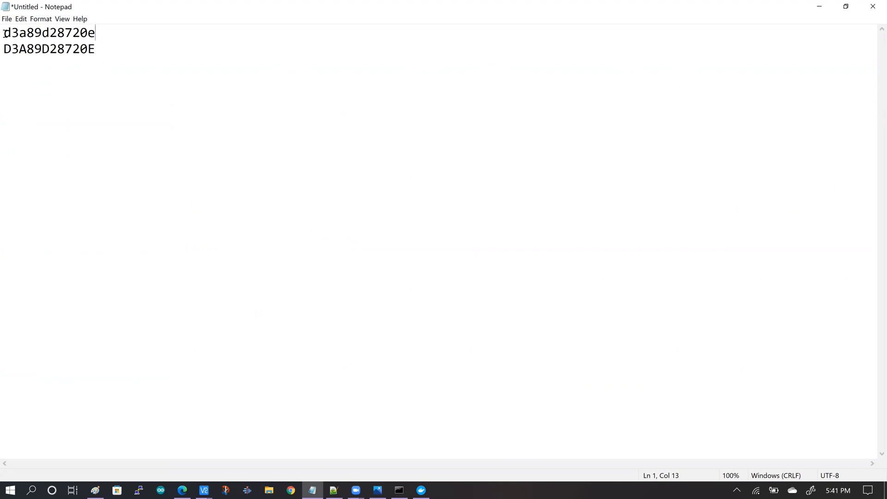
Step: Compare the container ID with the Orchestrator hostname in Notepad
{"action": "left_click_drag", "start_coordinate": [97, 33], "coordinate": [4, 33]}
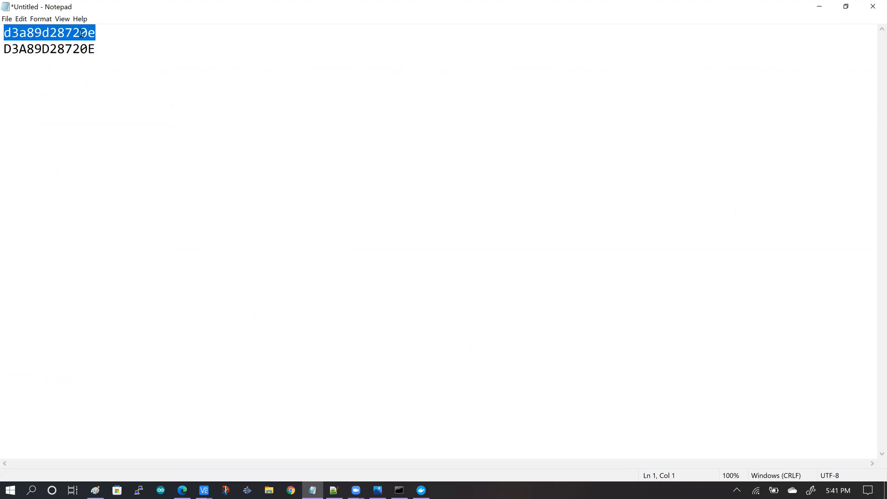
{"action": "left_click", "coordinate": [99, 81]}
{"action": "left_click_drag", "start_coordinate": [95, 50], "coordinate": [4, 52]}
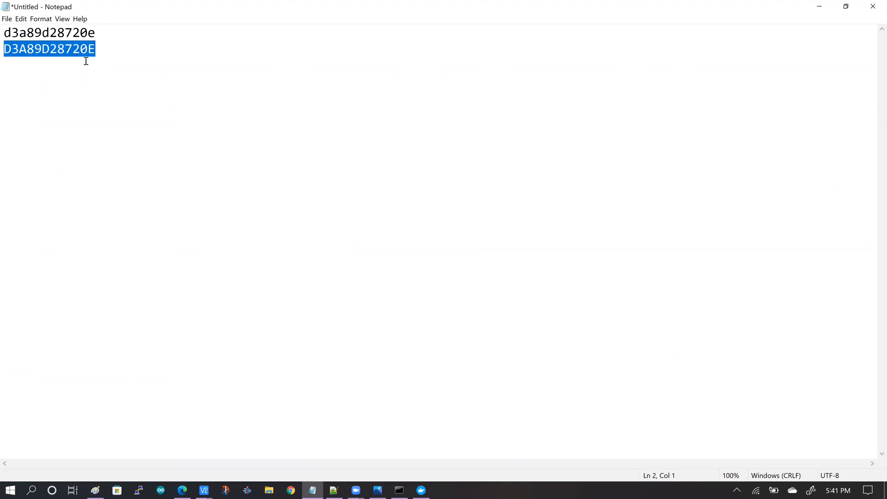
{"action": "left_click", "coordinate": [158, 81]}
{"action": "left_click_drag", "start_coordinate": [5, 50], "coordinate": [91, 50]}
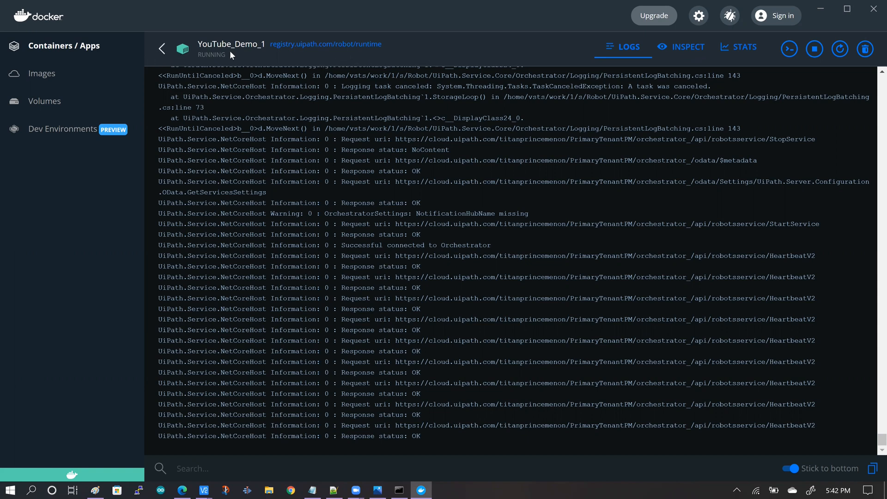
Step: Examine the YouTube_Demo_1 container's name and its source image in Docker Desktop
{"action": "left_click_drag", "start_coordinate": [198, 44], "coordinate": [269, 44]}
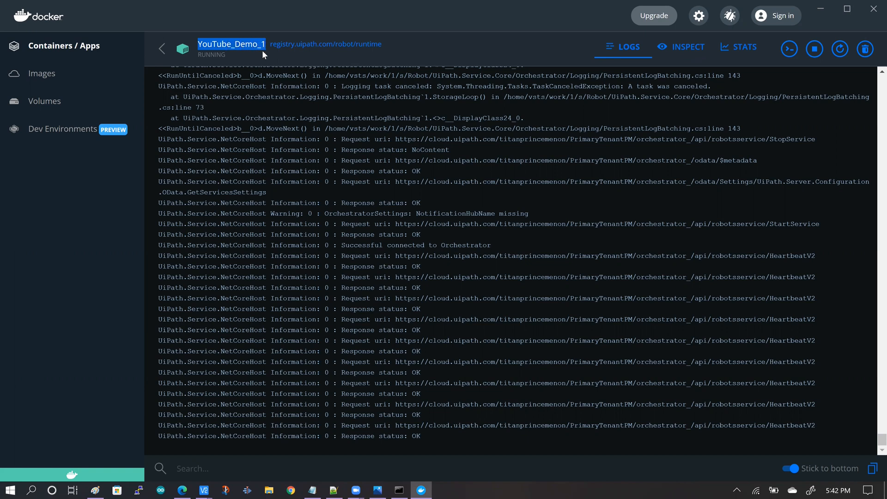
{"action": "left_click", "coordinate": [398, 48]}
{"action": "left_click_drag", "start_coordinate": [338, 51], "coordinate": [291, 56]}
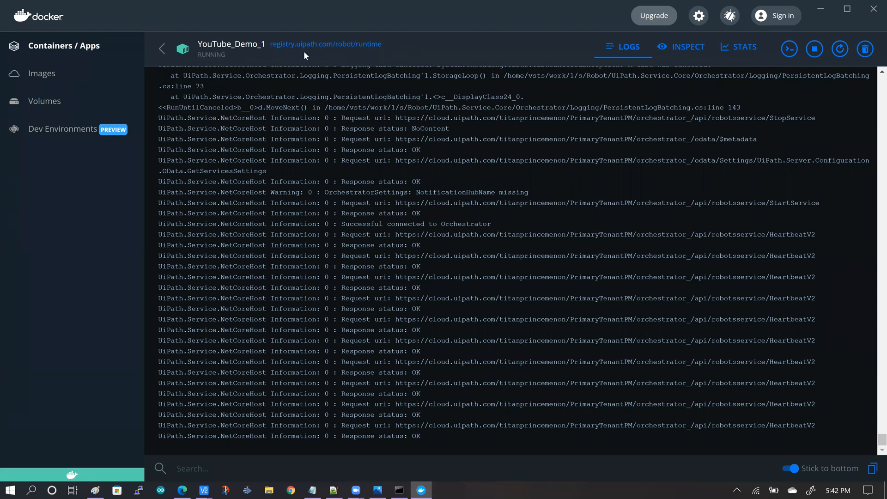
Step: Inspect the container's environment variables: license agreement, Orchestrator URL, machine key, DOTNET_RUNNING_IN_CONTAINER and DOTNET_VERSION
{"action": "left_click", "coordinate": [683, 52]}
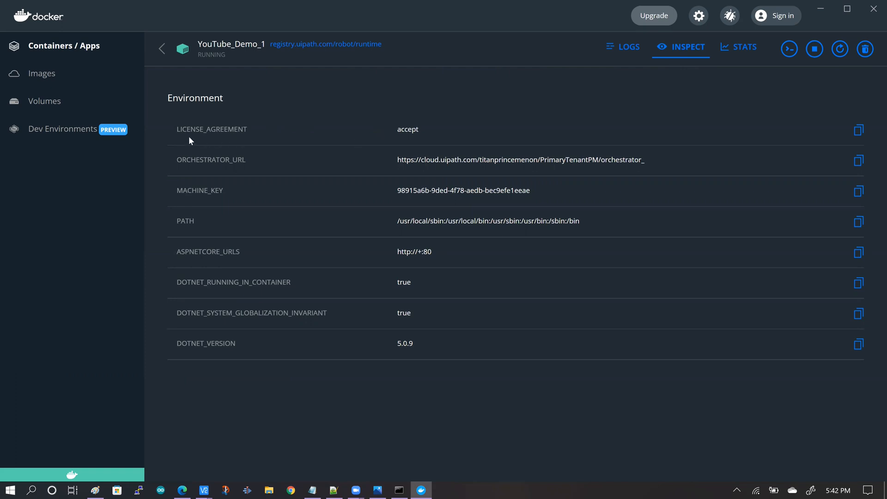
{"action": "double_click", "coordinate": [406, 131]}
{"action": "left_click_drag", "start_coordinate": [178, 163], "coordinate": [247, 163]}
{"action": "left_click_drag", "start_coordinate": [175, 191], "coordinate": [230, 192]}
{"action": "left_click_drag", "start_coordinate": [176, 284], "coordinate": [299, 284]}
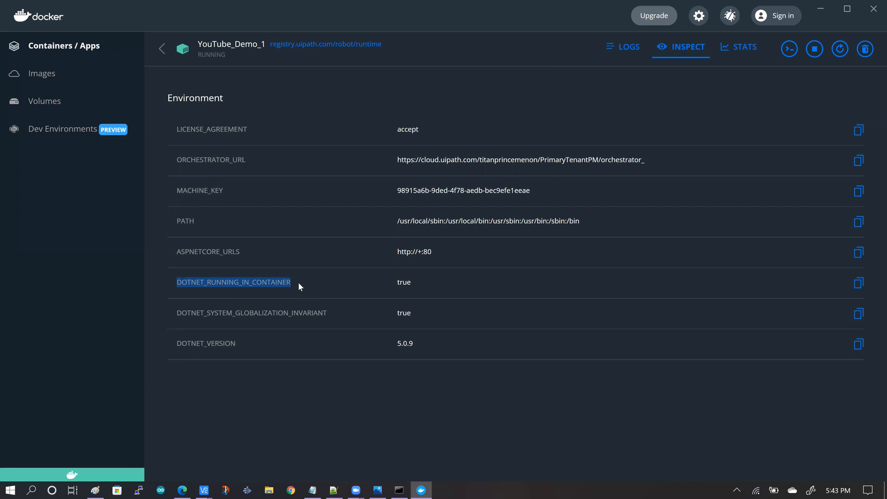
{"action": "left_click_drag", "start_coordinate": [396, 283], "coordinate": [435, 287]}
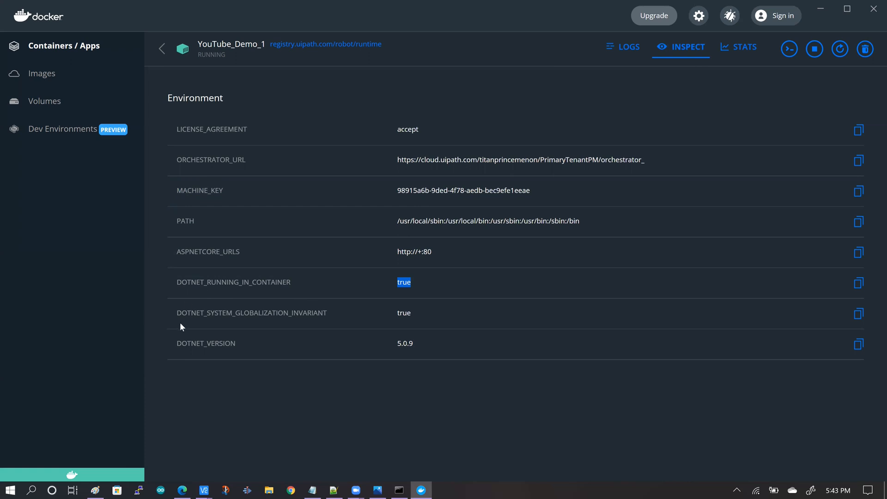
{"action": "left_click_drag", "start_coordinate": [174, 347], "coordinate": [237, 347]}
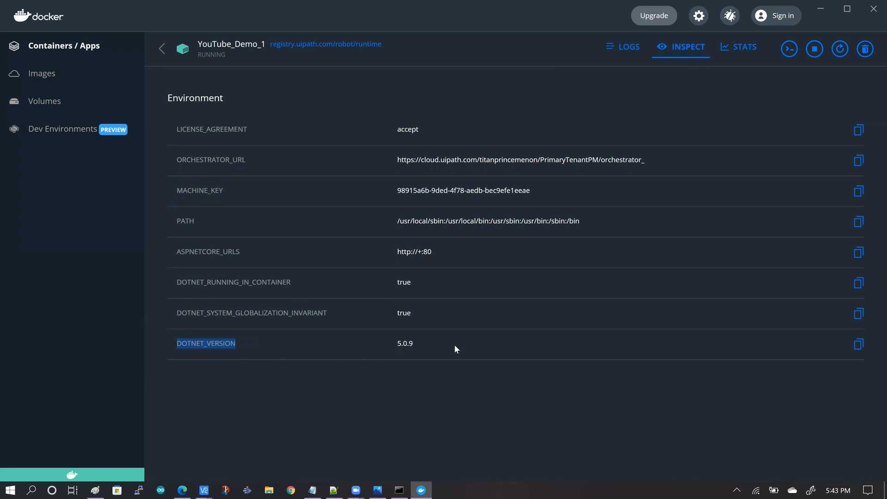
{"action": "left_click", "coordinate": [249, 346]}
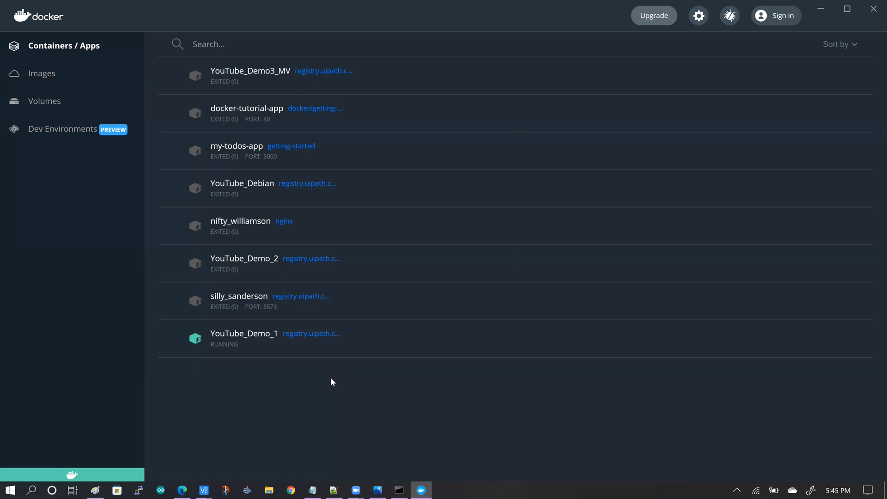
{"action": "scroll", "coordinate": [241, 212], "scroll_direction": "up", "scroll_amount": 2}
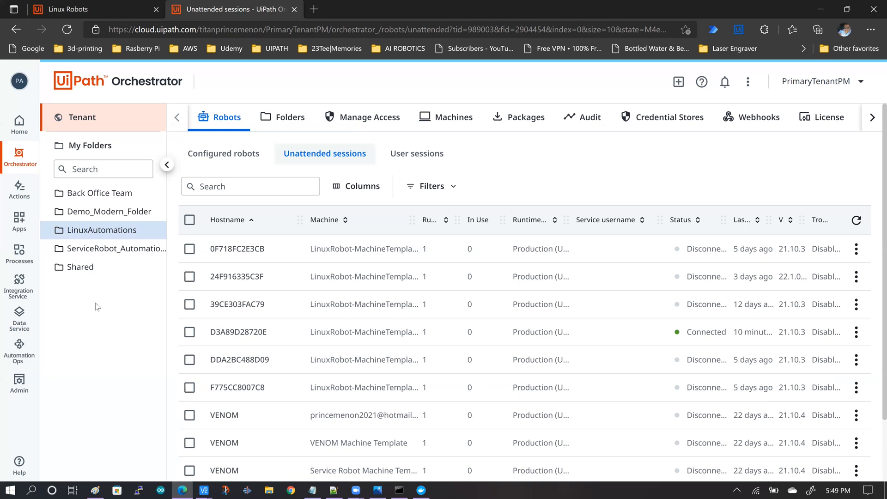
Step: Switch to Orchestrator and review the tenant's list of unattended robot sessions
{"action": "left_click", "coordinate": [85, 125]}
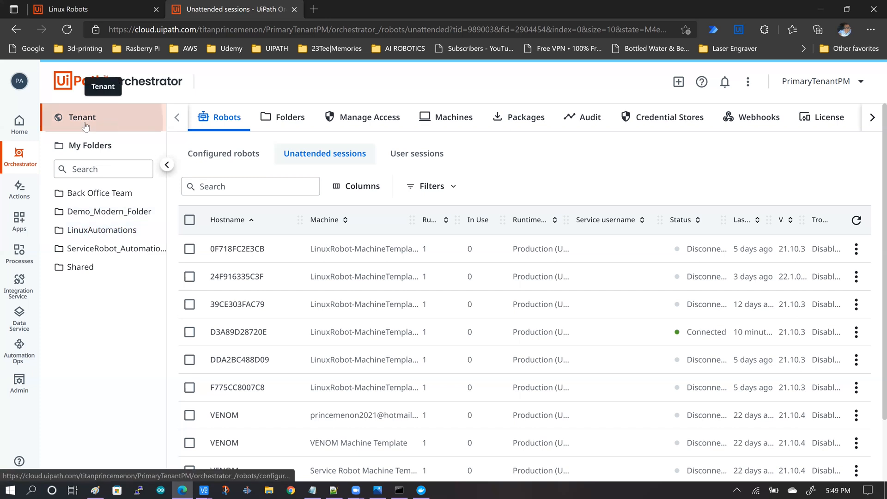
{"action": "left_click", "coordinate": [310, 157]}
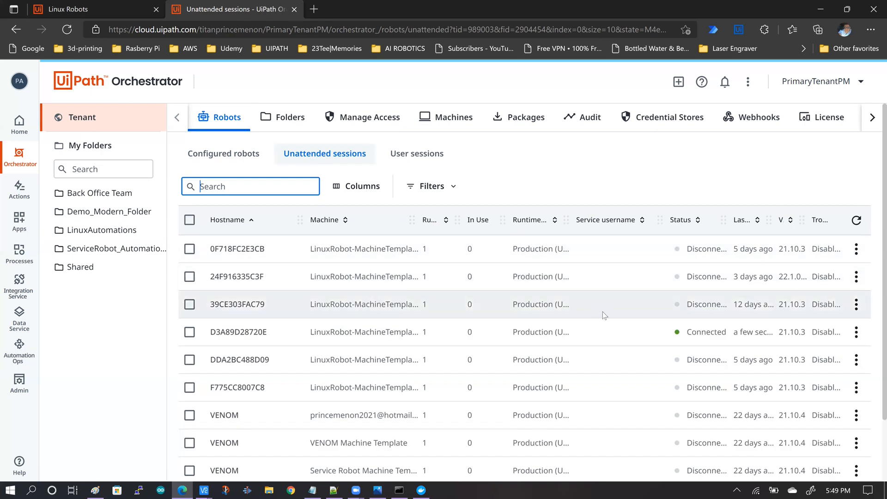
{"action": "scroll", "coordinate": [615, 323], "scroll_direction": "down", "scroll_amount": 3}
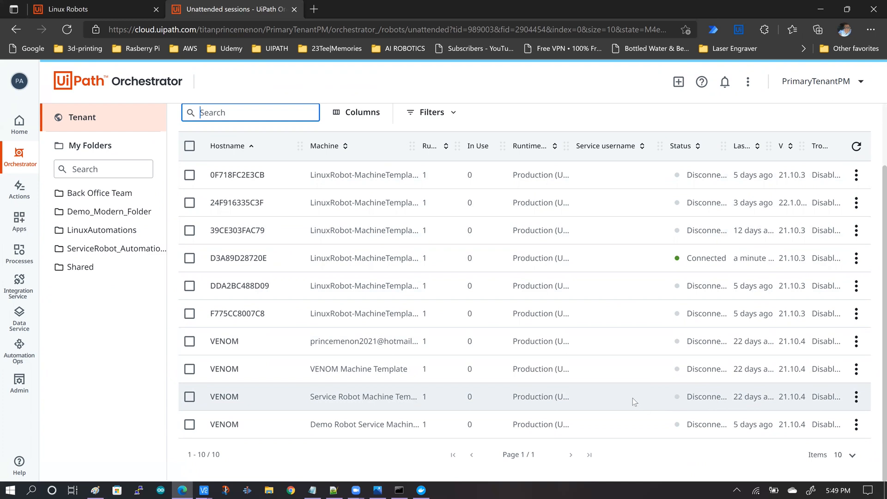
{"action": "scroll", "coordinate": [633, 398], "scroll_direction": "up", "scroll_amount": 2}
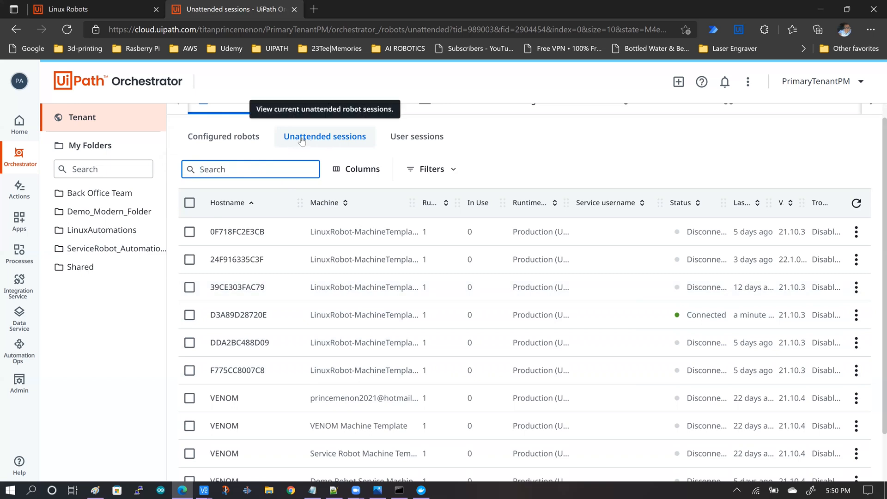
{"action": "scroll", "coordinate": [623, 362], "scroll_direction": "down", "scroll_amount": 1}
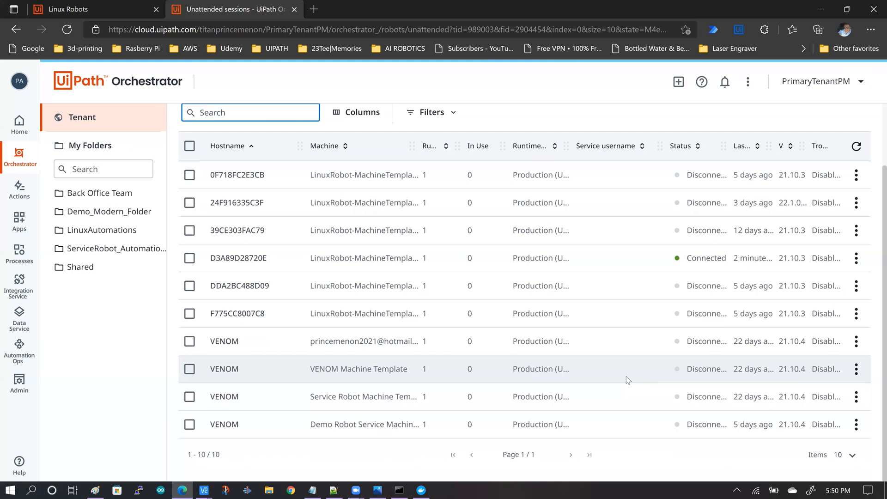
{"action": "scroll", "coordinate": [626, 376], "scroll_direction": "up", "scroll_amount": 2}
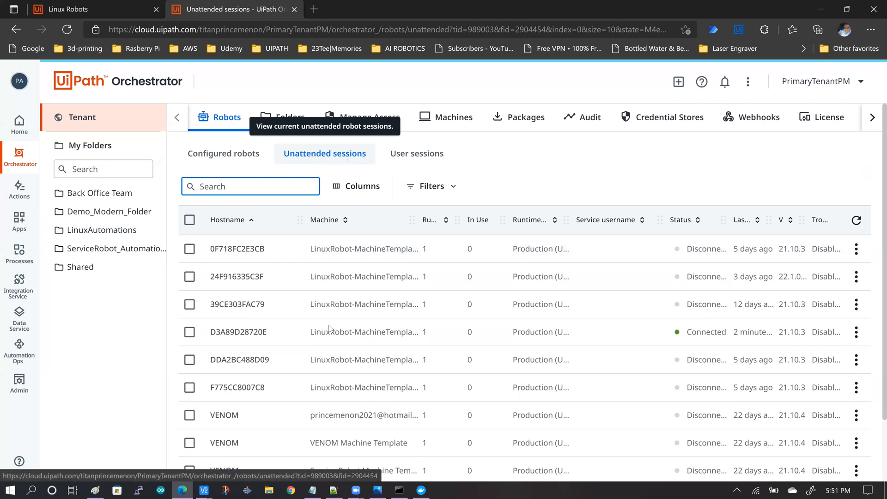
Step: Examine the hostname, machine template and status of unattended session D3A89D28720E
{"action": "left_click_drag", "start_coordinate": [211, 331], "coordinate": [604, 331]}
{"action": "left_click", "coordinate": [311, 336]}
{"action": "left_click_drag", "start_coordinate": [311, 338], "coordinate": [413, 338]}
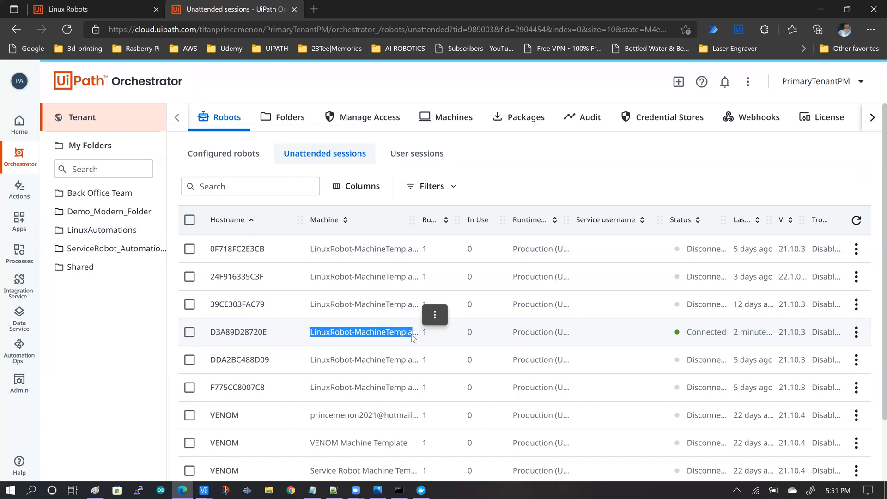
{"action": "double_click", "coordinate": [228, 333]}
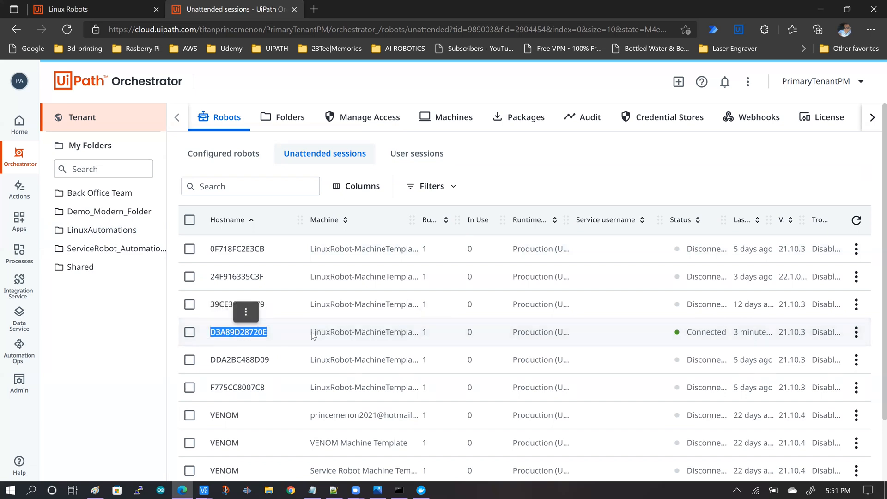
{"action": "left_click_drag", "start_coordinate": [311, 333], "coordinate": [420, 331]}
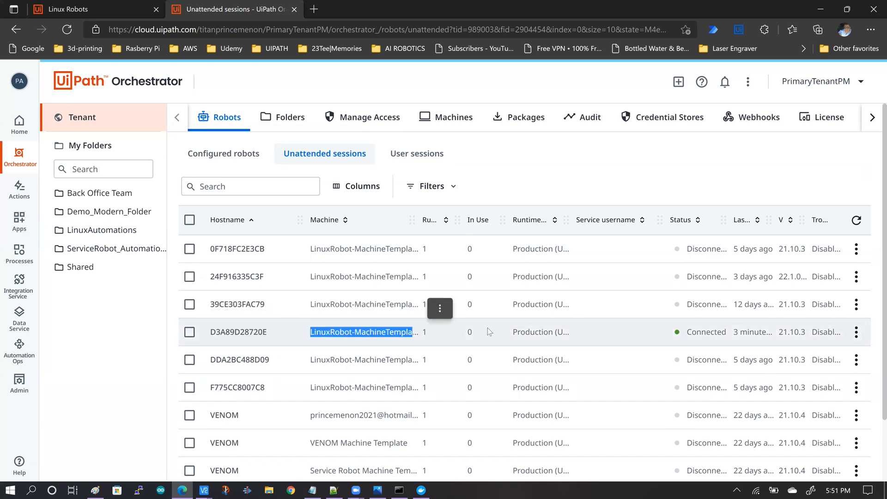
{"action": "double_click", "coordinate": [698, 331]}
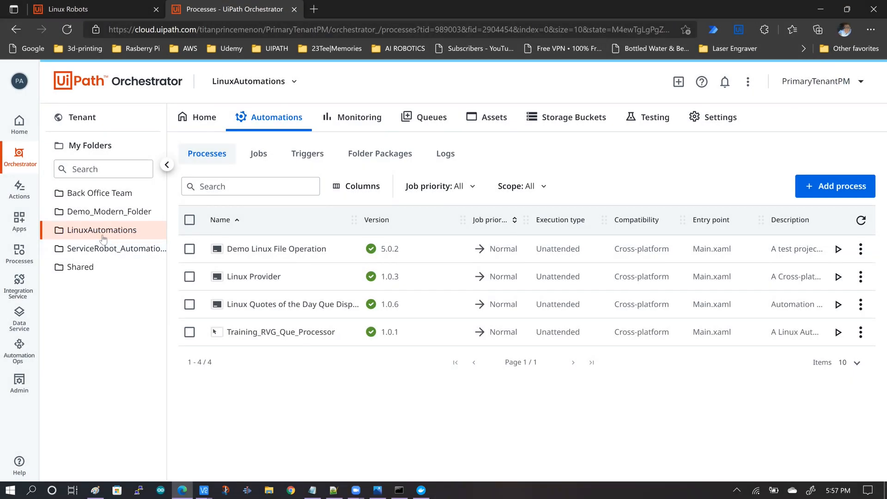
Step: Examine the compatibility of the Demo_Linux_File_Operation package among the LinuxAutomations folder packages
{"action": "left_click", "coordinate": [386, 161]}
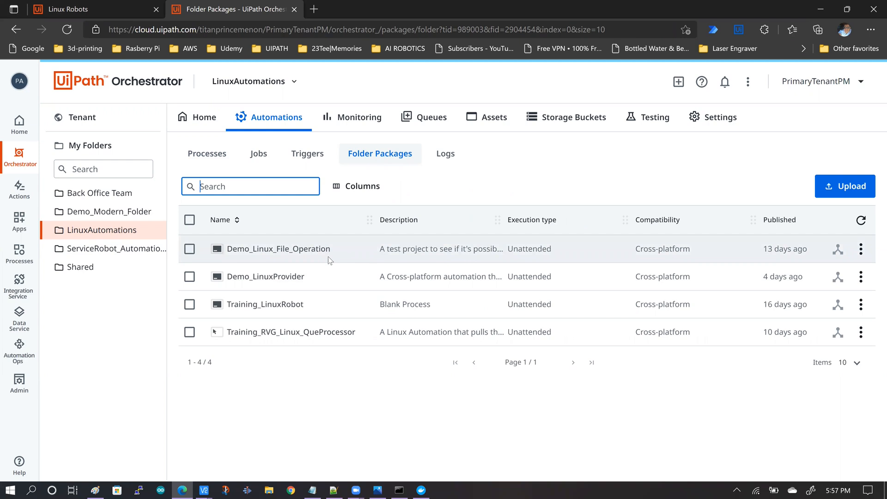
{"action": "left_click_drag", "start_coordinate": [635, 251], "coordinate": [697, 250]}
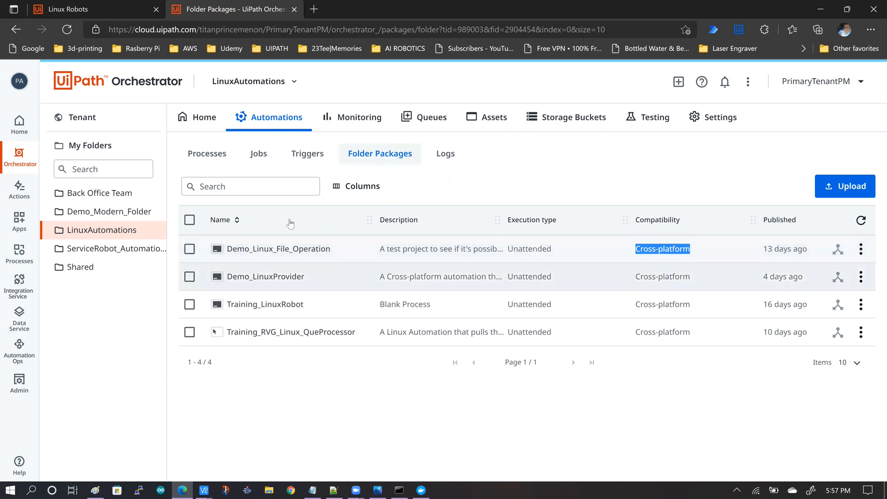
Step: Inspect the Demo Linux File Operation process configuration and its runtime arguments, and leave without updating it
{"action": "left_click", "coordinate": [214, 161]}
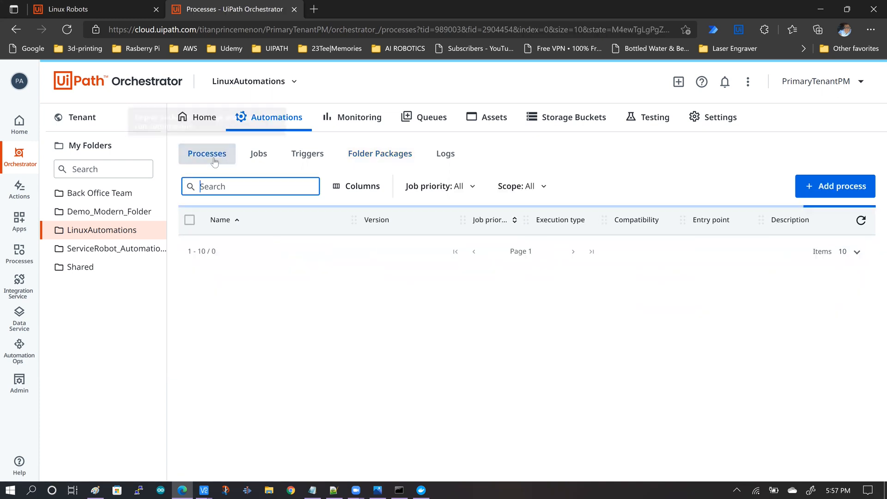
{"action": "left_click_drag", "start_coordinate": [227, 249], "coordinate": [331, 250]}
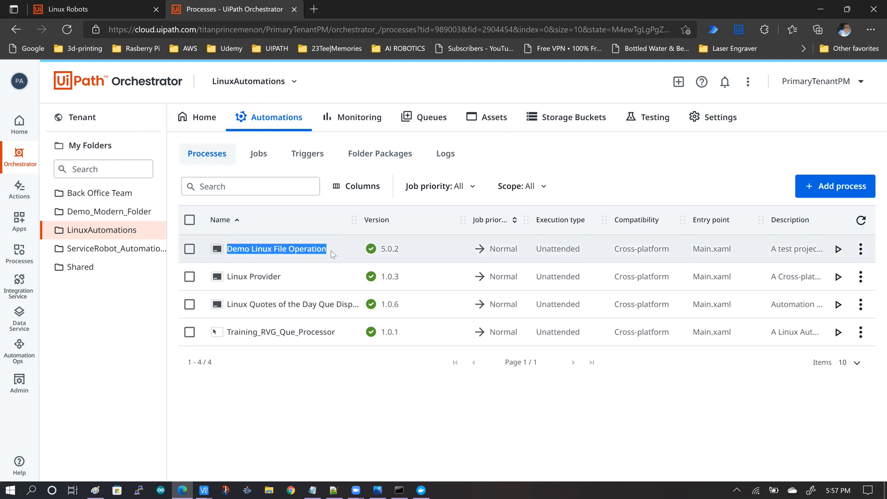
{"action": "left_click", "coordinate": [860, 249]}
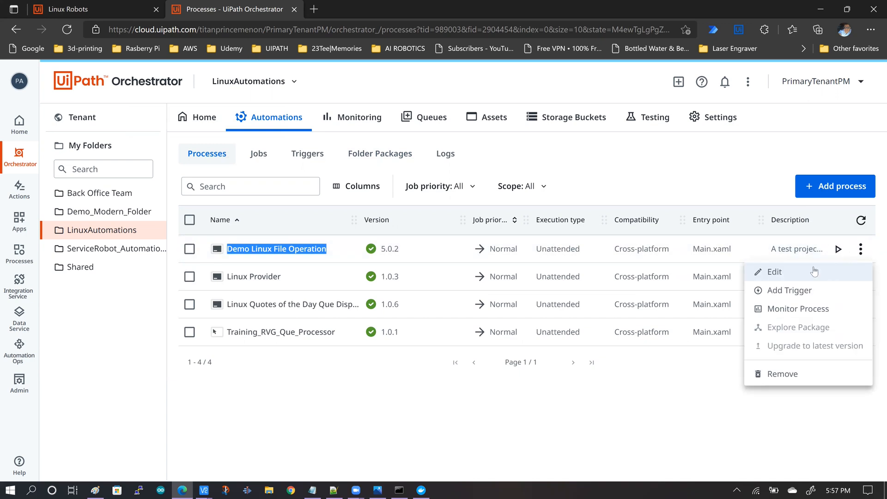
{"action": "left_click", "coordinate": [789, 274]}
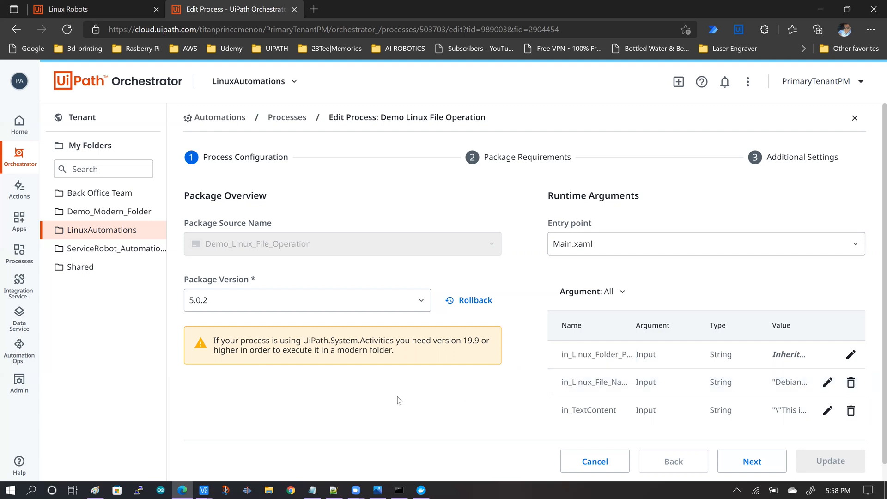
{"action": "left_click", "coordinate": [594, 464]}
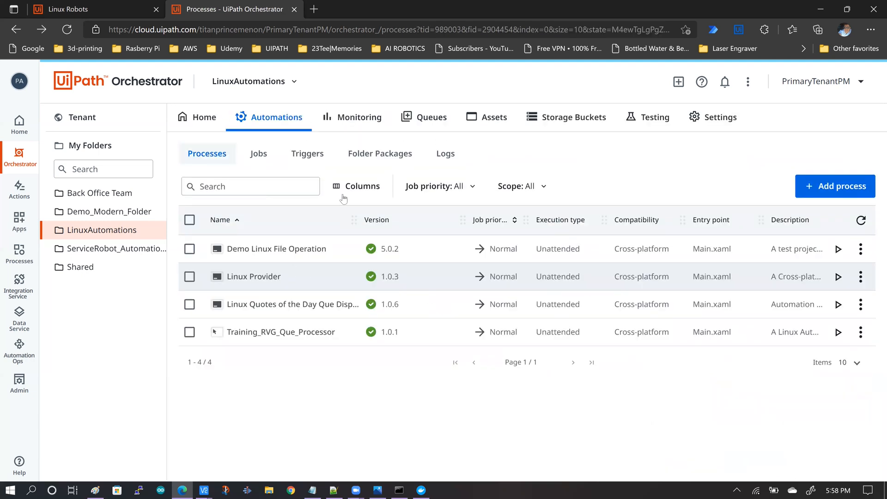
Step: Prepare a new job for Demo Linux File Operation and save its in_Linux_File_Name argument as YouTube_Demo{0}.txt
{"action": "left_click", "coordinate": [838, 249]}
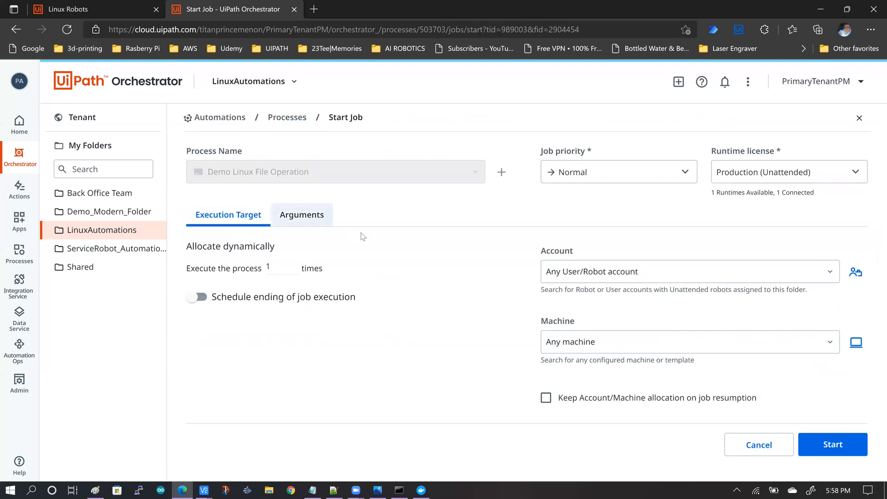
{"action": "left_click", "coordinate": [308, 219]}
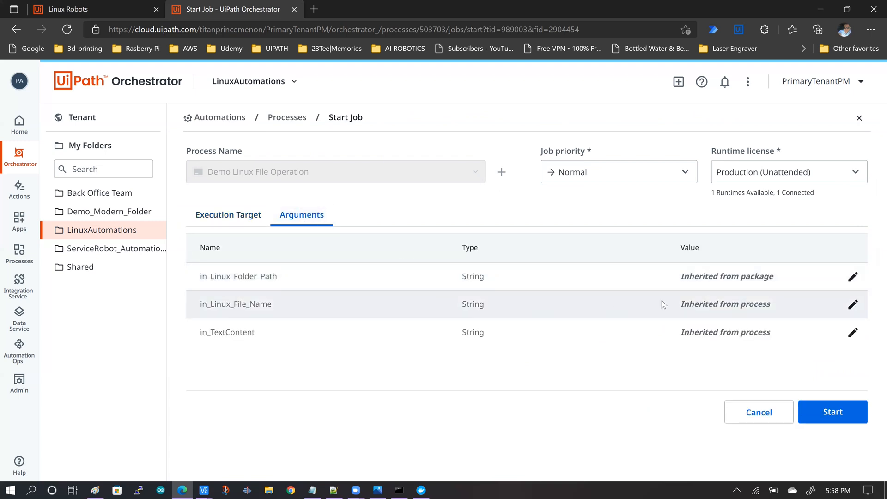
{"action": "left_click", "coordinate": [852, 304]}
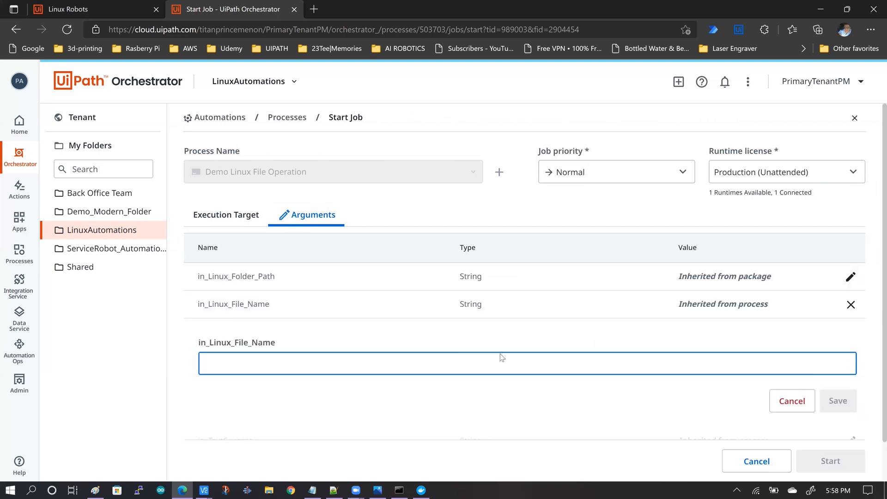
{"action": "type", "text": "YouTube{0"}
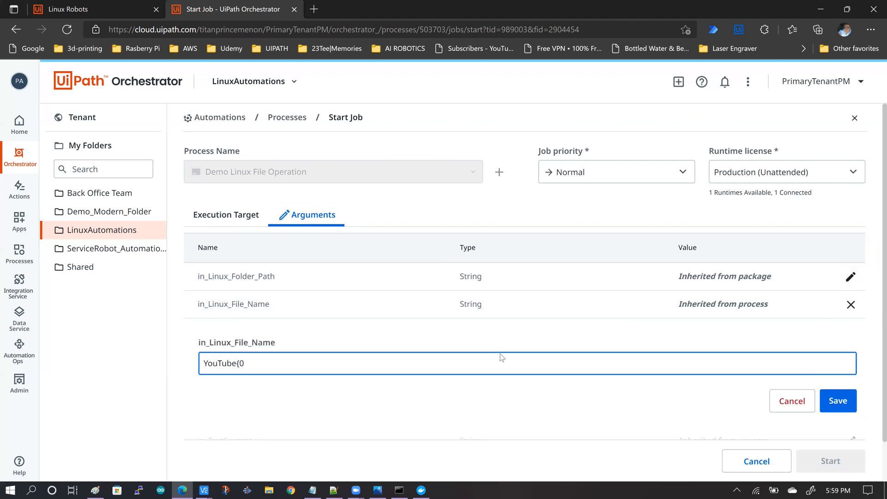
{"action": "key", "text": "BackSpace"}
{"action": "key", "text": "BackSpace"}
{"action": "type", "text": "_Demo"}
{"action": "type", "text": "{0}"}
{"action": "type", "text": "_file"}
{"action": "key", "text": "BackSpace"}
{"action": "key", "text": "BackSpace"}
{"action": "key", "text": "BackSpace"}
{"action": "key", "text": "BackSpace"}
{"action": "key", "text": "BackSpace"}
{"action": "type", "text": ".txt"}
{"action": "left_click", "coordinate": [835, 401]}
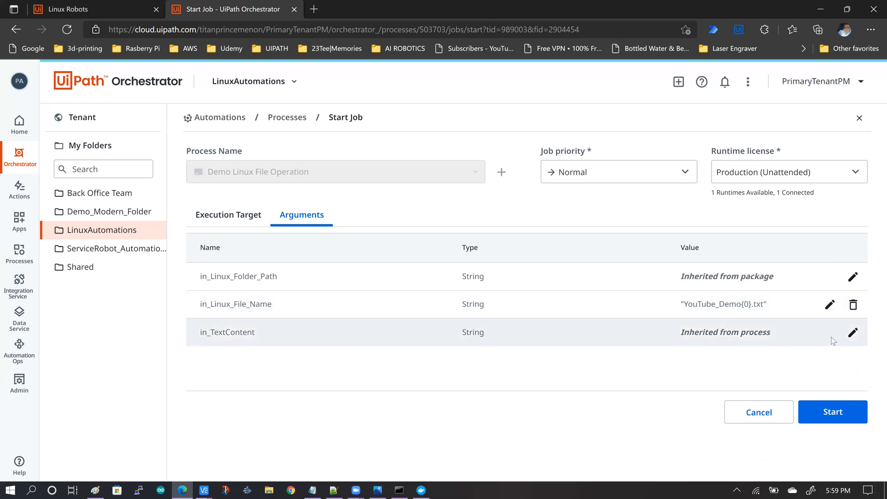
Step: Set in_TextContent to "This is a Demo to prove that this is indeed the process that was executed from the Docker container"
{"action": "left_click", "coordinate": [853, 332]}
{"action": "type", "text": "This is a Demo to prove that this is inc"}
{"action": "type", "text": "eed the process that was executed from the Docker container"}
{"action": "key", "text": "Return"}
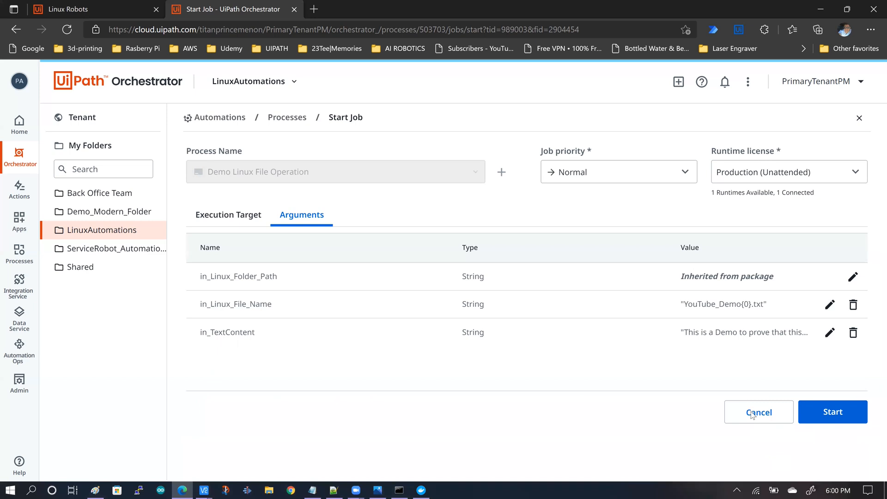
Step: Start the Demo Linux File Operation job and show the LinuxAutomations folder's job list
{"action": "left_click", "coordinate": [832, 412]}
{"action": "left_click", "coordinate": [258, 155]}
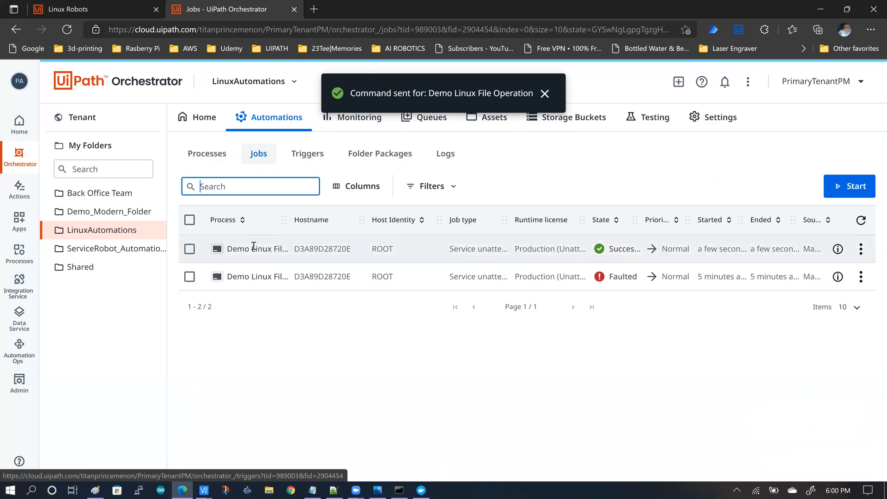
Step: Switch to Docker Desktop and examine the YouTube_Demo_1 container logs for the entry reporting how the Demo_Linux_File_Operation job finished
{"action": "key", "text": "alt+Tab"}
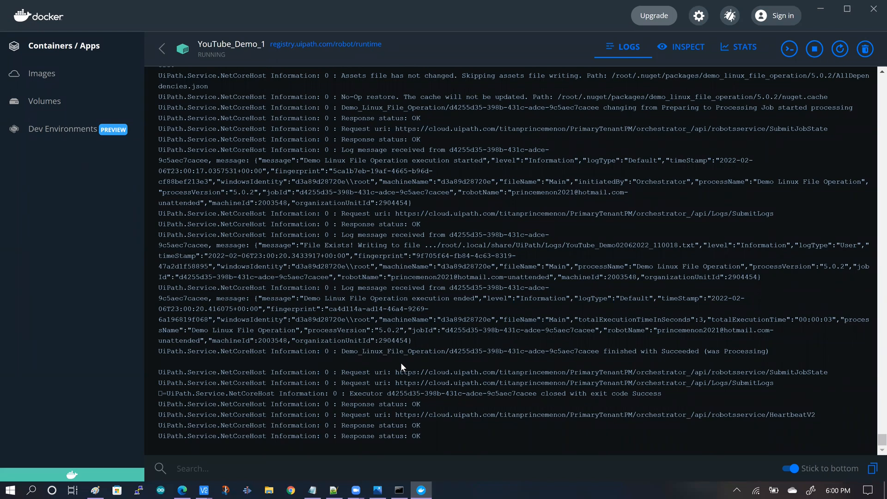
{"action": "scroll", "coordinate": [401, 362], "scroll_direction": "up", "scroll_amount": 1}
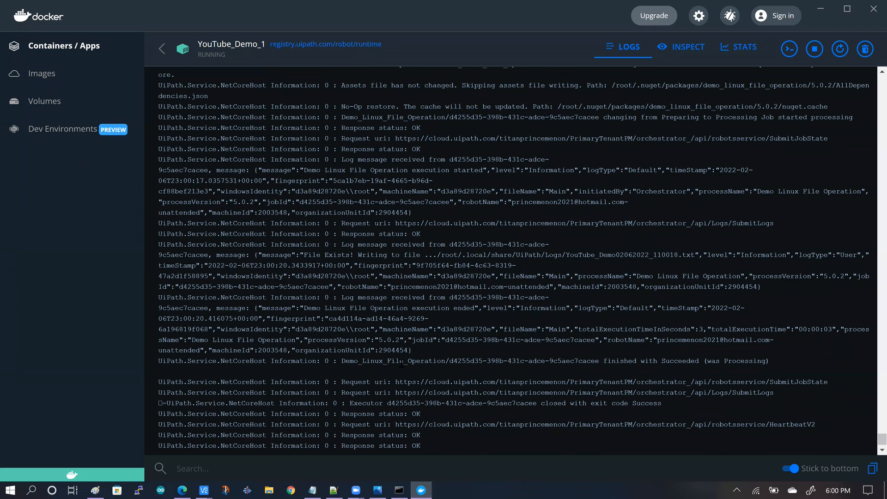
{"action": "scroll", "coordinate": [401, 362], "scroll_direction": "down", "scroll_amount": 1}
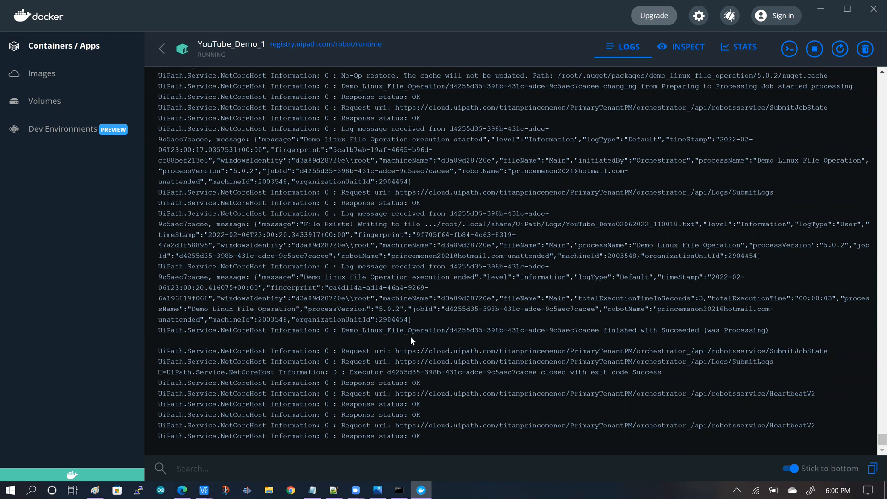
{"action": "left_click_drag", "start_coordinate": [341, 329], "coordinate": [772, 334]}
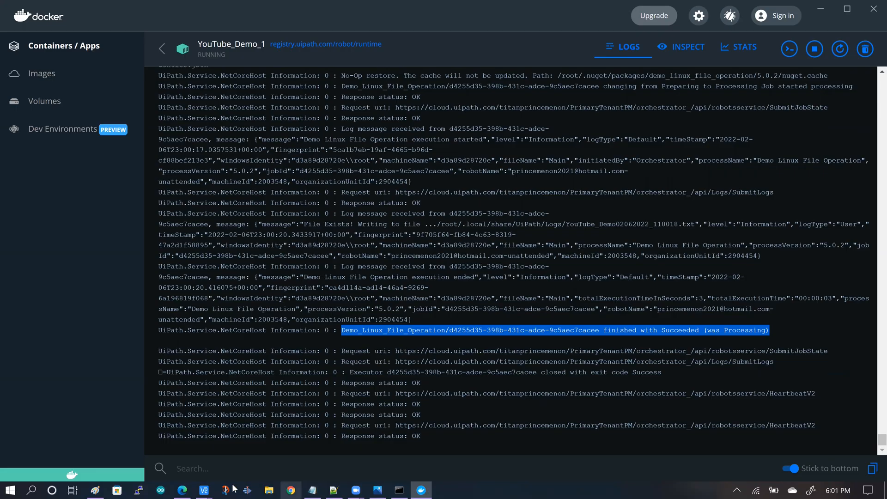
Step: Return to Orchestrator and view the logs of the most recent Demo Linux File Operation job
{"action": "left_click", "coordinate": [183, 489]}
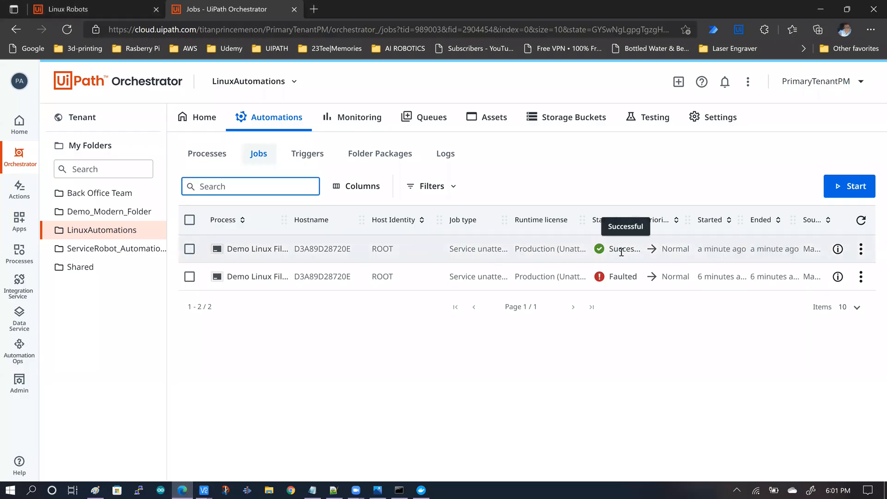
{"action": "left_click", "coordinate": [860, 249]}
{"action": "left_click", "coordinate": [853, 274]}
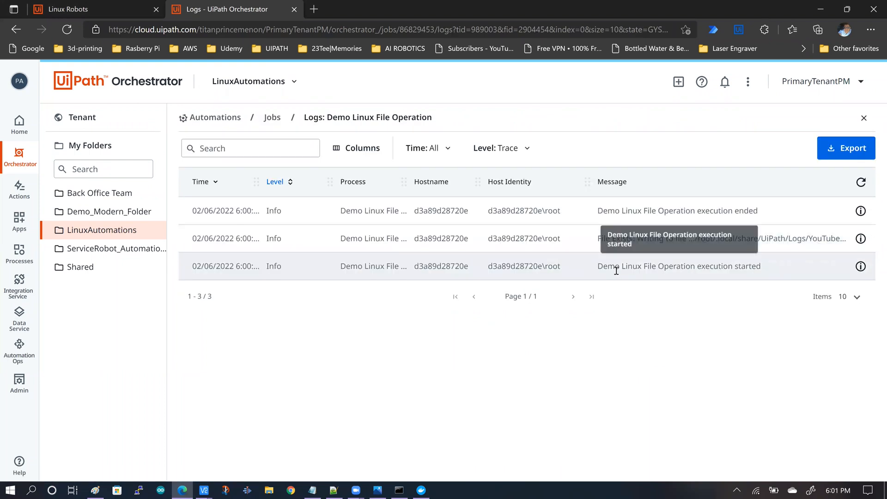
Step: Inspect the details of the file-writing log entry, checking the output folder path and the text file's name
{"action": "left_click", "coordinate": [859, 239]}
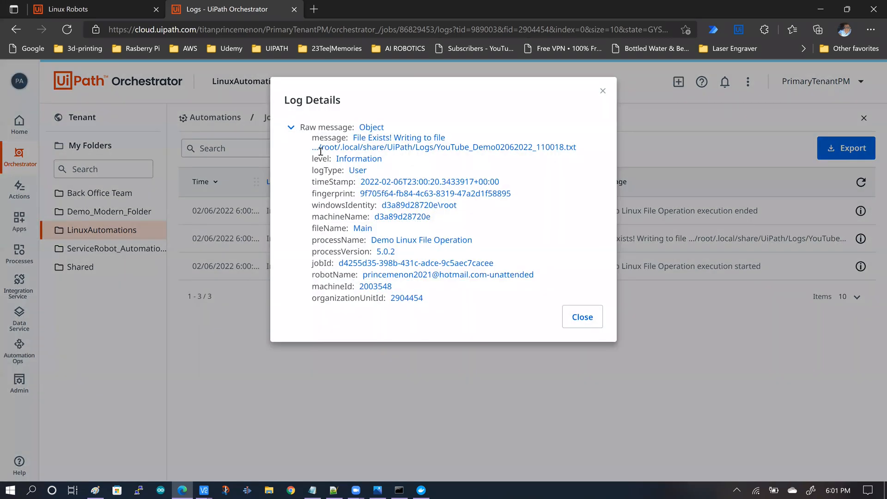
{"action": "left_click_drag", "start_coordinate": [319, 150], "coordinate": [434, 154]}
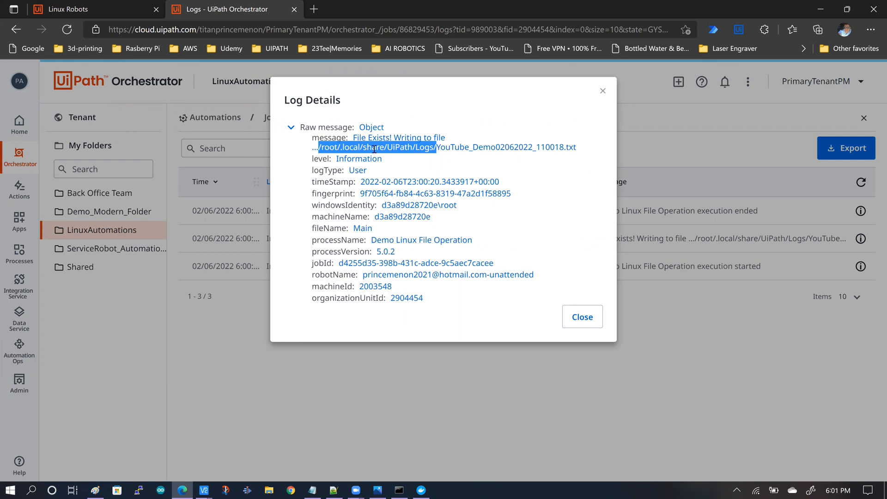
{"action": "left_click", "coordinate": [444, 157]}
{"action": "left_click_drag", "start_coordinate": [436, 150], "coordinate": [578, 148]}
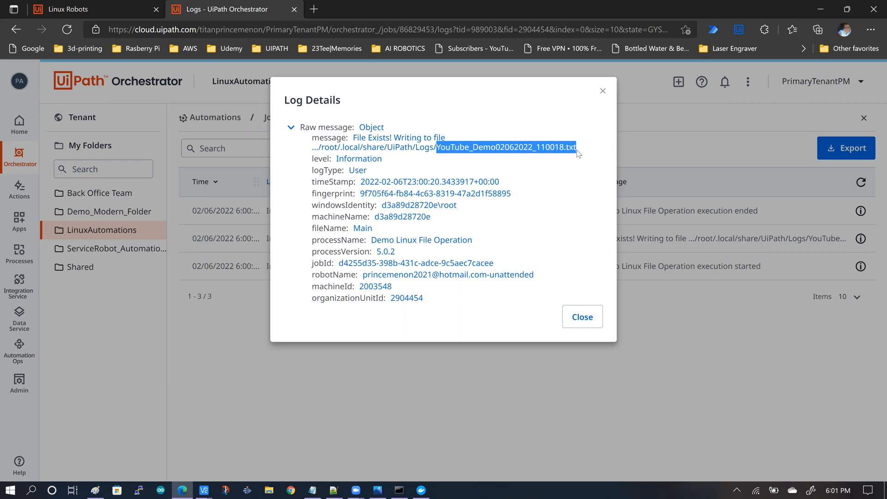
Step: Copy the folder path /root/.local/share/UiPath/Logs/ from the file-writing log message
{"action": "left_click", "coordinate": [543, 167]}
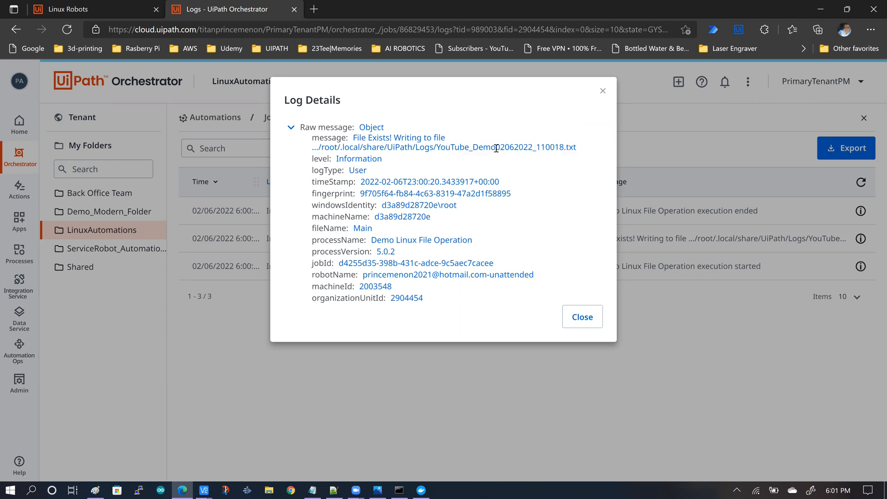
{"action": "left_click_drag", "start_coordinate": [496, 148], "coordinate": [565, 149]}
{"action": "left_click_drag", "start_coordinate": [318, 148], "coordinate": [435, 148]}
{"action": "key", "text": "ctrl+c"}
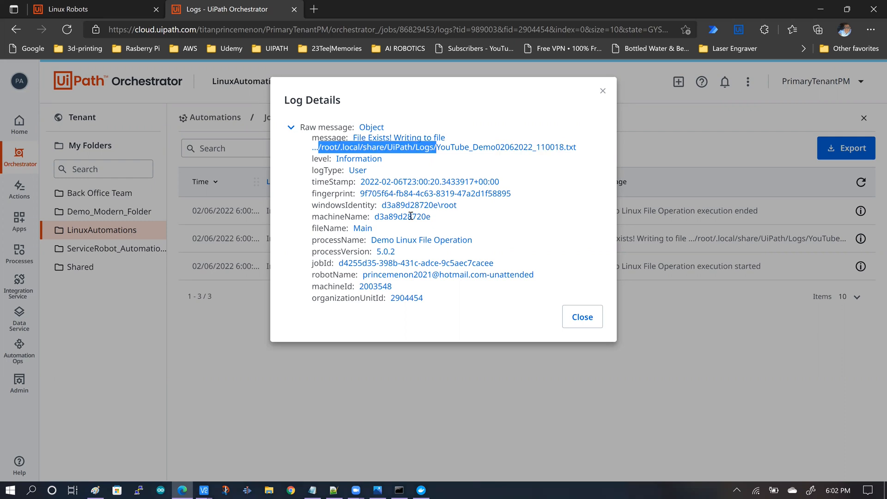
{"action": "left_click", "coordinate": [427, 168]}
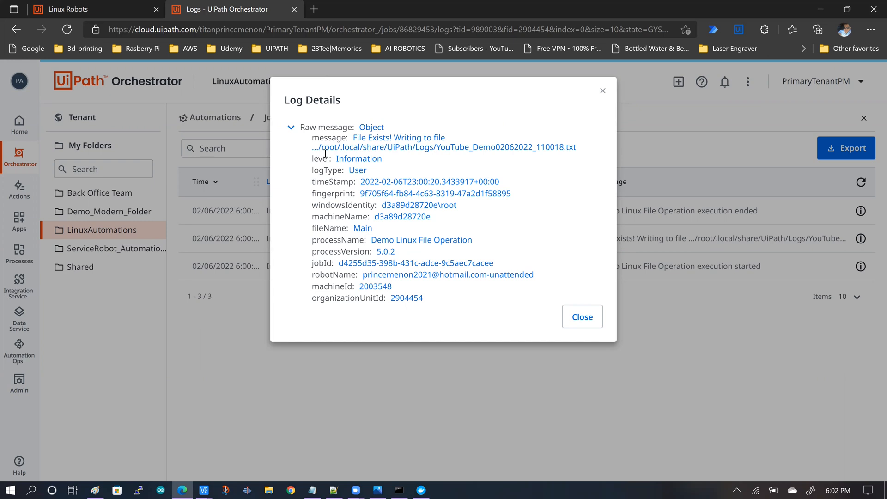
Step: Switch to Docker Desktop, open a shell in the YouTube_Demo_1 container, go to /root/.local/share/UiPath/Logs and print the working directory
{"action": "left_click", "coordinate": [421, 490]}
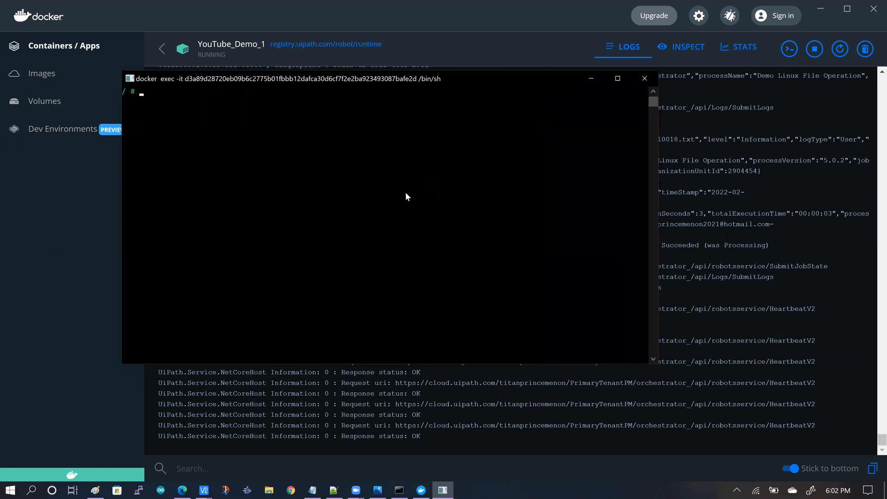
{"action": "type", "text": "cd"}
{"action": "key", "text": "ctrl+v"}
{"action": "key", "text": "Return"}
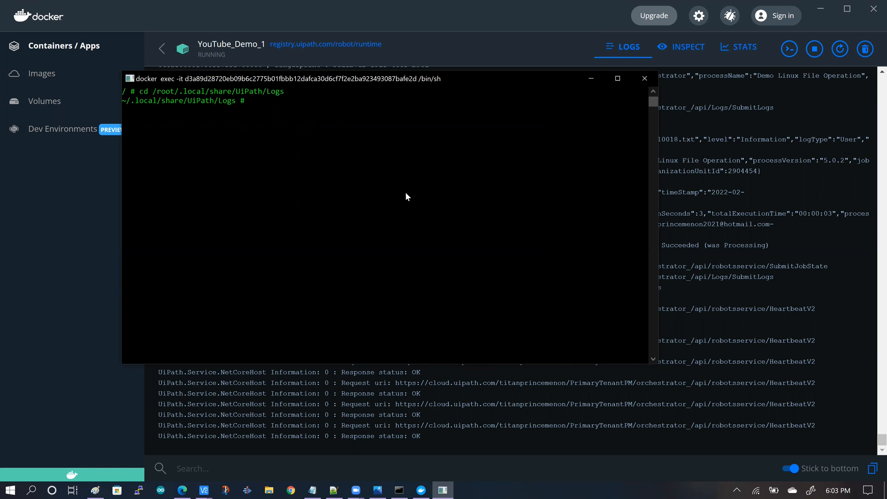
{"action": "type", "text": "pwd"}
{"action": "key", "text": "Return"}
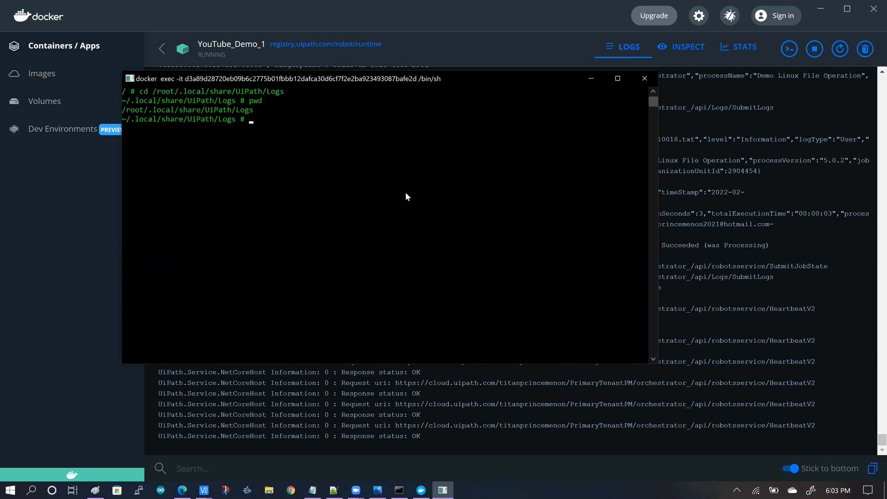
Step: List the Logs folder's files in long format and locate YouTube_Demo02062022_110018.txt
{"action": "type", "text": "ls -l"}
{"action": "key", "text": "Return"}
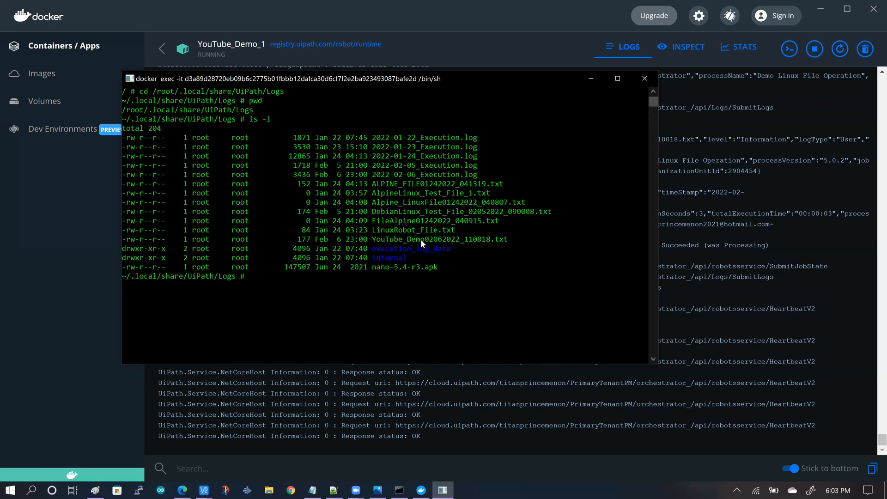
{"action": "left_click_drag", "start_coordinate": [373, 240], "coordinate": [387, 240]}
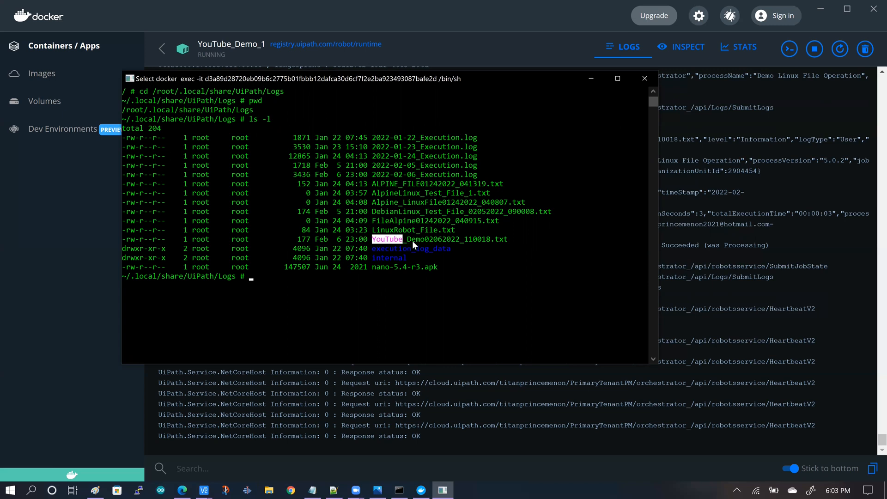
{"action": "left_click_drag", "start_coordinate": [470, 243], "coordinate": [511, 247]}
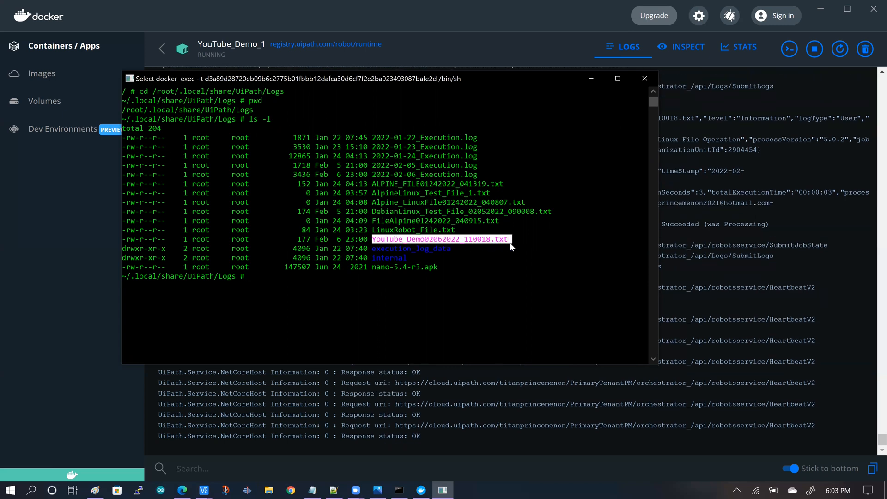
{"action": "left_click", "coordinate": [253, 276]}
{"action": "key", "text": "Escape"}
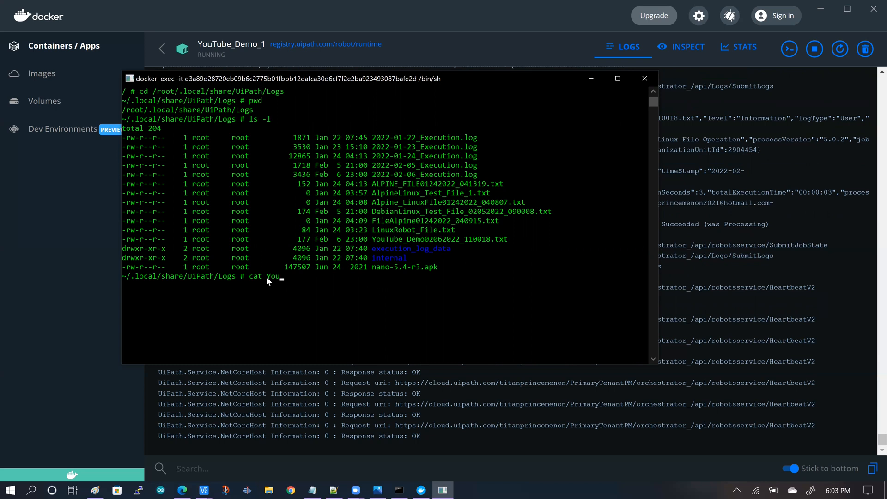
Step: Print the contents of YouTube_Demo02062022_110018.txt with cat and check the file name written in the text
{"action": "type", "text": "cat You"}
{"action": "key", "text": "Tab"}
{"action": "key", "text": "Return"}
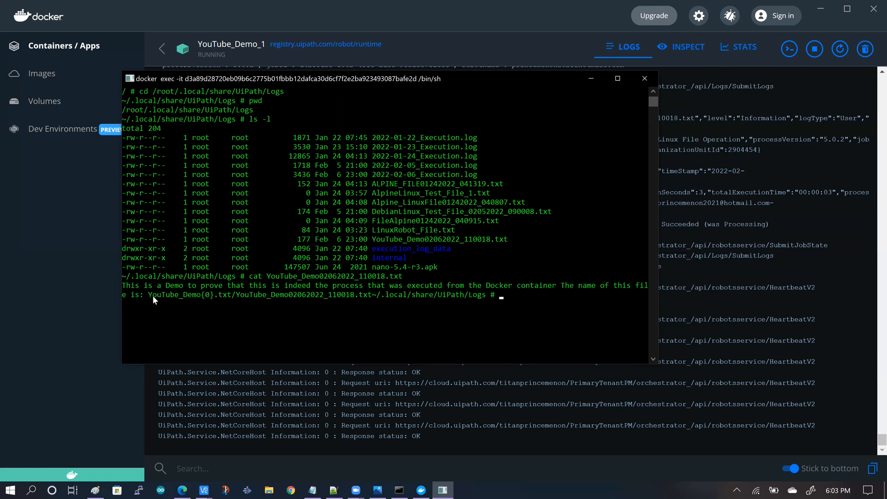
{"action": "left_click_drag", "start_coordinate": [146, 296], "coordinate": [203, 300]}
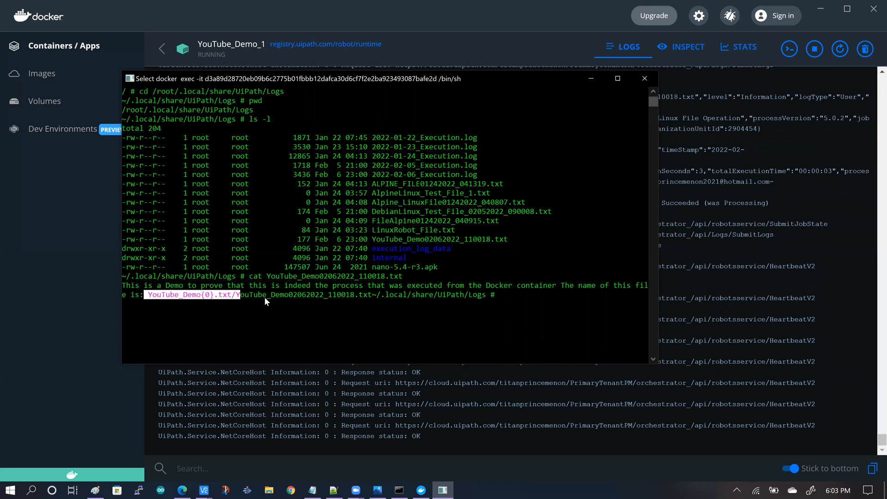
{"action": "left_click_drag", "start_coordinate": [409, 301], "coordinate": [398, 299]}
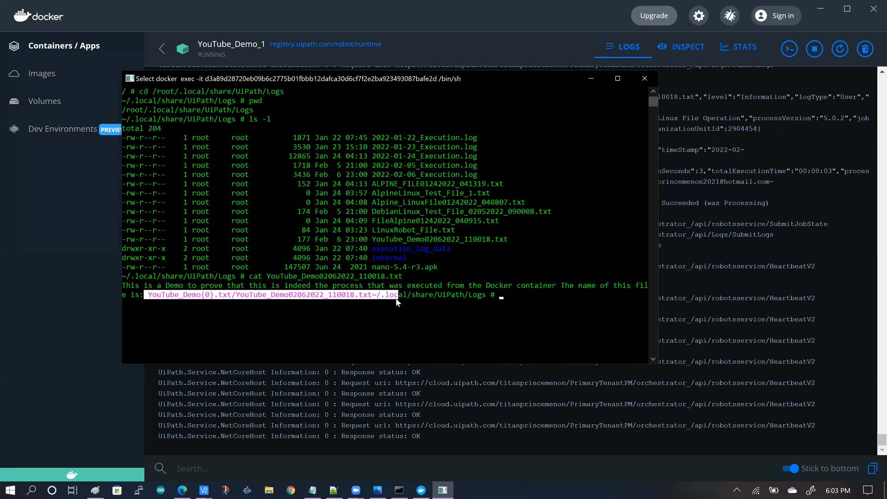
{"action": "left_click", "coordinate": [506, 294]}
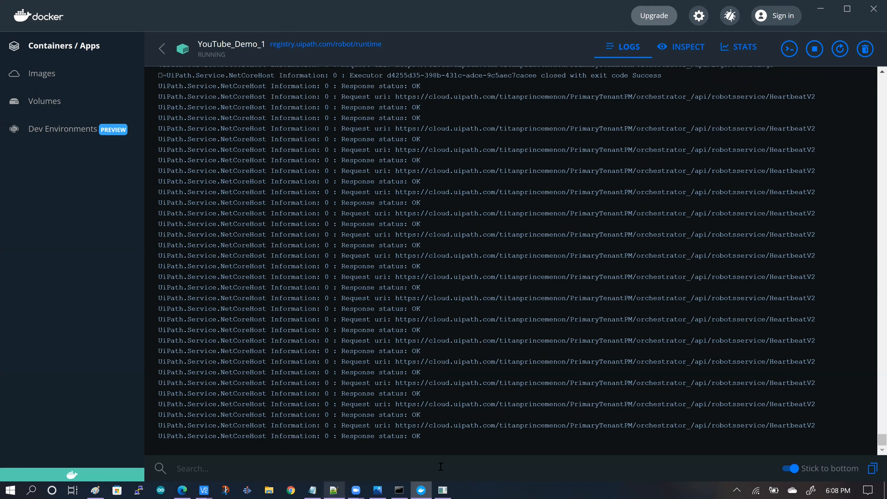
Step: Switch to the Linux Robots documentation page in Edge and copy the docker run command from deployment step 3
{"action": "mouse_move", "coordinate": [332, 488]}
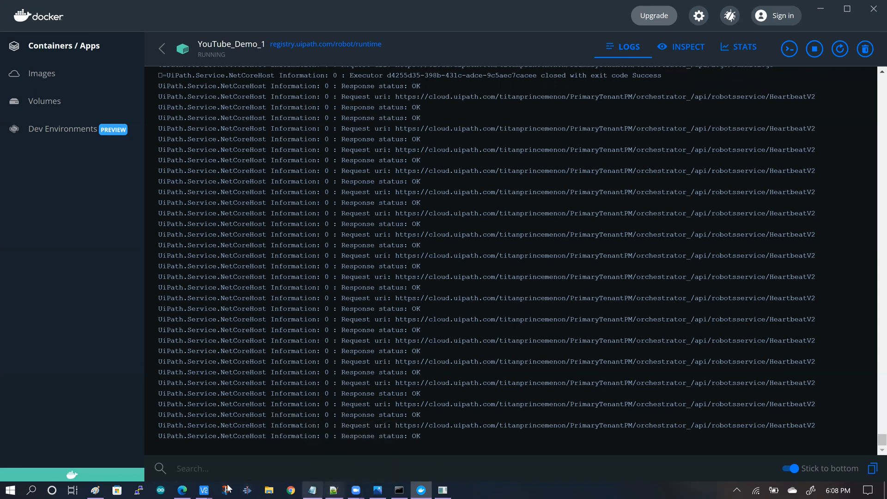
{"action": "left_click", "coordinate": [183, 488]}
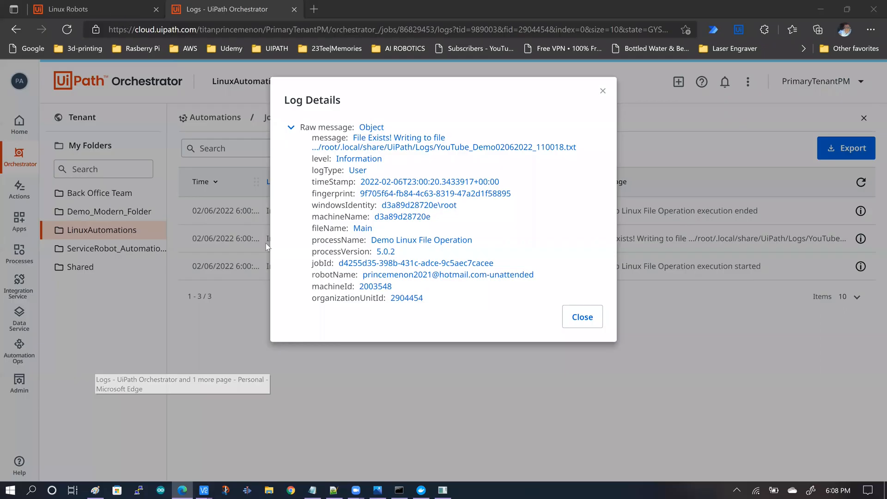
{"action": "key", "text": "ctrl+Tab"}
{"action": "left_click_drag", "start_coordinate": [366, 264], "coordinate": [627, 262]}
{"action": "left_click", "coordinate": [668, 250]}
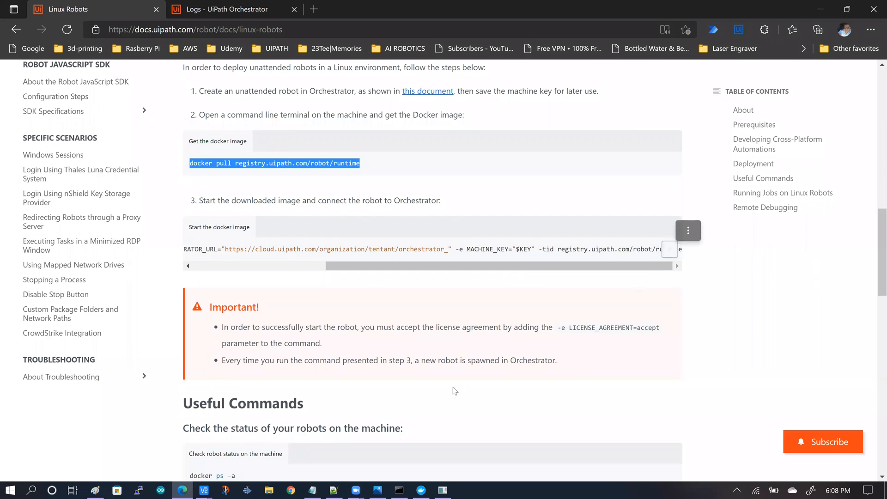
Step: Switch to Notepad and paste the docker run command below the Logs folder path, separated by blank lines
{"action": "left_click", "coordinate": [312, 490]}
{"action": "left_click", "coordinate": [299, 104]}
{"action": "key", "text": "Return"}
{"action": "key", "text": "Return"}
{"action": "key", "text": "Return"}
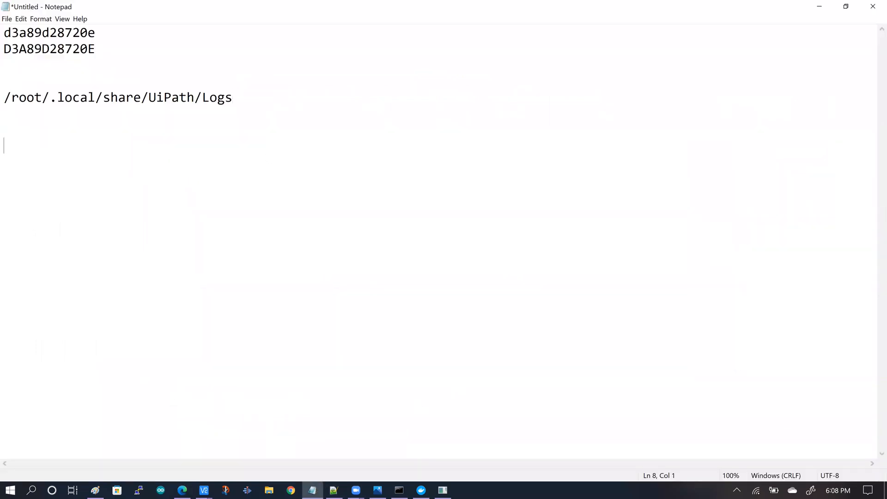
{"action": "key", "text": "ctrl+v"}
Step: Split the docker run command so the license agreement, Orchestrator URL, machine key and -tid image parts each start a new line
{"action": "left_click", "coordinate": [418, 146]}
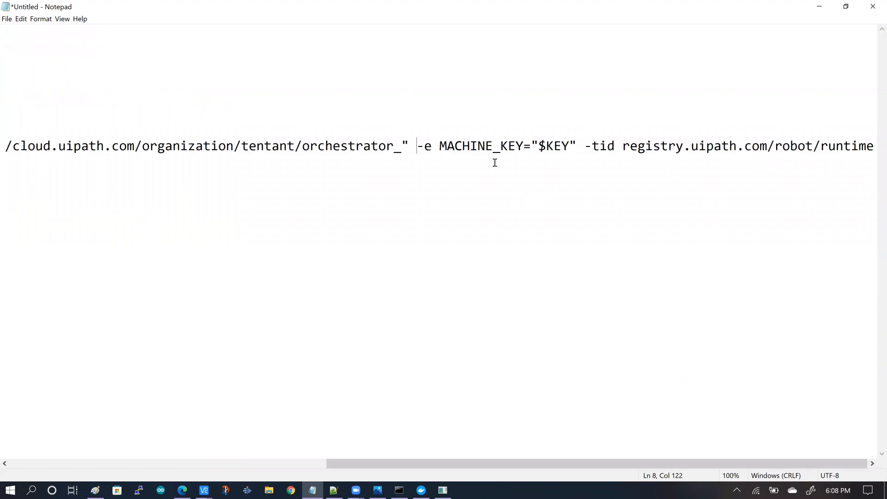
{"action": "key", "text": "Return"}
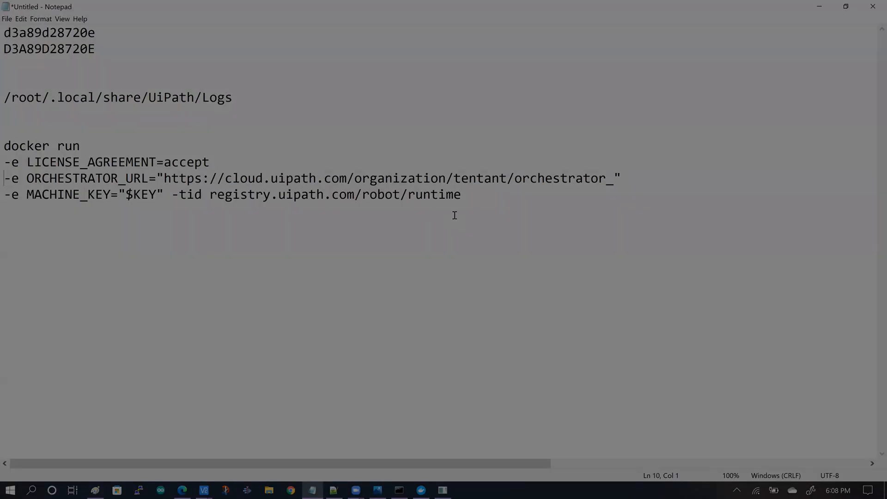
{"action": "left_click", "coordinate": [174, 196]}
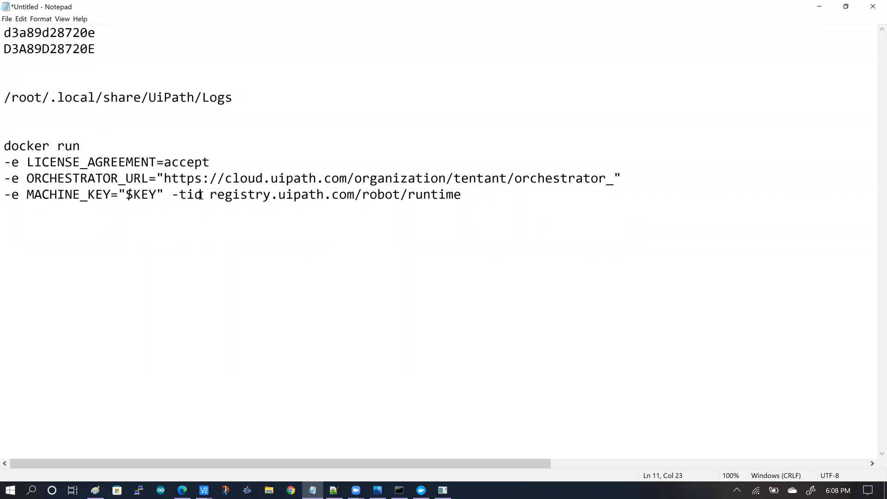
{"action": "key", "text": "Return"}
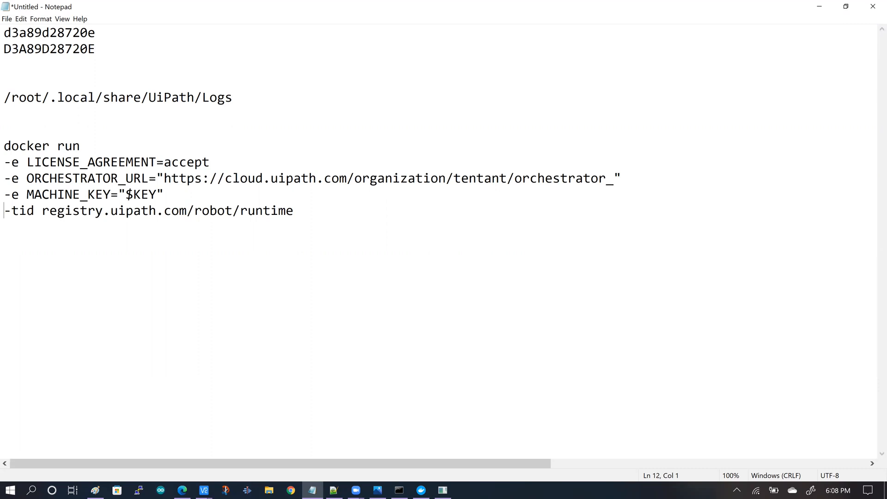
Step: Switch to Typical-Linux-Docker-Container-Logs.txt in Notepad++ and examine which package sources the container queries at startup
{"action": "left_click", "coordinate": [424, 487]}
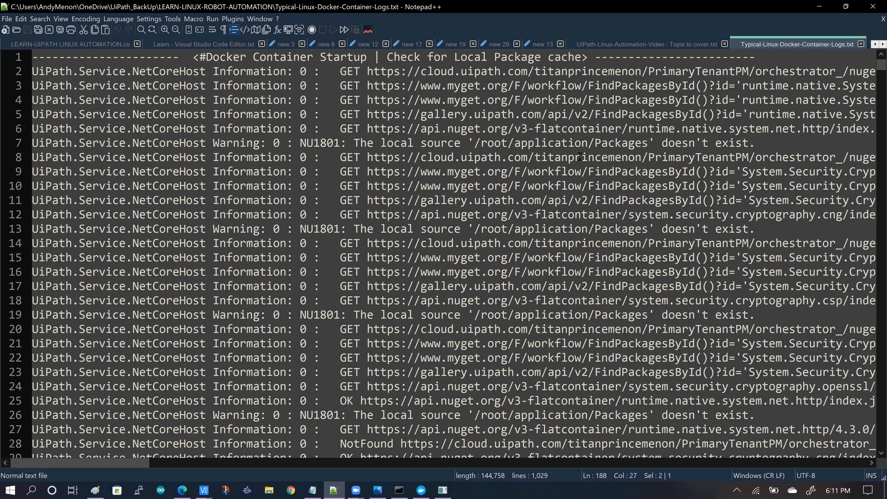
{"action": "left_click_drag", "start_coordinate": [137, 464], "coordinate": [170, 463]}
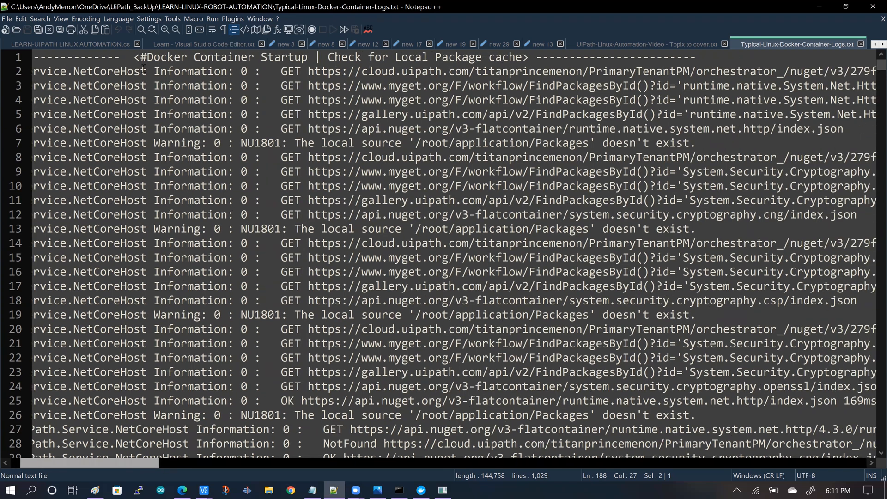
{"action": "scroll", "coordinate": [461, 93], "scroll_direction": "right", "scroll_amount": 3}
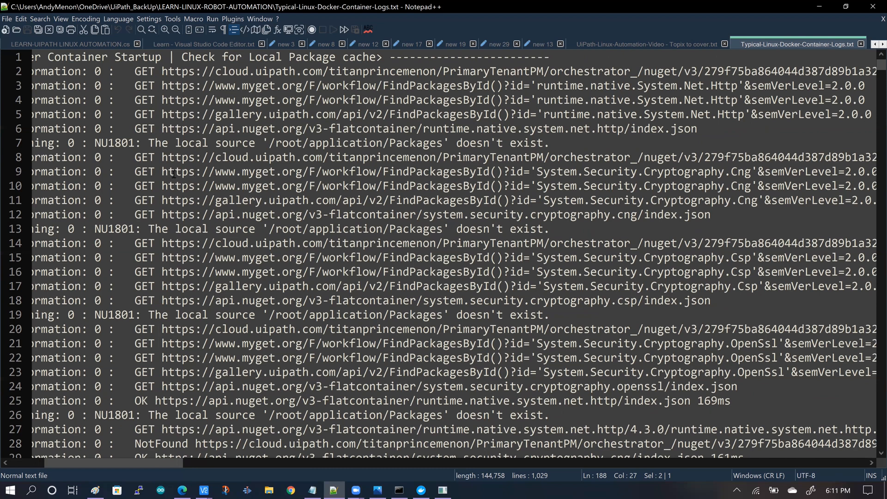
{"action": "left_click_drag", "start_coordinate": [161, 173], "coordinate": [502, 172]}
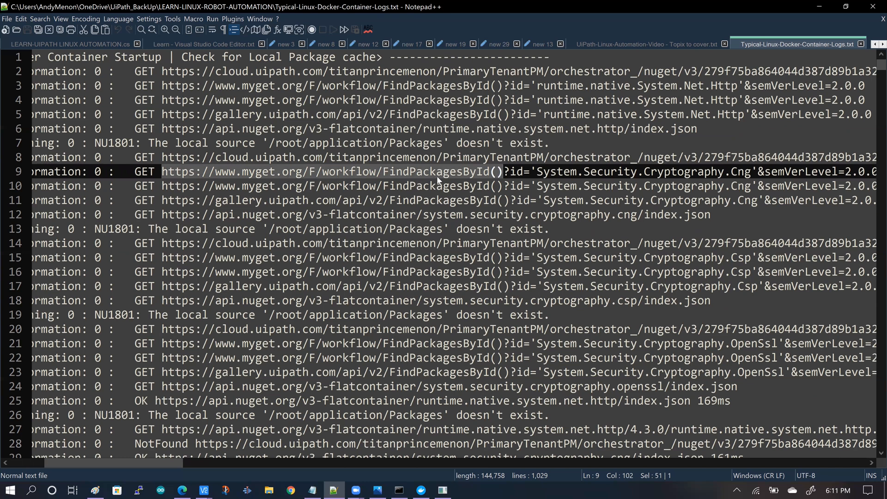
{"action": "scroll", "coordinate": [439, 181], "scroll_direction": "down", "scroll_amount": 2}
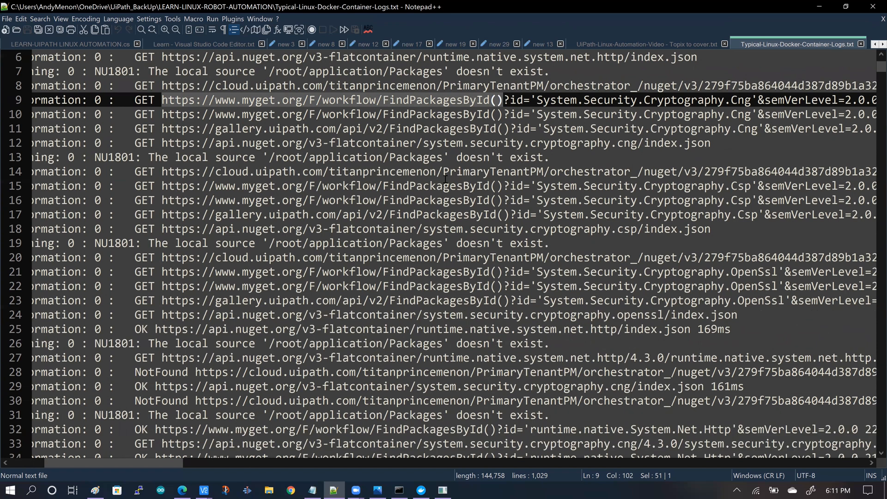
{"action": "scroll", "coordinate": [445, 180], "scroll_direction": "down", "scroll_amount": 1}
{"action": "scroll", "coordinate": [448, 180], "scroll_direction": "down", "scroll_amount": 2}
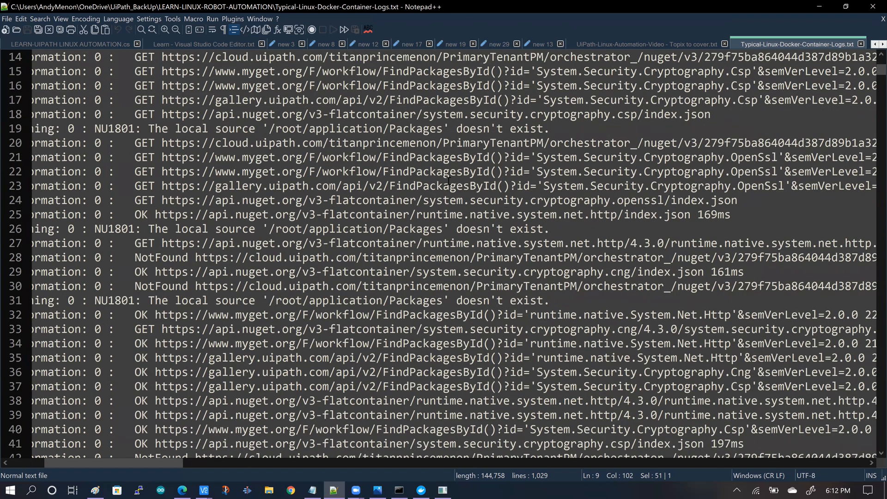
{"action": "scroll", "coordinate": [451, 181], "scroll_direction": "down", "scroll_amount": 5}
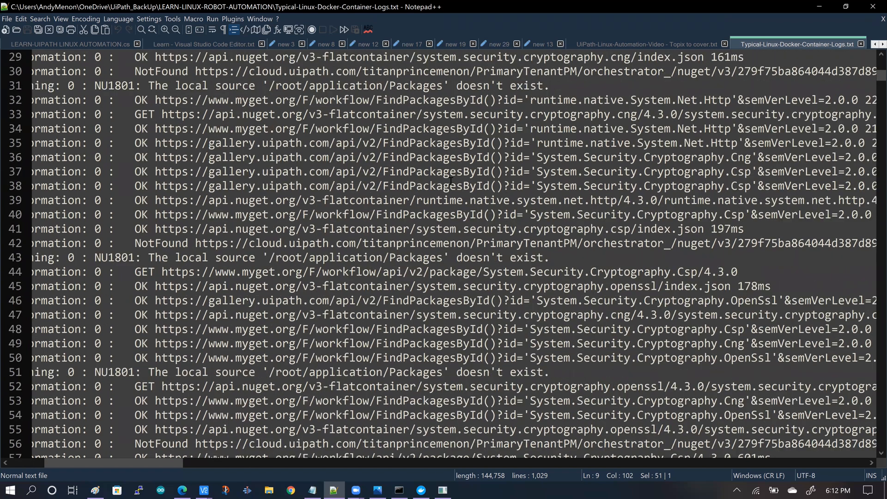
{"action": "scroll", "coordinate": [451, 181], "scroll_direction": "down", "scroll_amount": 2}
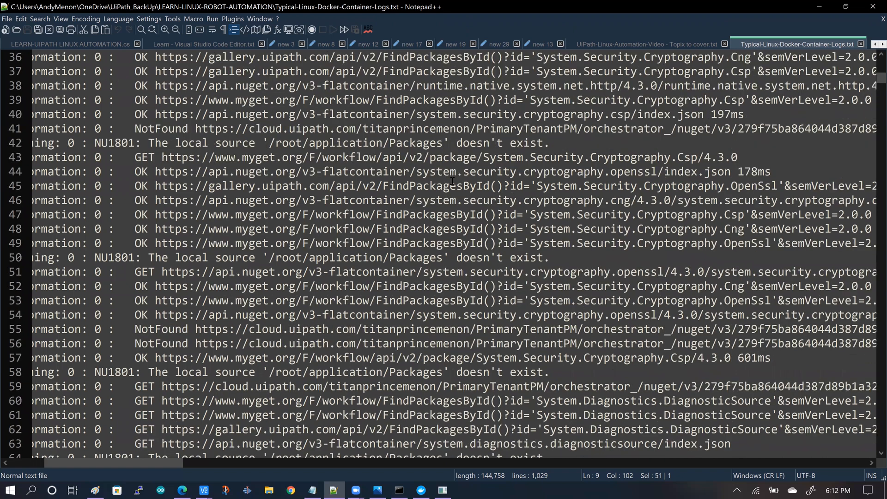
{"action": "scroll", "coordinate": [454, 182], "scroll_direction": "down", "scroll_amount": 1}
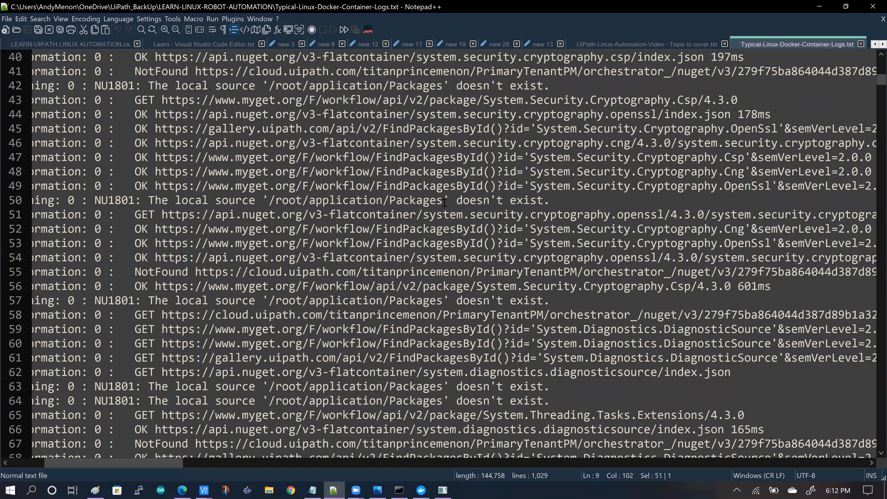
Step: Highlight the NU1801 local-source message on line 50 and read through the package requests that follow it
{"action": "left_click_drag", "start_coordinate": [483, 202], "coordinate": [148, 202]}
{"action": "key", "text": "ctrl+shift+Right"}
{"action": "key", "text": "ctrl+shift+Right"}
{"action": "key", "text": "ctrl+shift+Right"}
{"action": "key", "text": "ctrl+shift+Right"}
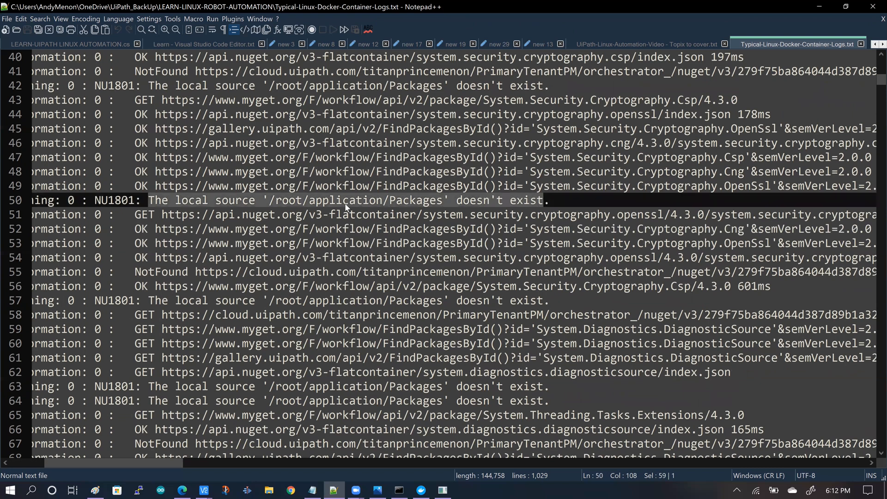
{"action": "scroll", "coordinate": [353, 205], "scroll_direction": "down", "scroll_amount": 1}
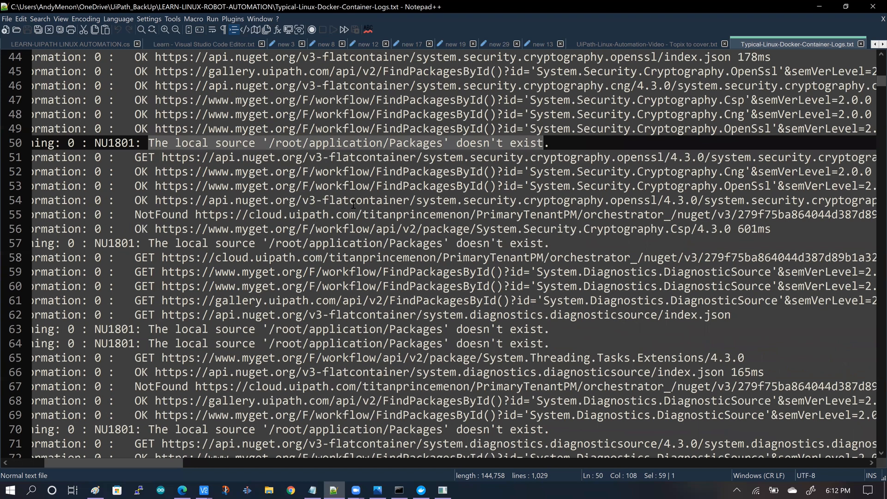
{"action": "scroll", "coordinate": [353, 204], "scroll_direction": "down", "scroll_amount": 1}
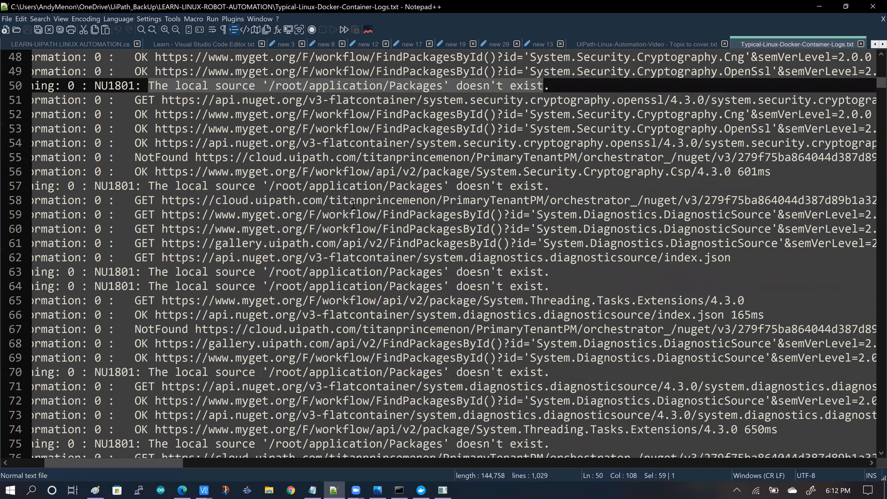
{"action": "scroll", "coordinate": [354, 205], "scroll_direction": "down", "scroll_amount": 1}
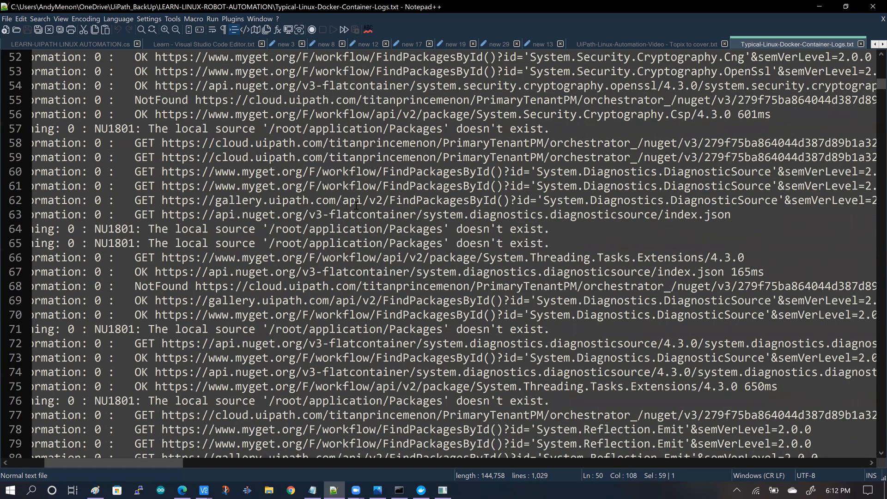
Step: Find the end of the startup package requests and highlight the "Resolving conflicts for net5.0..." message on line 121
{"action": "scroll", "coordinate": [356, 205], "scroll_direction": "down", "scroll_amount": 15}
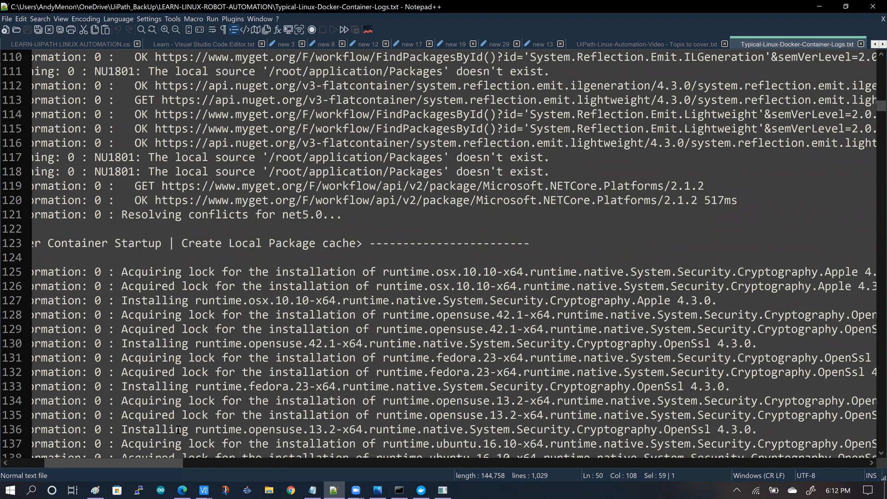
{"action": "left_click_drag", "start_coordinate": [167, 463], "coordinate": [81, 464]}
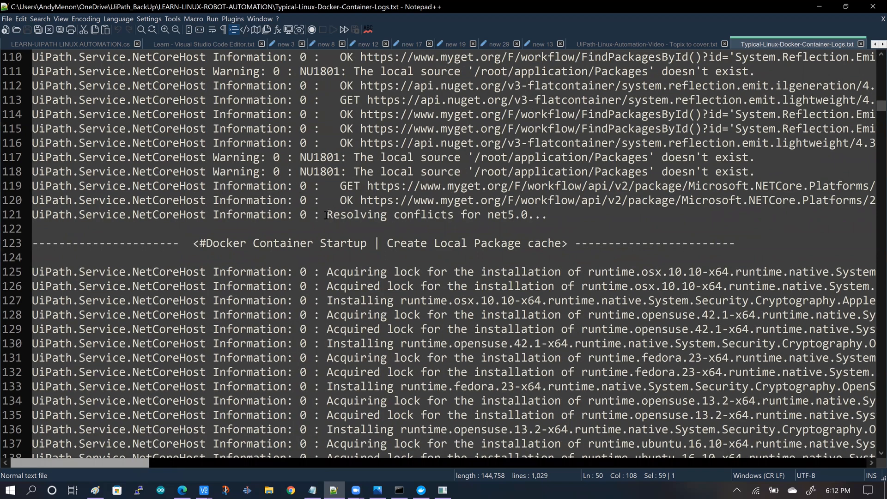
{"action": "left_click_drag", "start_coordinate": [327, 216], "coordinate": [551, 215]}
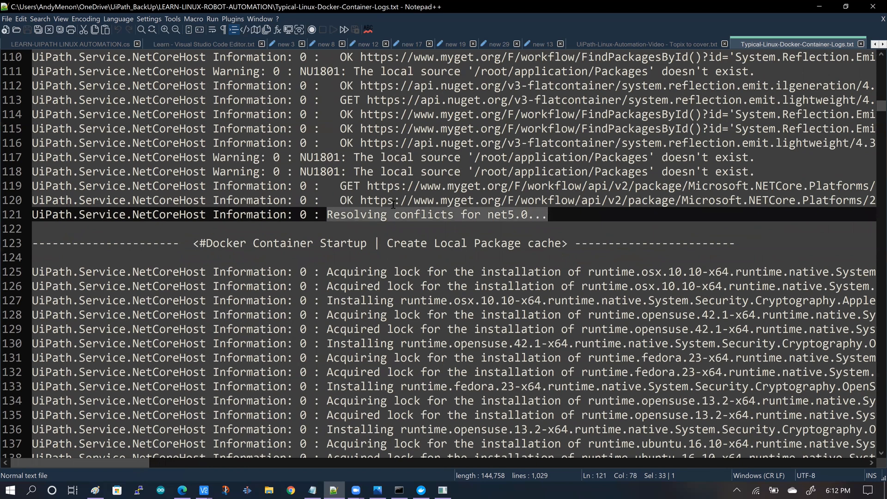
{"action": "scroll", "coordinate": [394, 208], "scroll_direction": "down", "scroll_amount": 1}
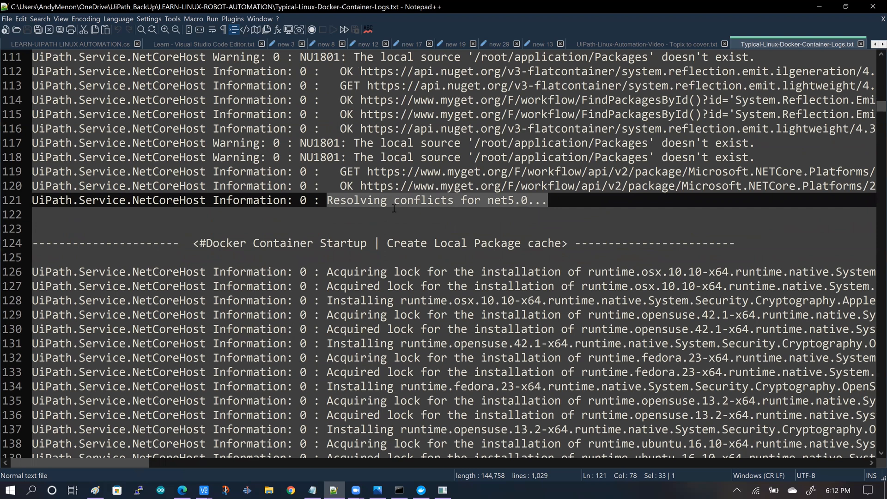
{"action": "scroll", "coordinate": [365, 209], "scroll_direction": "down", "scroll_amount": 1}
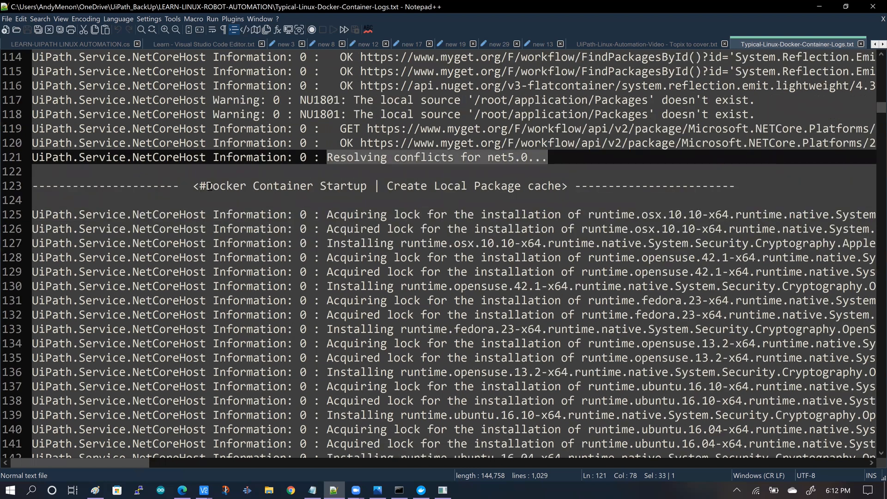
Step: Highlight the two parts of the section heading "Docker Container Startup | Create Local Package cache" on line 123
{"action": "left_click_drag", "start_coordinate": [207, 186], "coordinate": [353, 189]}
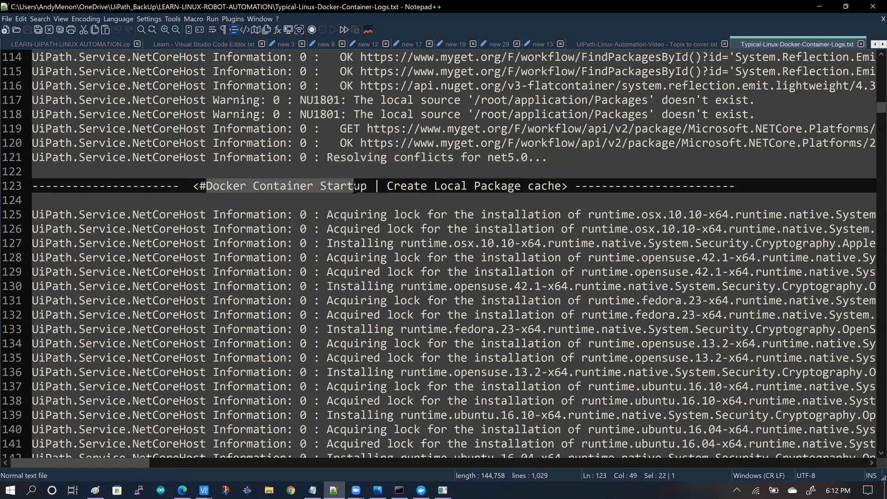
{"action": "left_click", "coordinate": [386, 186]}
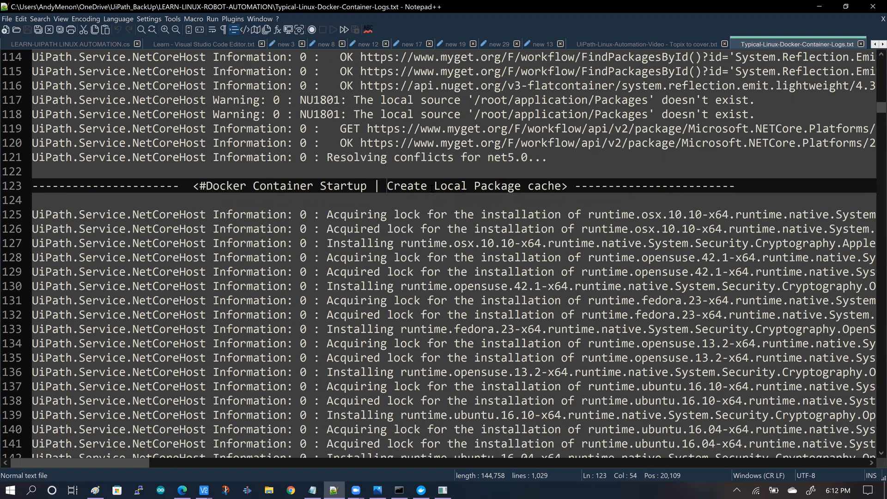
{"action": "left_click", "coordinate": [515, 187], "text": "shift"}
{"action": "left_click", "coordinate": [555, 186], "text": "shift"}
{"action": "scroll", "coordinate": [423, 265], "scroll_direction": "down", "scroll_amount": 1}
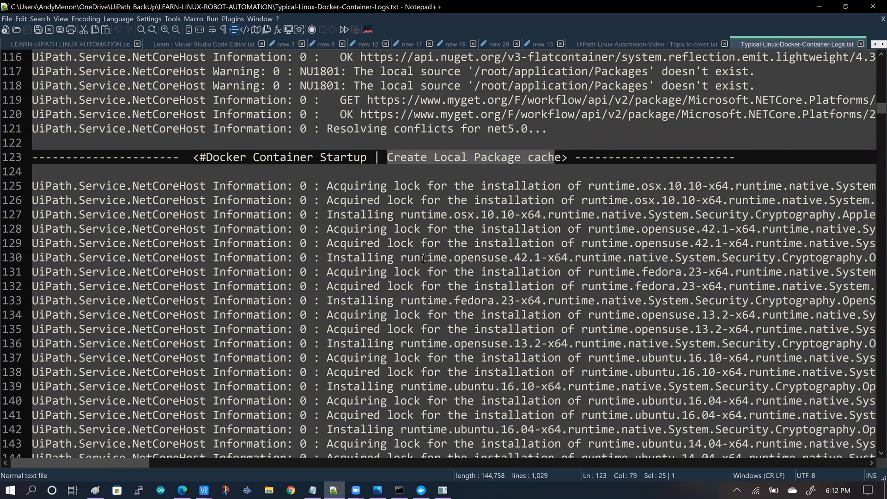
Step: Highlight the first lock-acquisition entries on lines 125 and 126, and examine how the runtime packages are locked and installed in the local cache
{"action": "scroll", "coordinate": [423, 259], "scroll_direction": "down", "scroll_amount": 1}
{"action": "left_click_drag", "start_coordinate": [327, 157], "coordinate": [553, 170]}
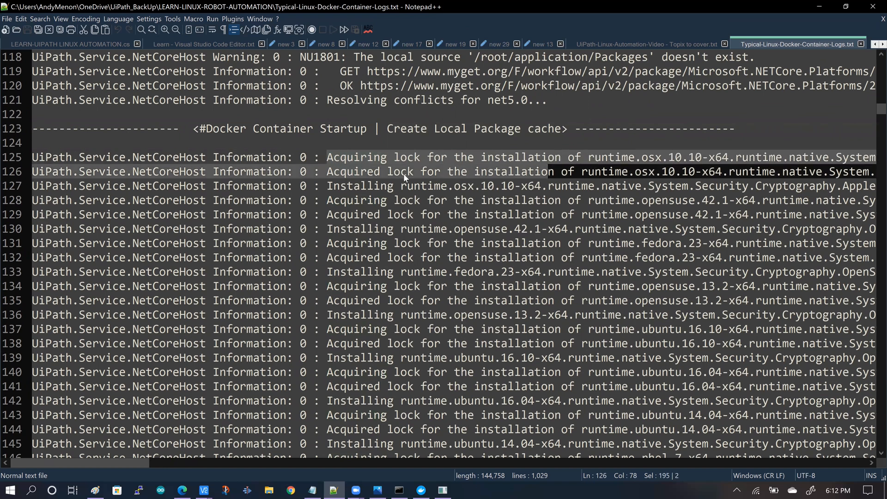
{"action": "left_click", "coordinate": [405, 173]}
{"action": "scroll", "coordinate": [407, 172], "scroll_direction": "down", "scroll_amount": 1}
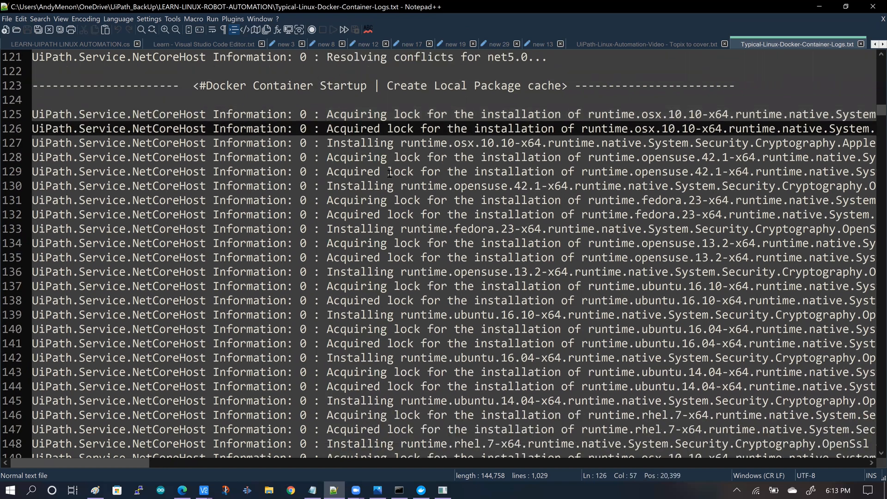
{"action": "left_click", "coordinate": [324, 145]}
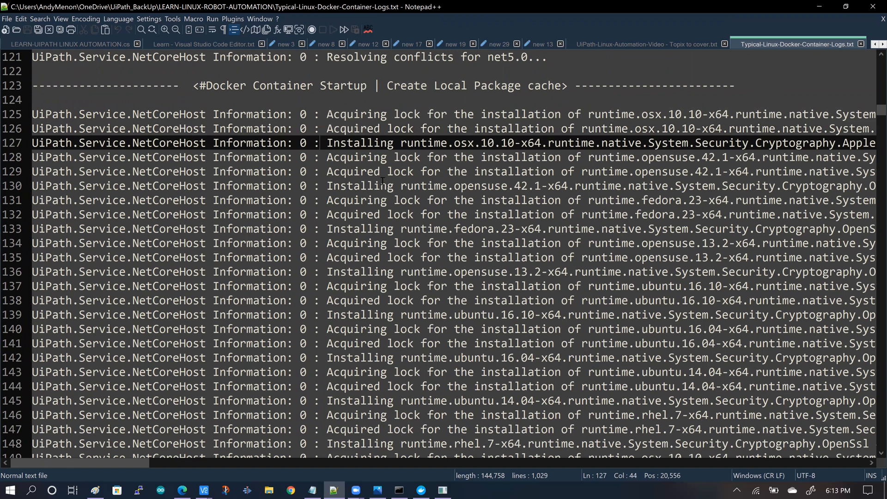
{"action": "scroll", "coordinate": [394, 255], "scroll_direction": "down", "scroll_amount": 1}
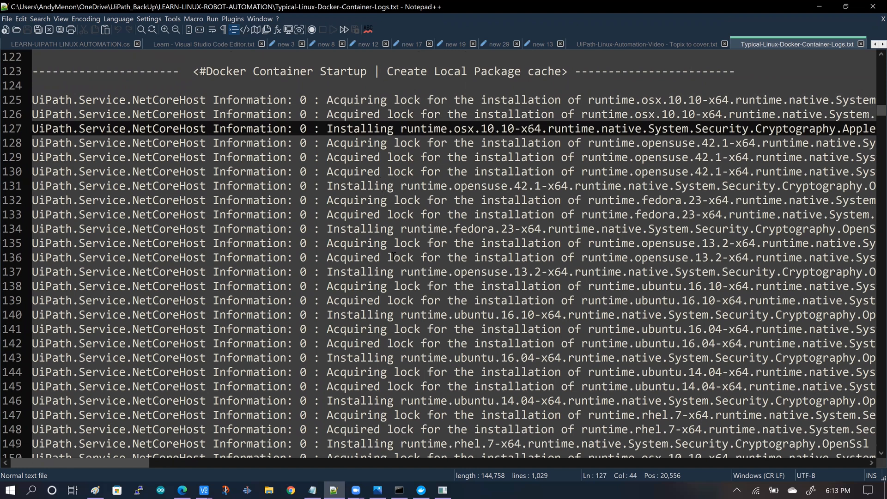
{"action": "scroll", "coordinate": [395, 238], "scroll_direction": "down", "scroll_amount": 3}
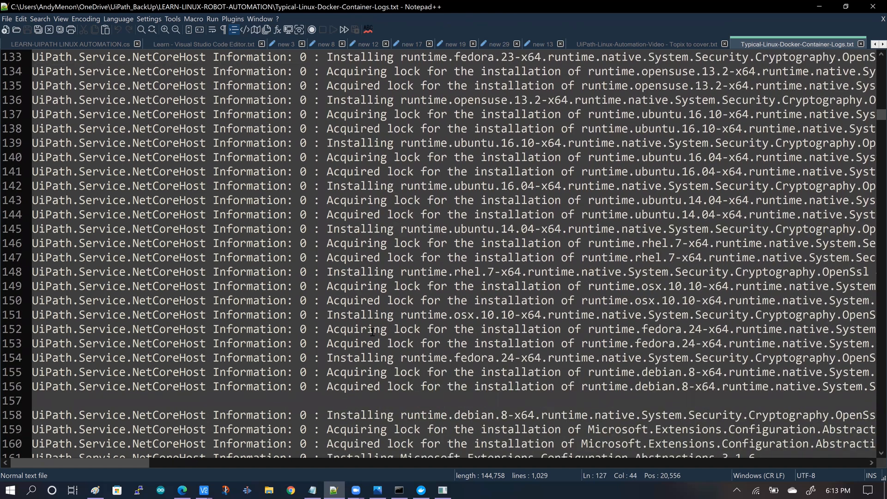
{"action": "left_click_drag", "start_coordinate": [138, 463], "coordinate": [147, 464]}
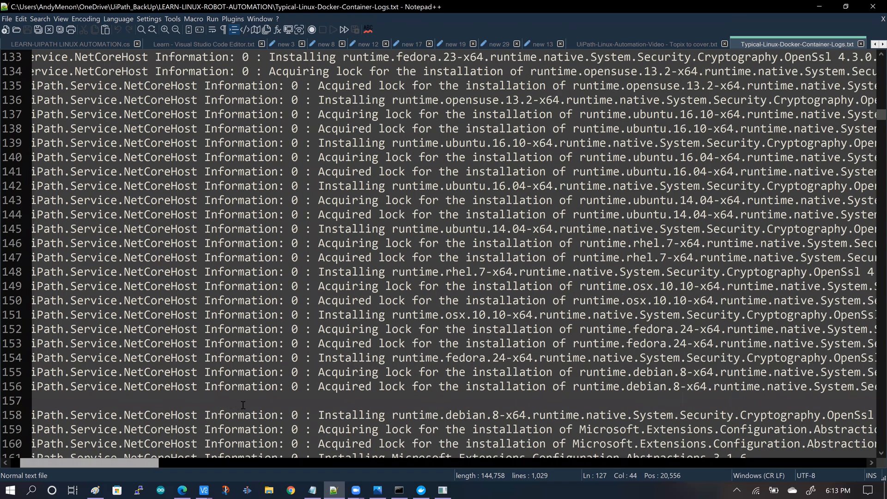
{"action": "scroll", "coordinate": [246, 405], "scroll_direction": "down", "scroll_amount": 2}
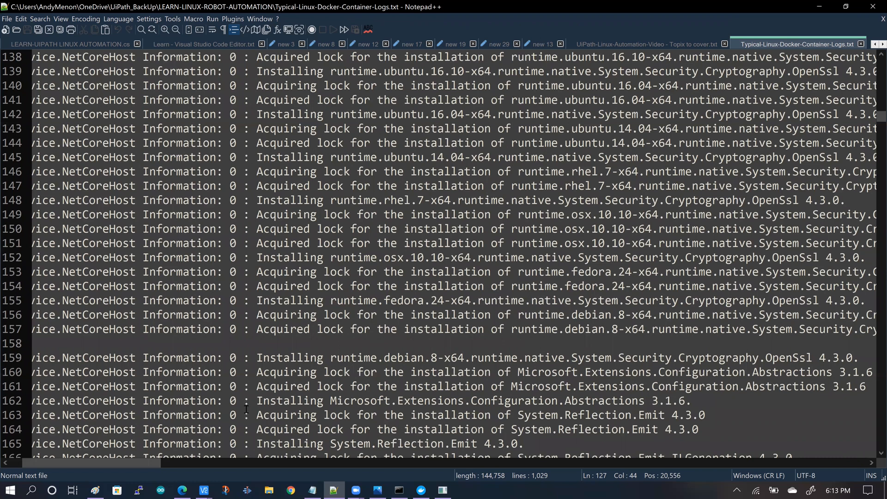
Step: Go to the section on downloading the automation package and highlight its heading, "Download the Automation Package into Docker Container"
{"action": "scroll", "coordinate": [246, 408], "scroll_direction": "down", "scroll_amount": 13}
{"action": "left_click_drag", "start_coordinate": [96, 464], "coordinate": [84, 464]}
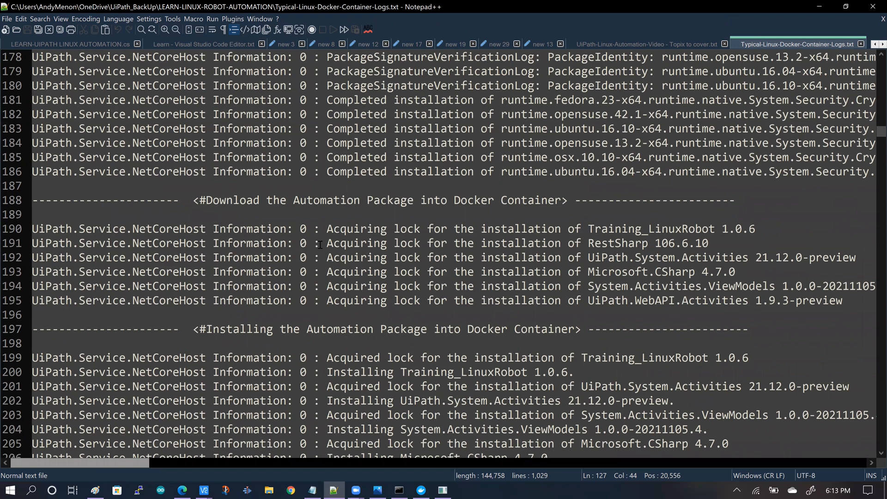
{"action": "left_click_drag", "start_coordinate": [206, 200], "coordinate": [273, 201]}
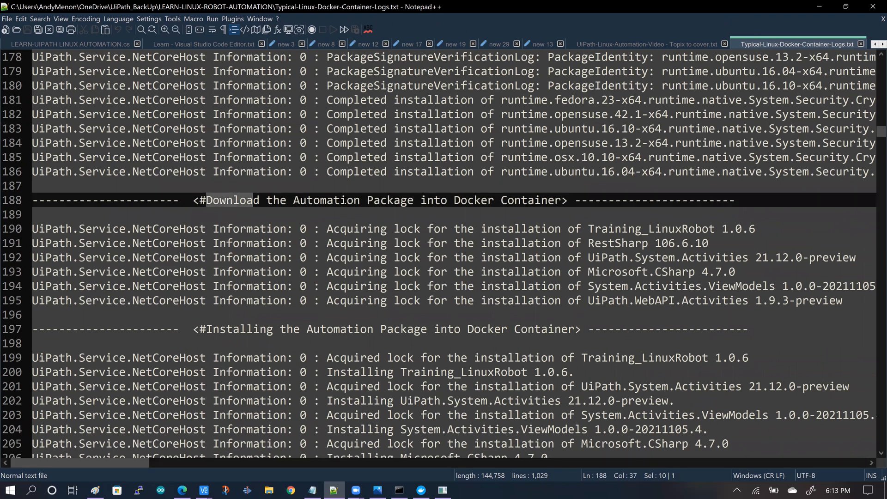
{"action": "left_click_drag", "start_coordinate": [428, 200], "coordinate": [420, 200]}
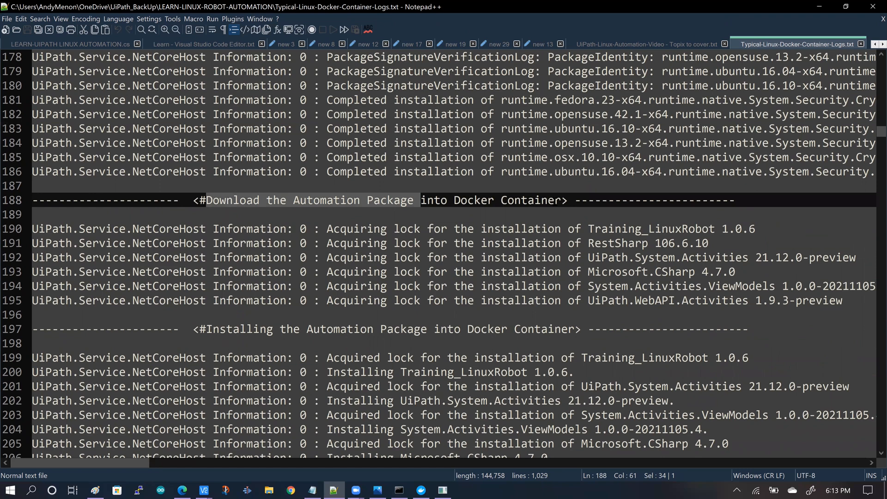
{"action": "left_click_drag", "start_coordinate": [561, 201], "coordinate": [554, 200]}
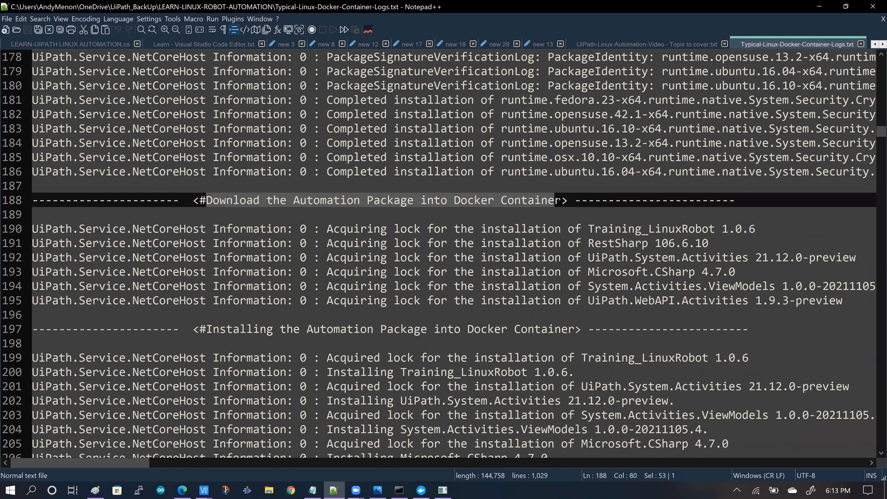
Step: Highlight the lock-acquisition wording and the package name Training_LinuxRobot 1.0.6 on line 190
{"action": "left_click_drag", "start_coordinate": [588, 228], "coordinate": [686, 229]}
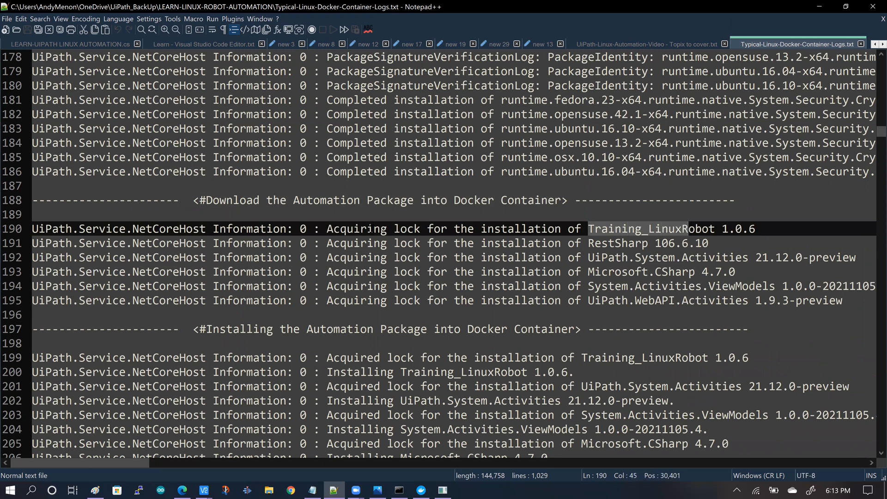
{"action": "left_click_drag", "start_coordinate": [326, 229], "coordinate": [374, 229]}
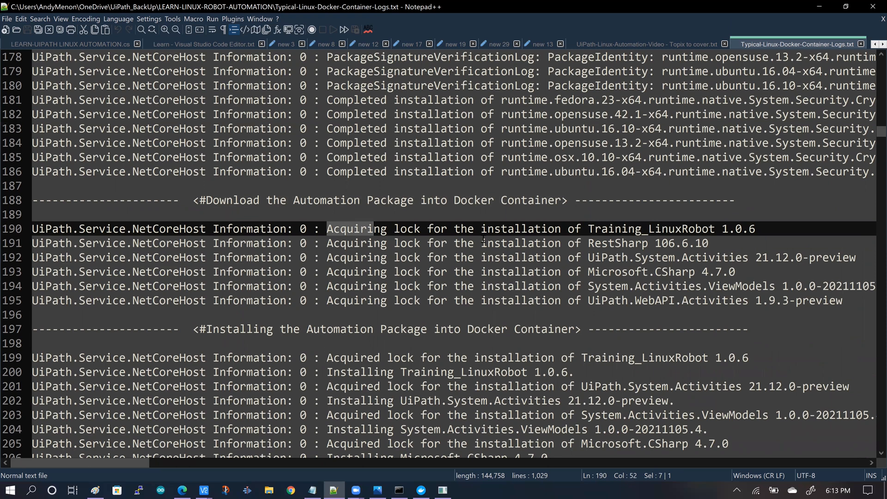
{"action": "scroll", "coordinate": [462, 236], "scroll_direction": "down", "scroll_amount": 1}
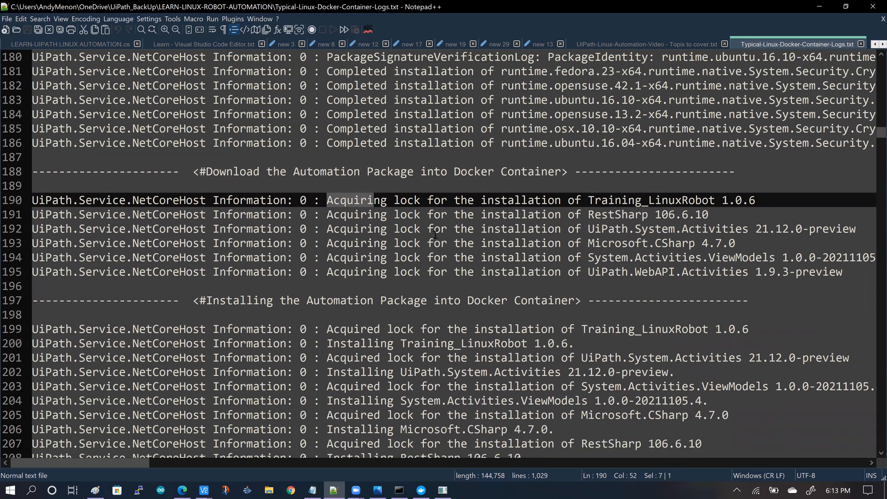
{"action": "left_click", "coordinate": [451, 210]}
{"action": "left_click_drag", "start_coordinate": [569, 202], "coordinate": [755, 202]}
{"action": "scroll", "coordinate": [644, 219], "scroll_direction": "down", "scroll_amount": 1}
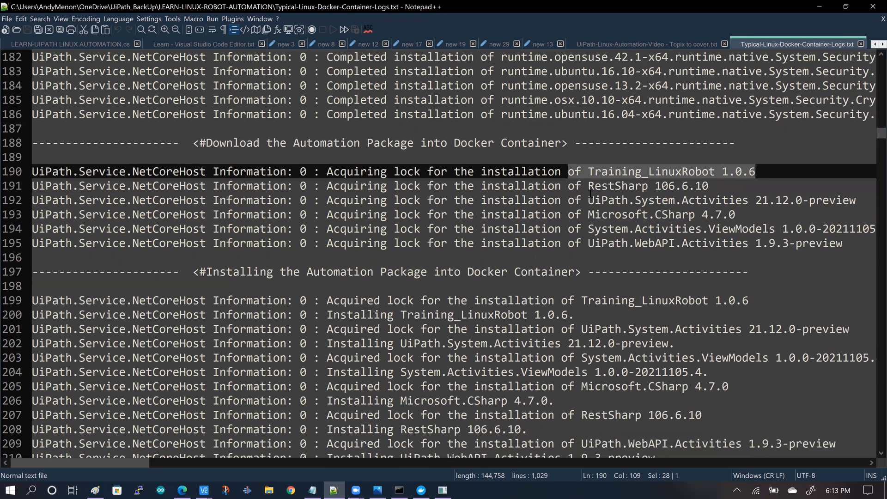
Step: Highlight the dependencies RestSharp 106.6.10, the UiPath prefix on line 192 and UiPath.WebAPI.Activities in the download section
{"action": "left_click_drag", "start_coordinate": [588, 186], "coordinate": [656, 186]}
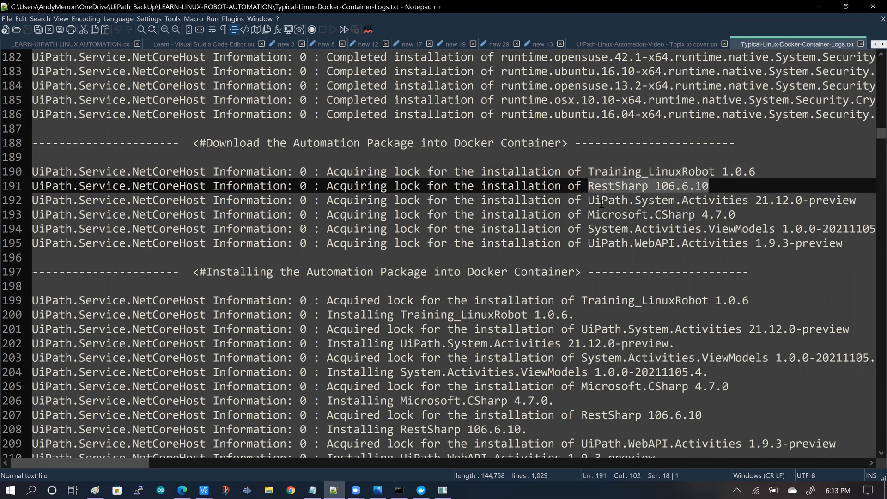
{"action": "left_click_drag", "start_coordinate": [588, 200], "coordinate": [635, 200]}
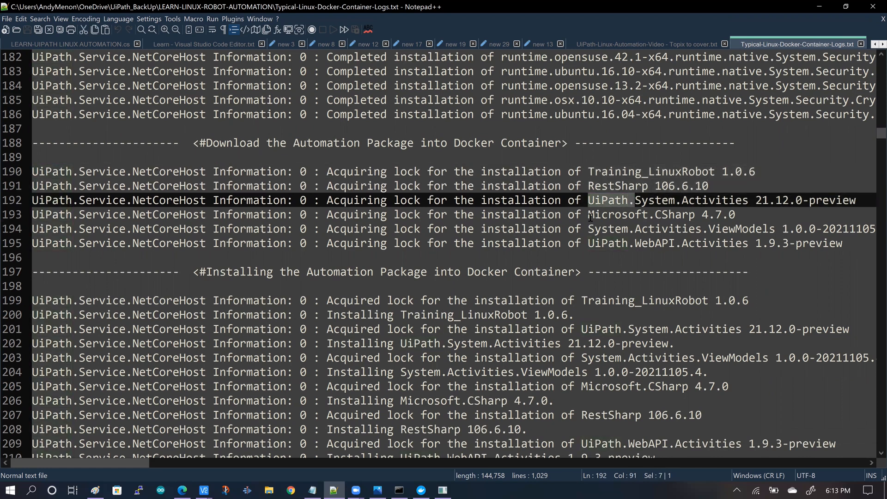
{"action": "scroll", "coordinate": [607, 229], "scroll_direction": "down", "scroll_amount": 1}
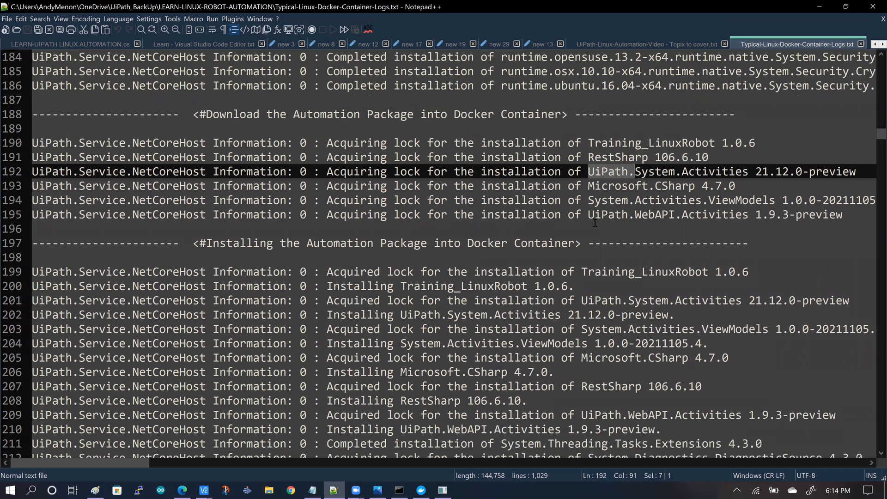
{"action": "left_click", "coordinate": [588, 214]}
{"action": "left_click_drag", "start_coordinate": [588, 215], "coordinate": [748, 216]}
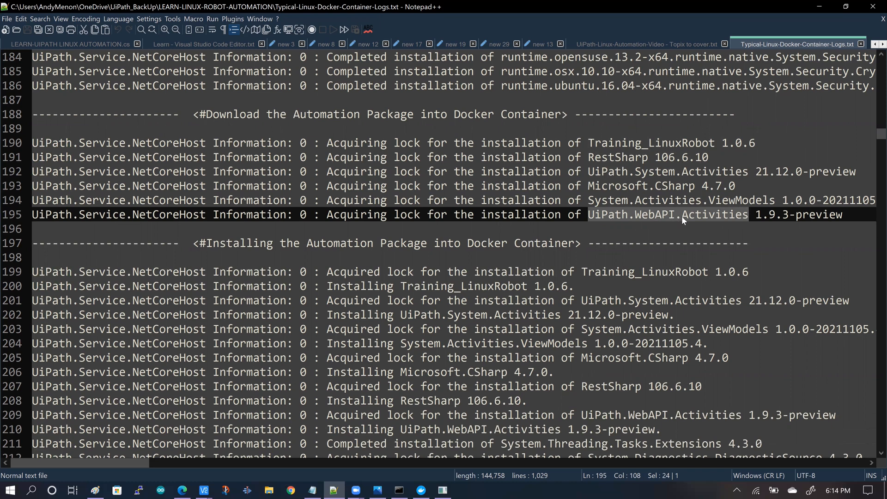
Step: Go to the "Installing the Automation Package into Docker Container" section and highlight part of the word "Automation" in its heading
{"action": "scroll", "coordinate": [485, 207], "scroll_direction": "down", "scroll_amount": 2}
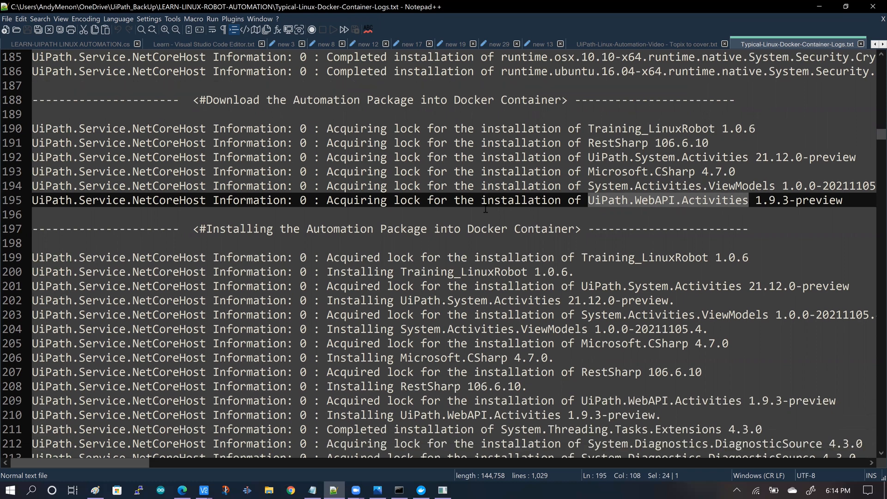
{"action": "scroll", "coordinate": [485, 209], "scroll_direction": "down", "scroll_amount": 1}
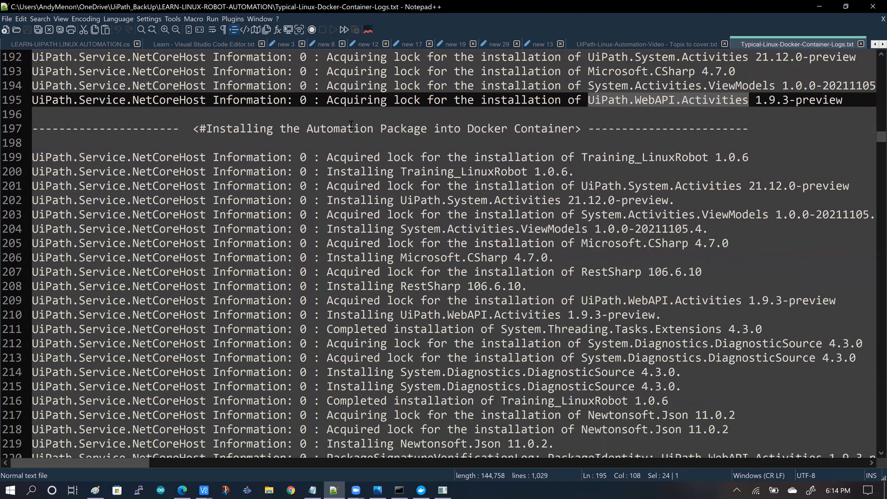
{"action": "scroll", "coordinate": [338, 126], "scroll_direction": "down", "scroll_amount": 1}
{"action": "left_click_drag", "start_coordinate": [306, 116], "coordinate": [327, 116]}
{"action": "key", "text": "shift+Right"}
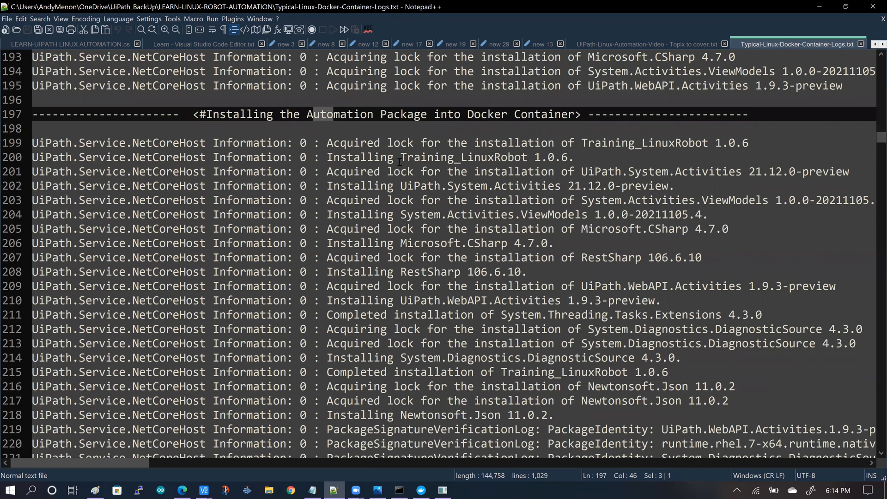
Step: Read through the package installation entries and highlight "installation of Newtonsoft" on line 216
{"action": "scroll", "coordinate": [367, 150], "scroll_direction": "down", "scroll_amount": 1}
{"action": "scroll", "coordinate": [370, 156], "scroll_direction": "down", "scroll_amount": 1}
{"action": "scroll", "coordinate": [370, 157], "scroll_direction": "down", "scroll_amount": 2}
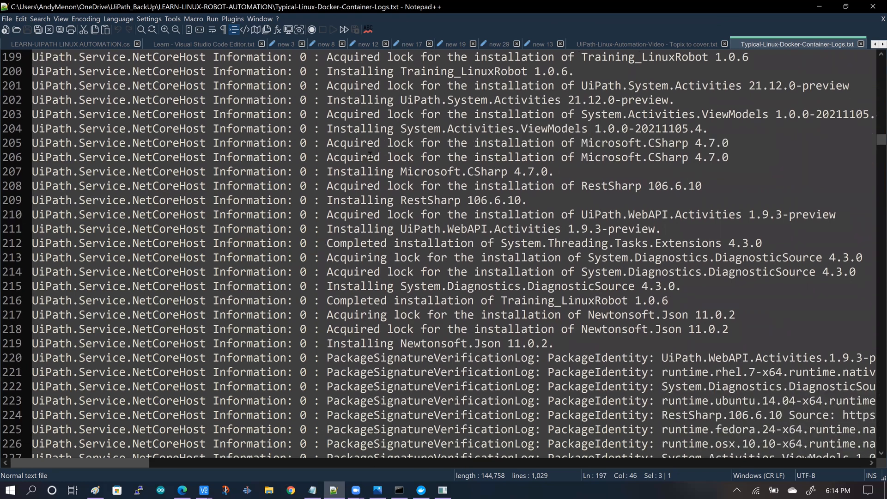
{"action": "scroll", "coordinate": [370, 162], "scroll_direction": "down", "scroll_amount": 1}
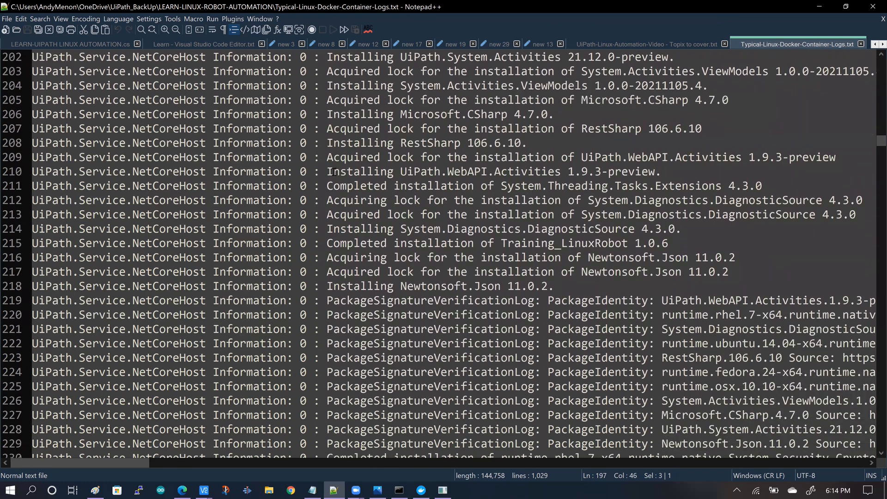
{"action": "scroll", "coordinate": [340, 177], "scroll_direction": "down", "scroll_amount": 2}
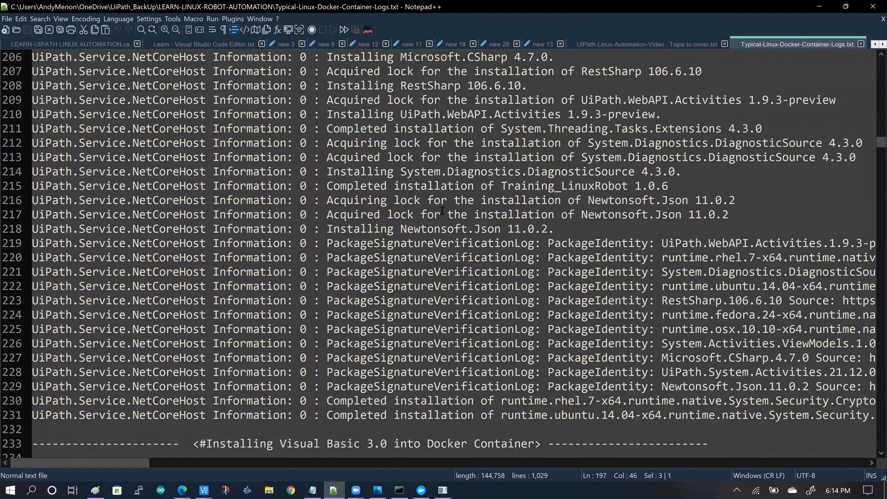
{"action": "left_click_drag", "start_coordinate": [481, 200], "coordinate": [655, 200]}
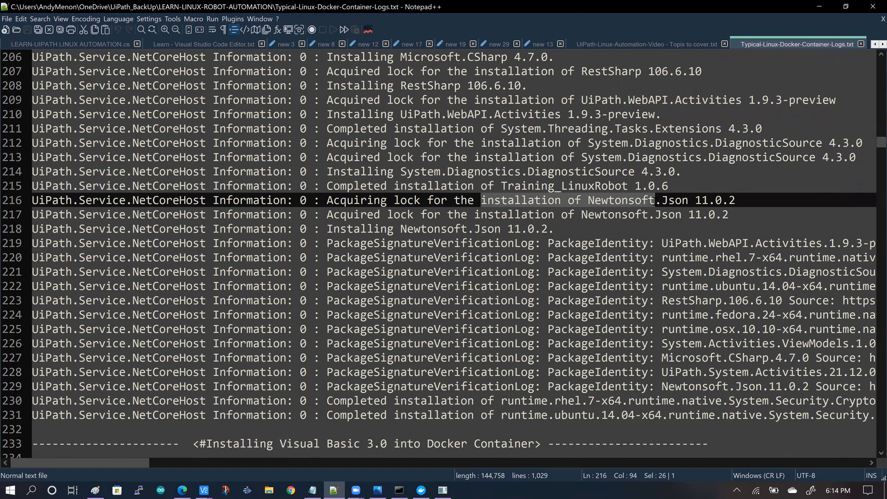
{"action": "scroll", "coordinate": [513, 205], "scroll_direction": "down", "scroll_amount": 1}
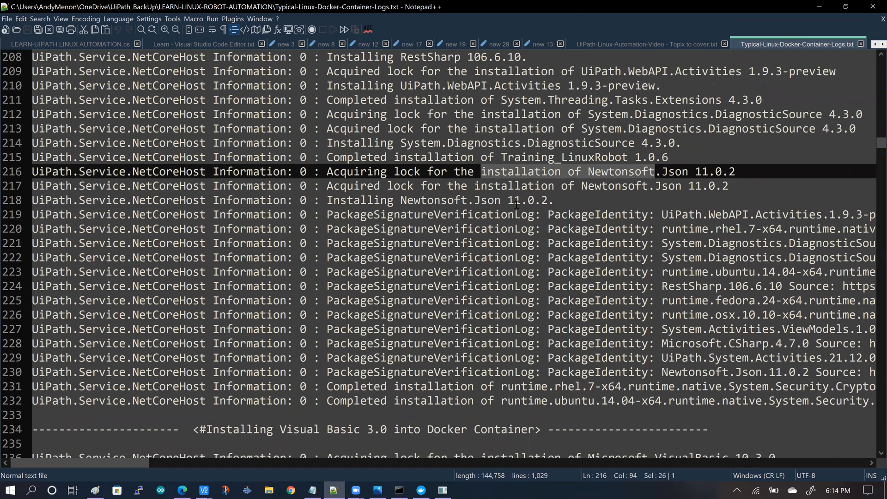
Step: Go to the "Installing Visual Basic 3.0 into Docker Container" section and highlight its heading text
{"action": "scroll", "coordinate": [517, 204], "scroll_direction": "down", "scroll_amount": 2}
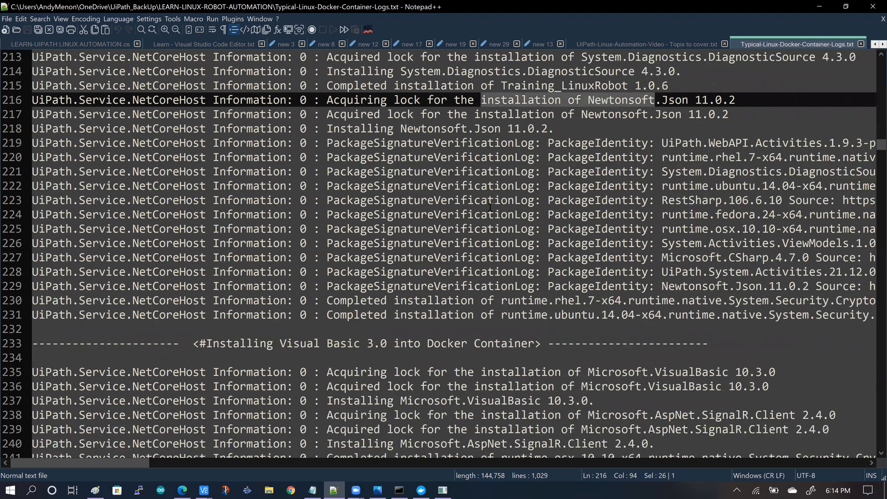
{"action": "scroll", "coordinate": [517, 207], "scroll_direction": "down", "scroll_amount": 2}
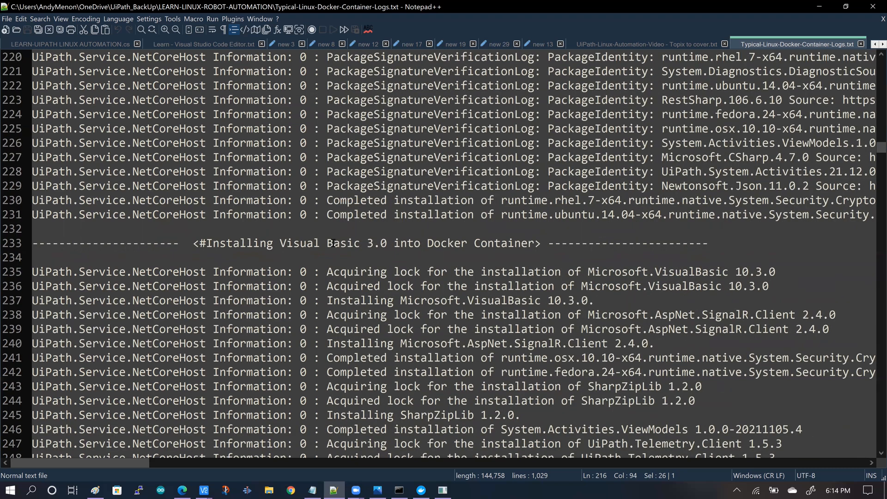
{"action": "scroll", "coordinate": [332, 243], "scroll_direction": "down", "scroll_amount": 2}
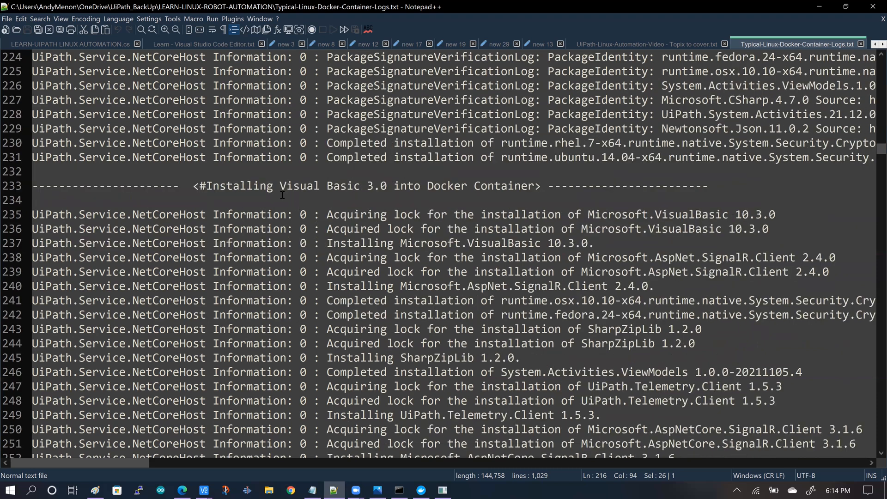
{"action": "left_click_drag", "start_coordinate": [206, 186], "coordinate": [274, 186]}
{"action": "left_click_drag", "start_coordinate": [377, 187], "coordinate": [514, 186]}
Step: Highlight the "Installing Microsoft.VisualBasic 10.3.0." entry on line 237
{"action": "scroll", "coordinate": [506, 229], "scroll_direction": "down", "scroll_amount": 2}
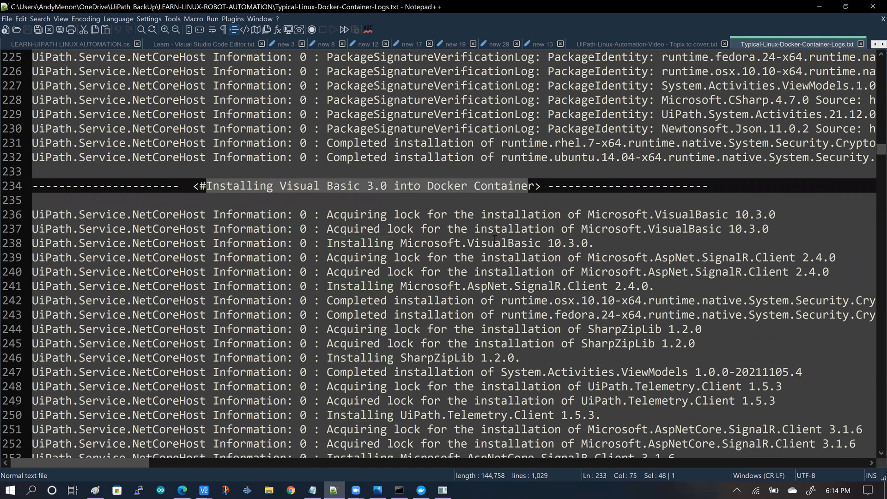
{"action": "left_click", "coordinate": [327, 215]}
{"action": "left_click_drag", "start_coordinate": [398, 214], "coordinate": [595, 214]}
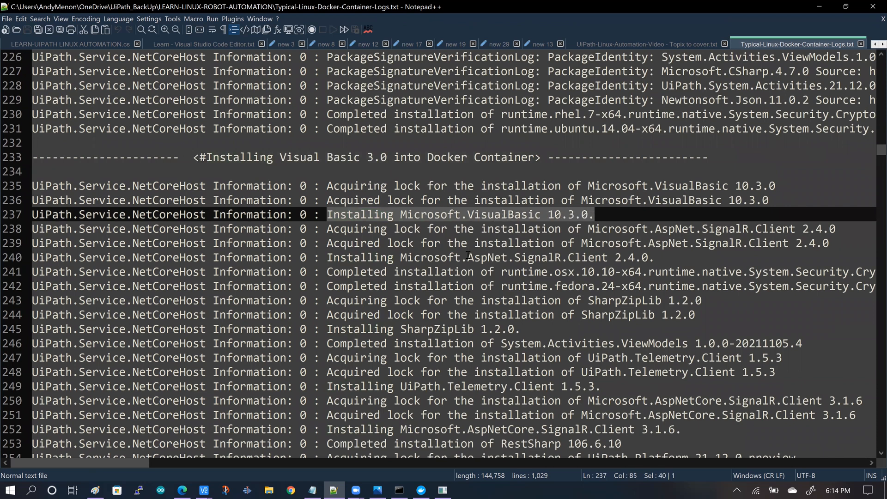
Step: Read on through the installation entries and highlight the package name Microsoft.AspNetCore.SignalR.Client on line 252
{"action": "scroll", "coordinate": [462, 257], "scroll_direction": "down", "scroll_amount": 2}
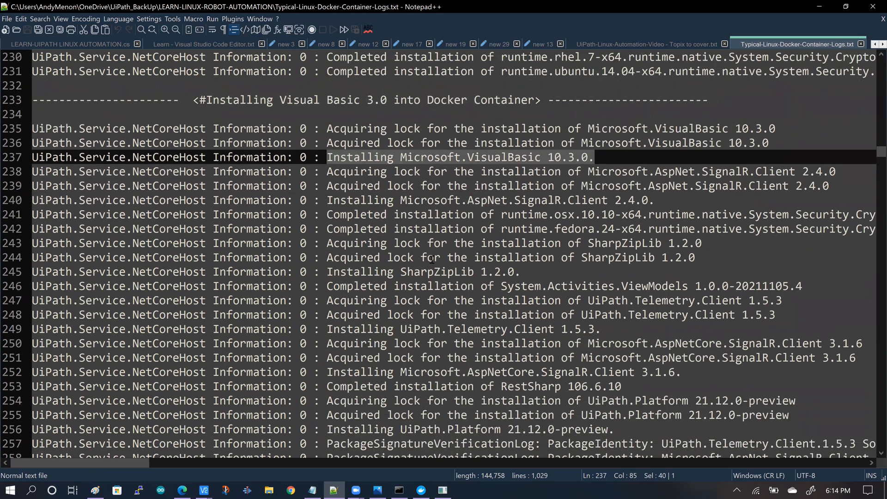
{"action": "scroll", "coordinate": [432, 259], "scroll_direction": "down", "scroll_amount": 1}
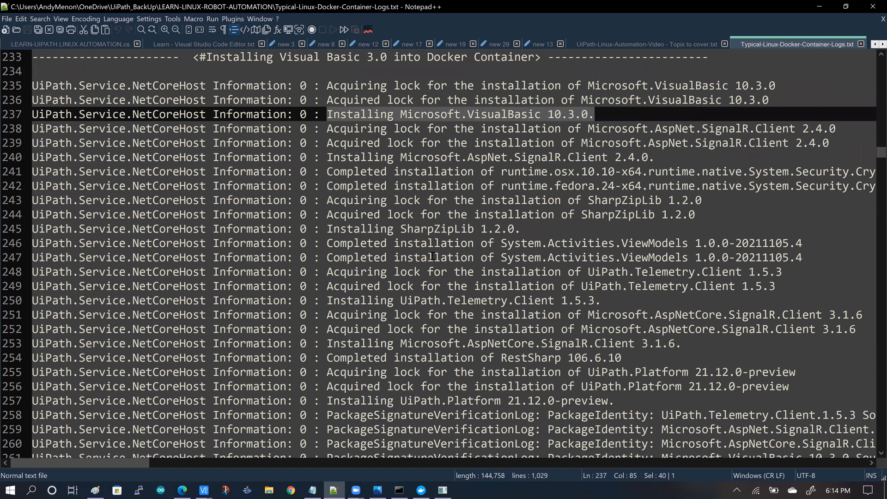
{"action": "scroll", "coordinate": [430, 256], "scroll_direction": "down", "scroll_amount": 2}
{"action": "scroll", "coordinate": [407, 215], "scroll_direction": "down", "scroll_amount": 1}
{"action": "left_click_drag", "start_coordinate": [400, 215], "coordinate": [548, 215]}
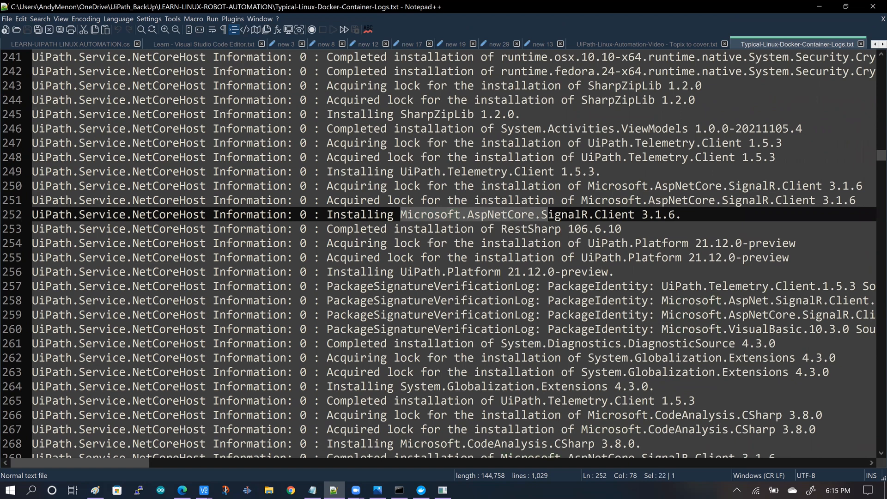
{"action": "left_click_drag", "start_coordinate": [603, 214], "coordinate": [636, 216]}
Step: Go to the "Job Triggered from Orchestrator" section and highlight "Preparing the Automation Package for Execution" in its heading
{"action": "scroll", "coordinate": [448, 311], "scroll_direction": "down", "scroll_amount": 16}
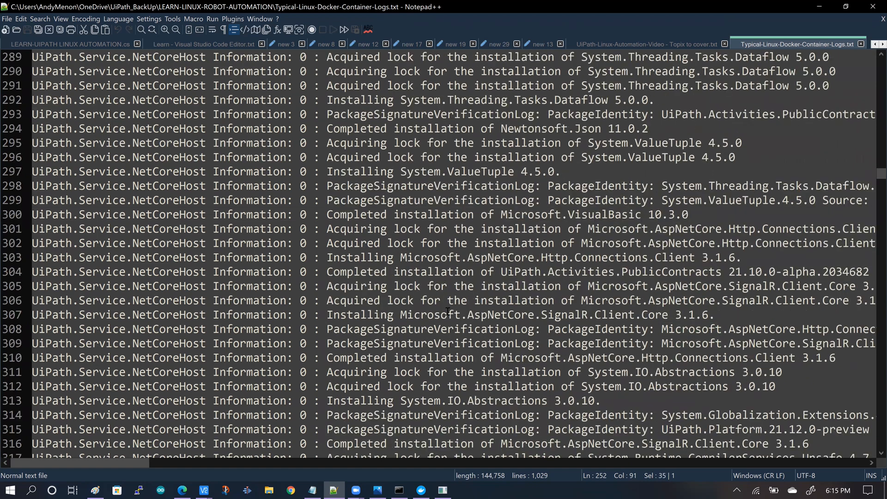
{"action": "scroll", "coordinate": [448, 311], "scroll_direction": "down", "scroll_amount": 4}
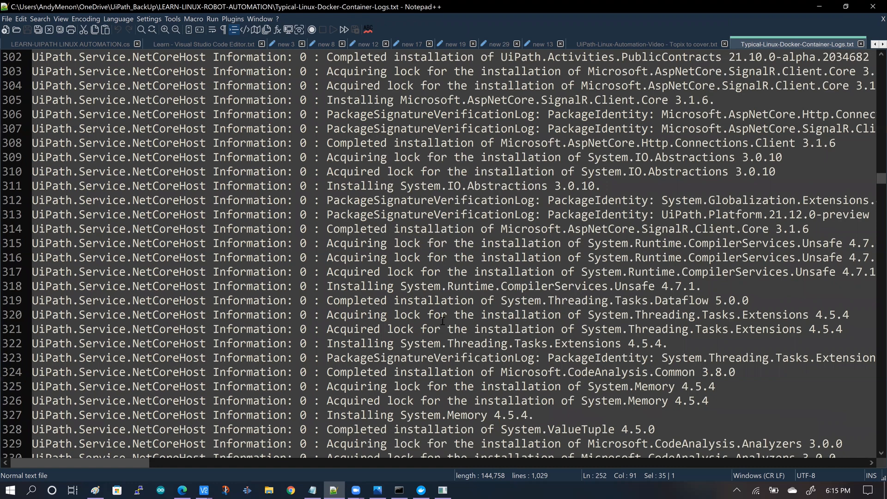
{"action": "scroll", "coordinate": [443, 322], "scroll_direction": "down", "scroll_amount": 8}
{"action": "scroll", "coordinate": [442, 322], "scroll_direction": "down", "scroll_amount": 20}
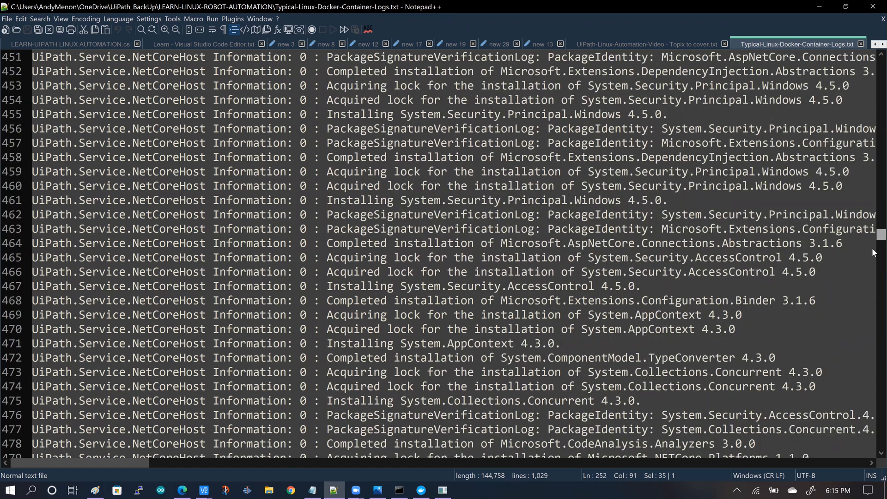
{"action": "scroll", "coordinate": [872, 267], "scroll_direction": "down", "scroll_amount": 20}
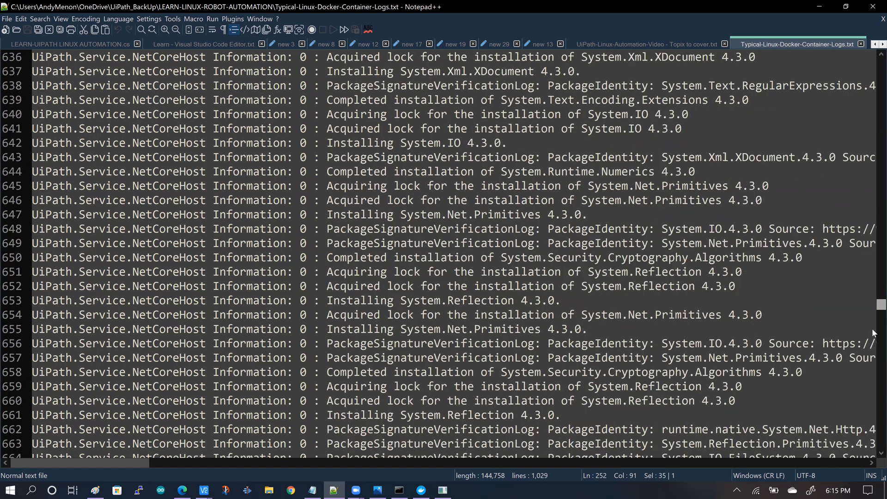
{"action": "scroll", "coordinate": [871, 370], "scroll_direction": "down", "scroll_amount": 20}
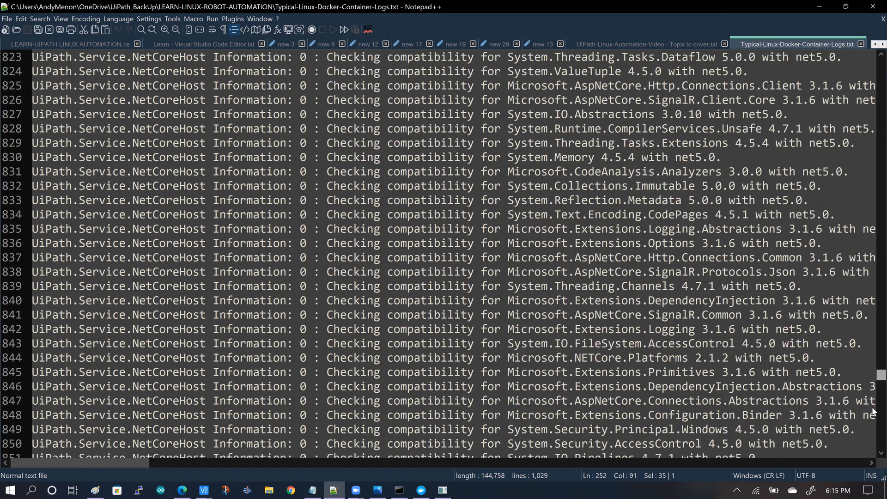
{"action": "scroll", "coordinate": [871, 408], "scroll_direction": "down", "scroll_amount": 20}
{"action": "scroll", "coordinate": [94, 188], "scroll_direction": "up", "scroll_amount": 1}
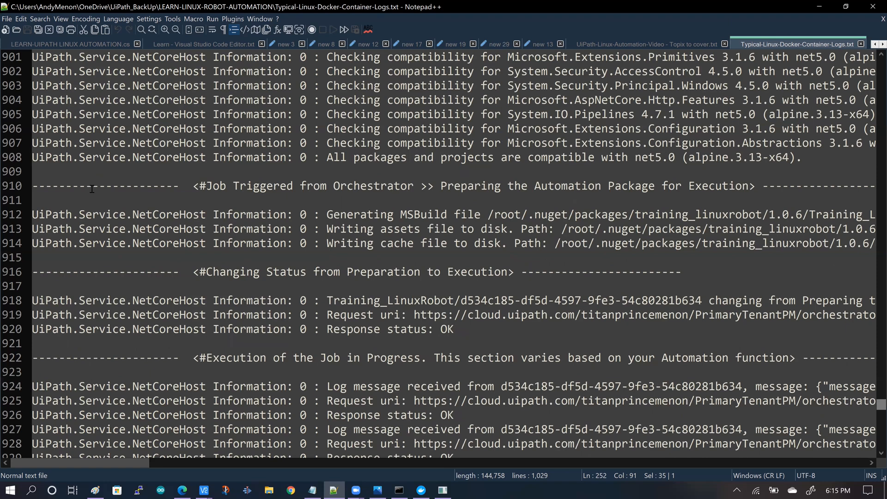
{"action": "left_click", "coordinate": [443, 183]}
{"action": "key", "text": "ctrl+shift+Right"}
{"action": "key", "text": "ctrl+shift+Right"}
{"action": "key", "text": "ctrl+shift+Right"}
{"action": "left_click", "coordinate": [749, 187], "text": "shift"}
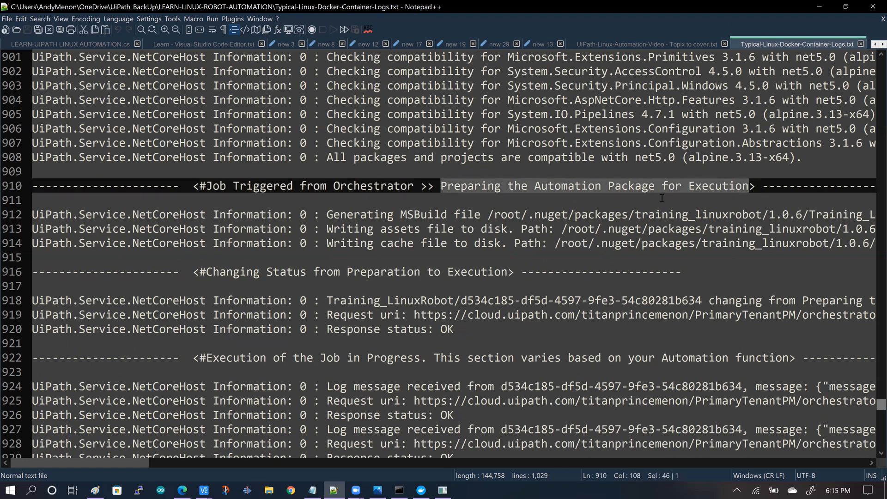
Step: Highlight "Preparation to Execution" in the status-change heading on line 916
{"action": "scroll", "coordinate": [642, 209], "scroll_direction": "down", "scroll_amount": 1}
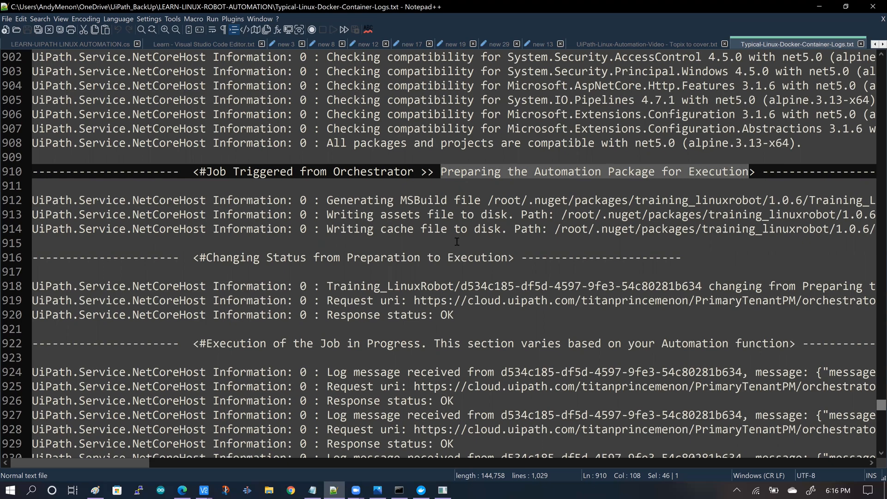
{"action": "left_click", "coordinate": [420, 489]}
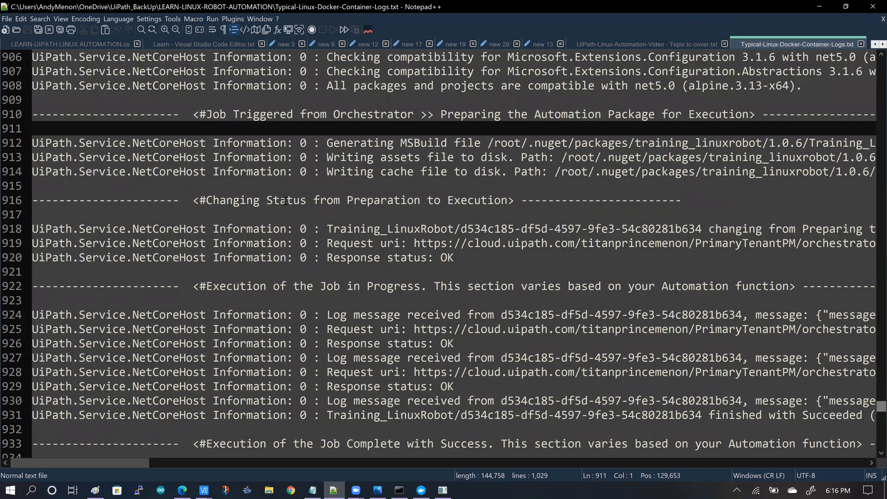
{"action": "left_click_drag", "start_coordinate": [348, 200], "coordinate": [507, 200]}
Step: In the "Execution of the Job in Progress" section, highlight "Log message received" on line 924 and "Response status: OK" on line 926
{"action": "scroll", "coordinate": [456, 229], "scroll_direction": "down", "scroll_amount": 1}
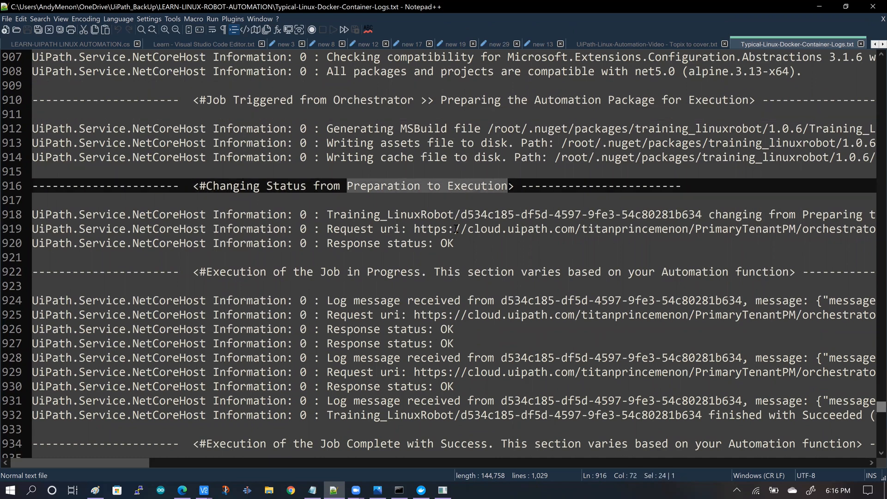
{"action": "scroll", "coordinate": [456, 228], "scroll_direction": "down", "scroll_amount": 1}
{"action": "scroll", "coordinate": [455, 229], "scroll_direction": "down", "scroll_amount": 2}
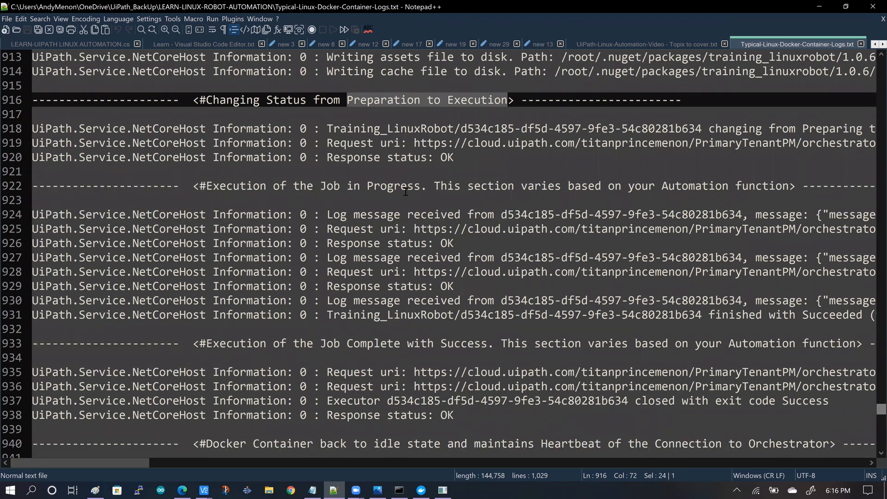
{"action": "left_click_drag", "start_coordinate": [328, 214], "coordinate": [462, 215]}
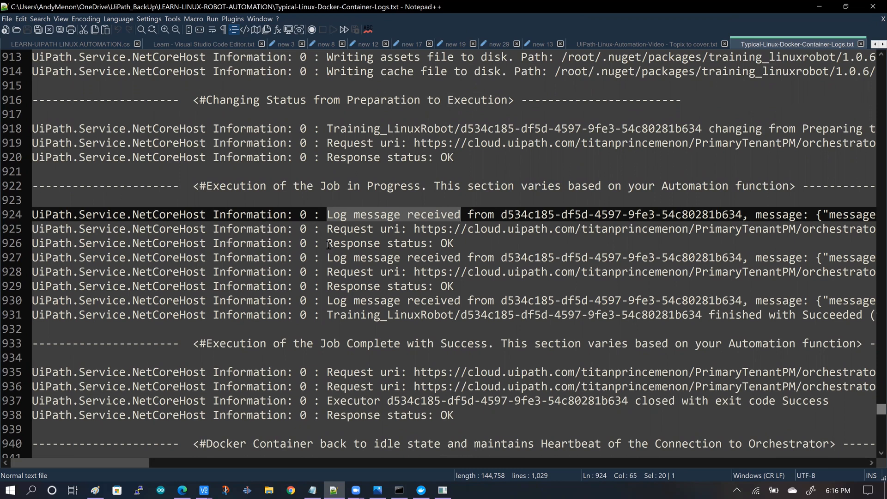
{"action": "left_click_drag", "start_coordinate": [328, 244], "coordinate": [454, 243]}
Step: Highlight the "Execution of the Job Complete with Success" heading and the executor's exit code entry on line 937
{"action": "scroll", "coordinate": [454, 244], "scroll_direction": "down", "scroll_amount": 1}
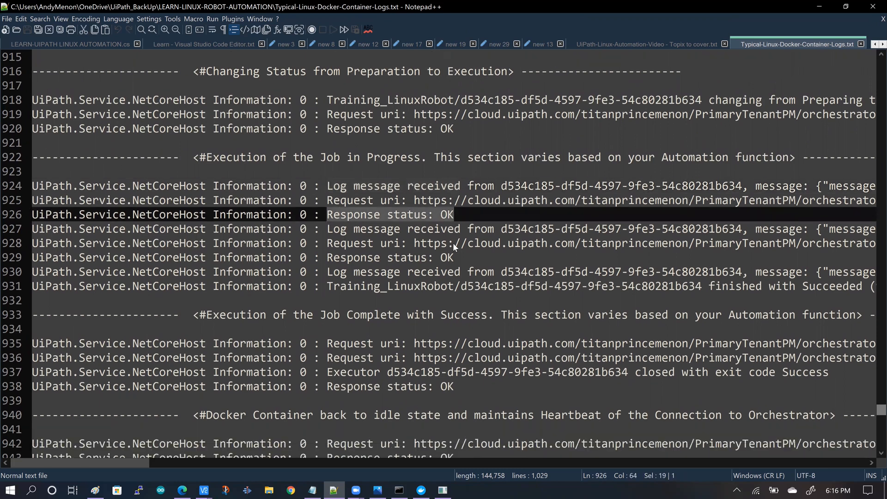
{"action": "scroll", "coordinate": [453, 242], "scroll_direction": "down", "scroll_amount": 2}
{"action": "left_click_drag", "start_coordinate": [209, 245], "coordinate": [491, 244]}
{"action": "scroll", "coordinate": [491, 245], "scroll_direction": "down", "scroll_amount": 2}
{"action": "left_click", "coordinate": [328, 208]}
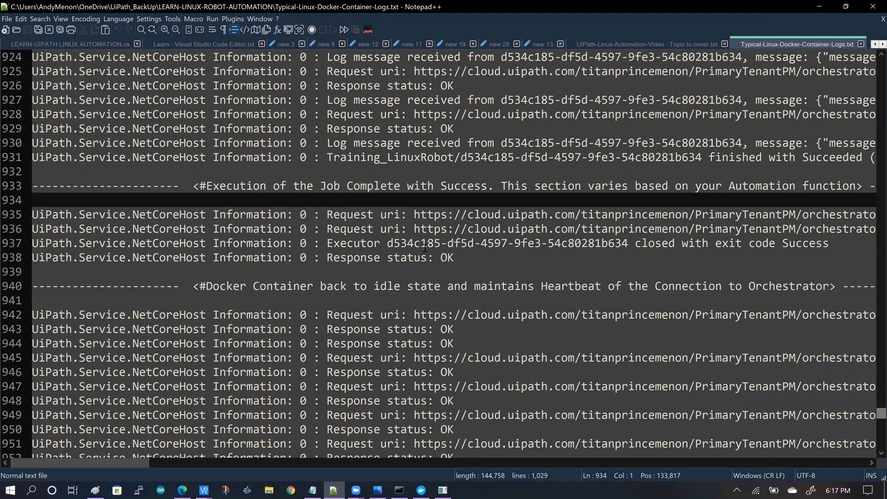
{"action": "left_click", "coordinate": [327, 245]}
{"action": "left_click_drag", "start_coordinate": [359, 246], "coordinate": [830, 243]}
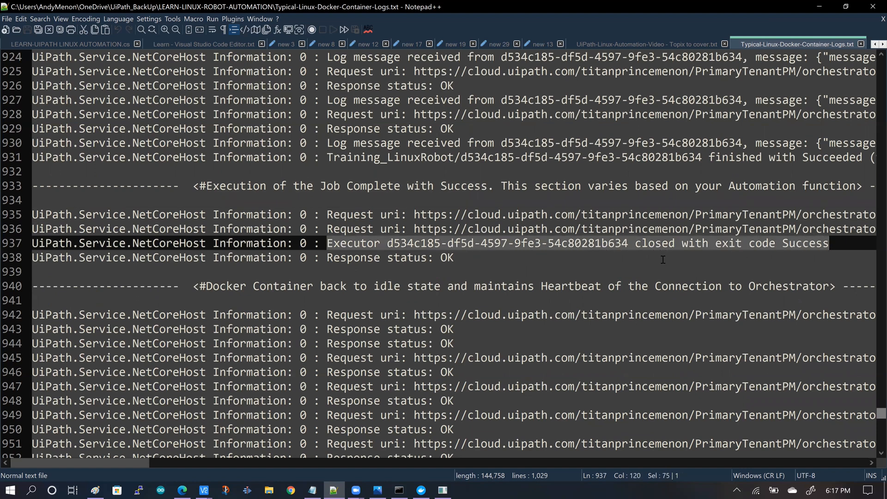
Step: Examine the repeated request and response entries in the section on the container's idle state and heartbeat to Orchestrator
{"action": "scroll", "coordinate": [608, 247], "scroll_direction": "down", "scroll_amount": 2}
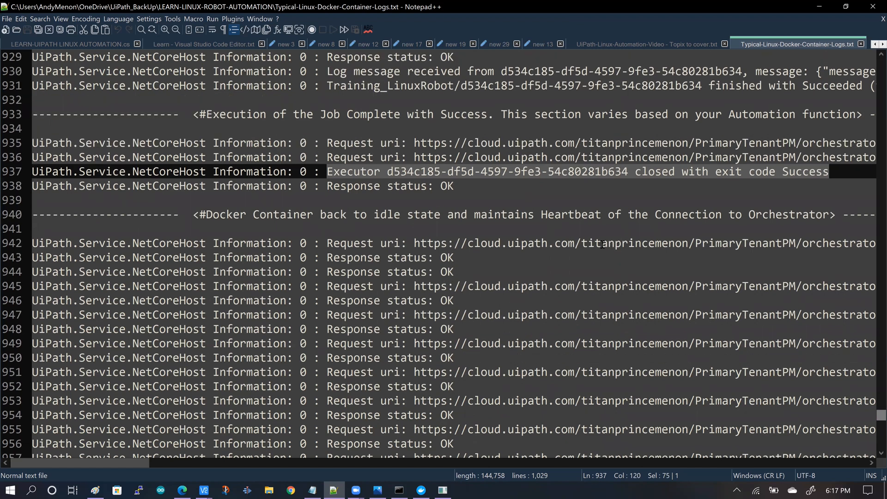
{"action": "scroll", "coordinate": [602, 245], "scroll_direction": "down", "scroll_amount": 2}
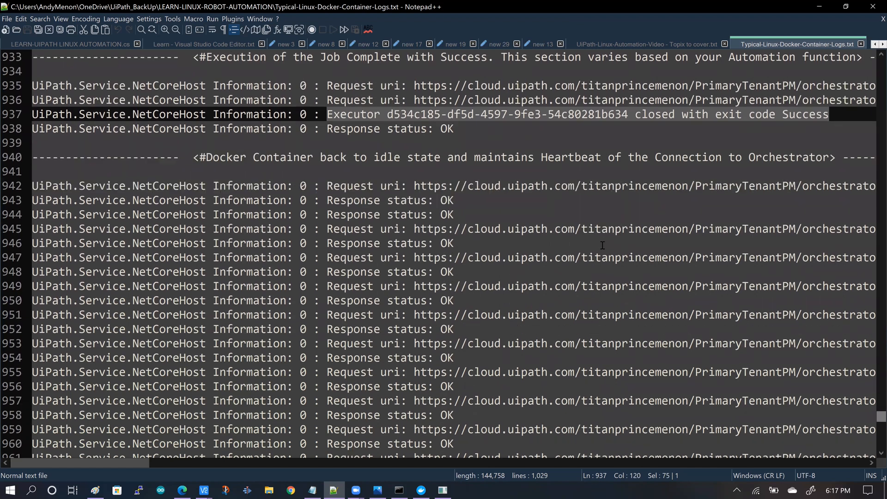
{"action": "scroll", "coordinate": [602, 244], "scroll_direction": "down", "scroll_amount": 1}
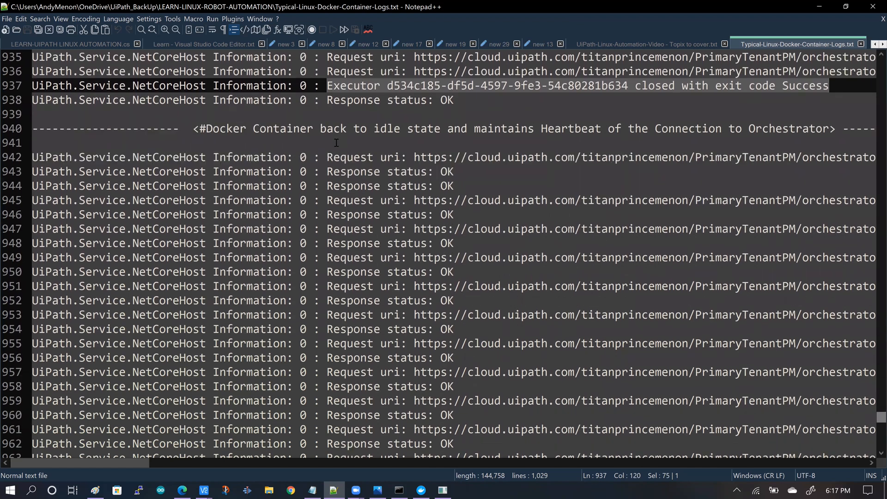
{"action": "scroll", "coordinate": [336, 148], "scroll_direction": "down", "scroll_amount": 1}
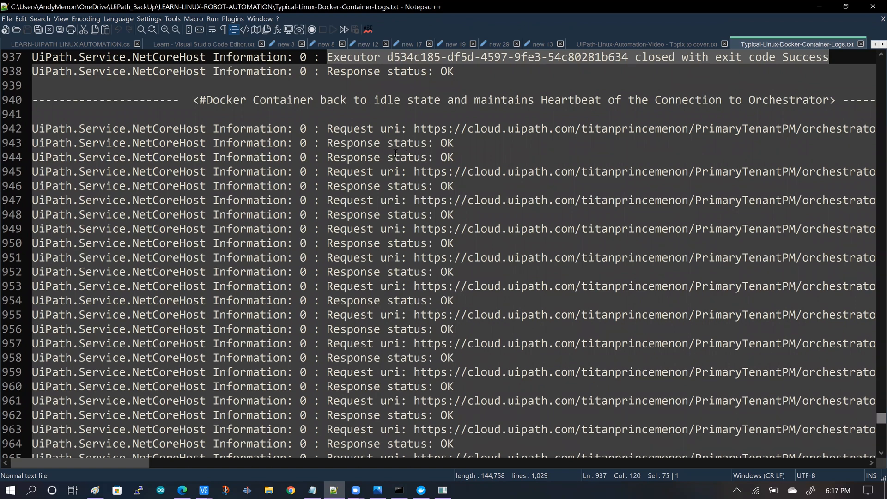
{"action": "scroll", "coordinate": [383, 172], "scroll_direction": "down", "scroll_amount": 1}
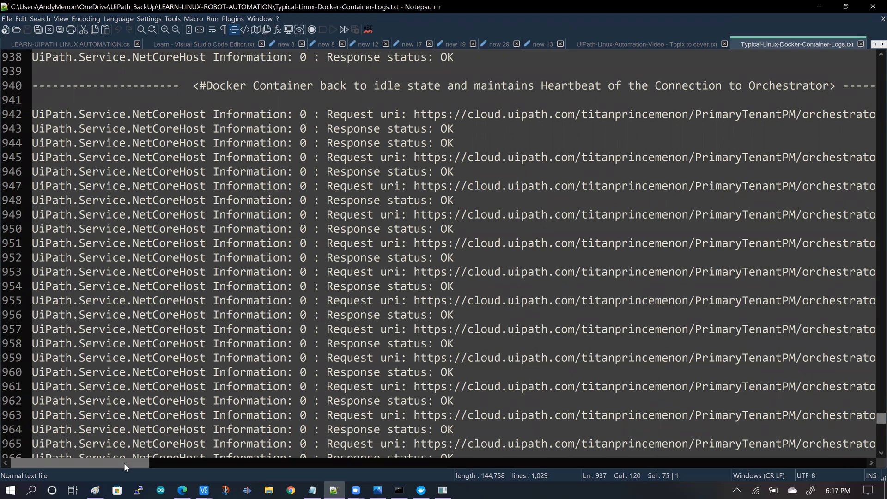
{"action": "left_click_drag", "start_coordinate": [149, 464], "coordinate": [157, 468]}
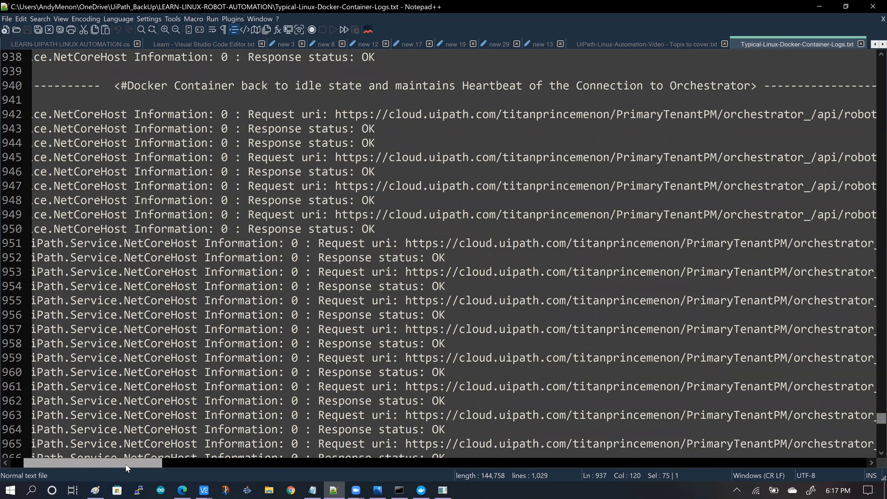
{"action": "scroll", "coordinate": [249, 390], "scroll_direction": "left", "scroll_amount": 3}
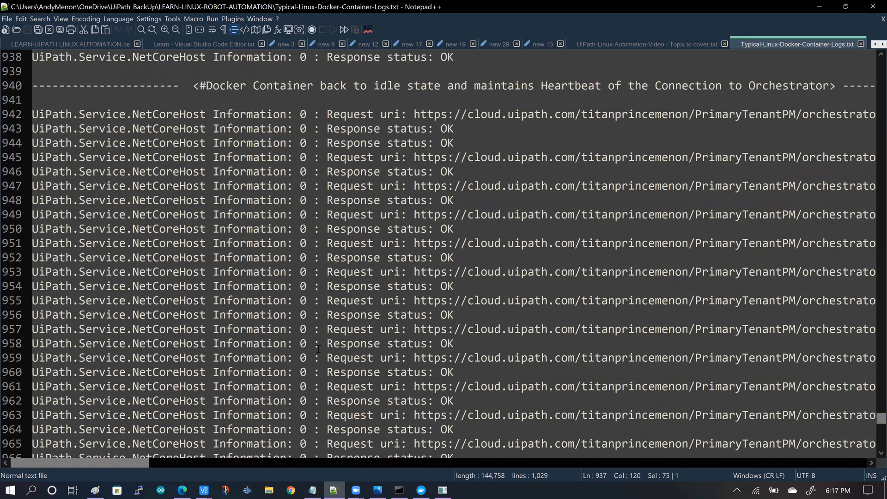
{"action": "scroll", "coordinate": [319, 349], "scroll_direction": "down", "scroll_amount": 5}
{"action": "scroll", "coordinate": [318, 354], "scroll_direction": "down", "scroll_amount": 4}
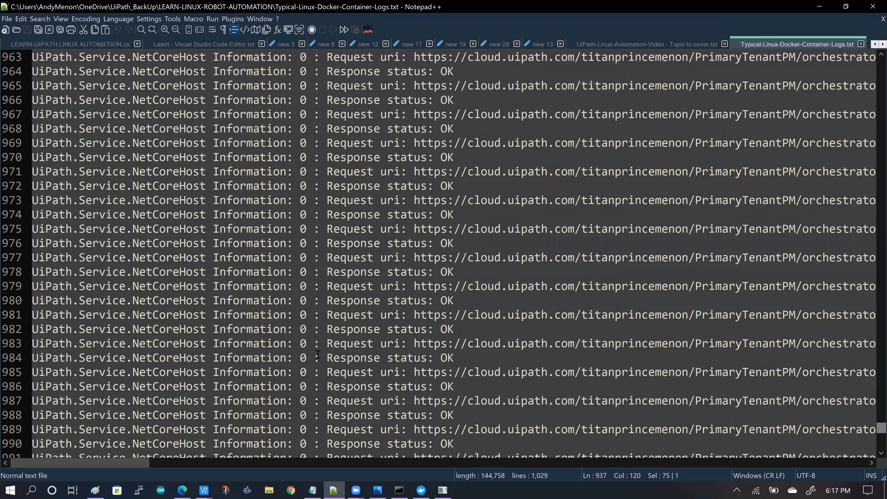
{"action": "scroll", "coordinate": [318, 354], "scroll_direction": "down", "scroll_amount": 1}
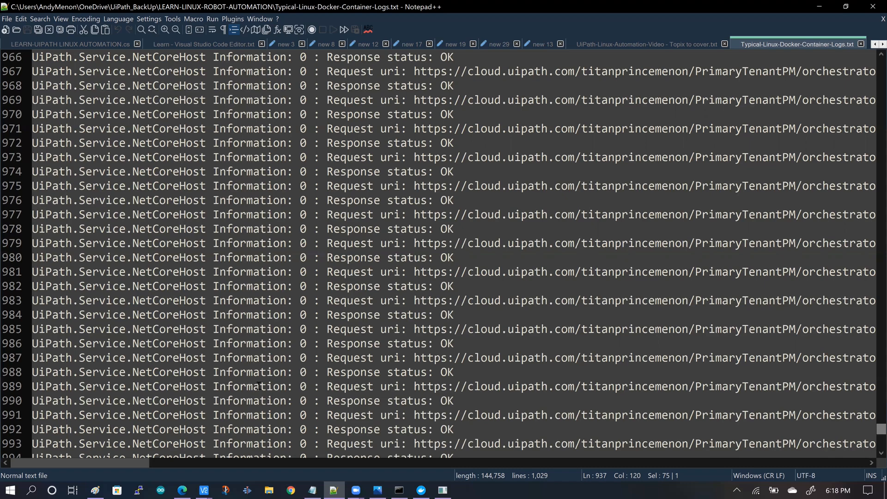
Step: Switch to the Linux Robots documentation in Microsoft Edge and go to the Useful Commands section
{"action": "left_click", "coordinate": [182, 489]}
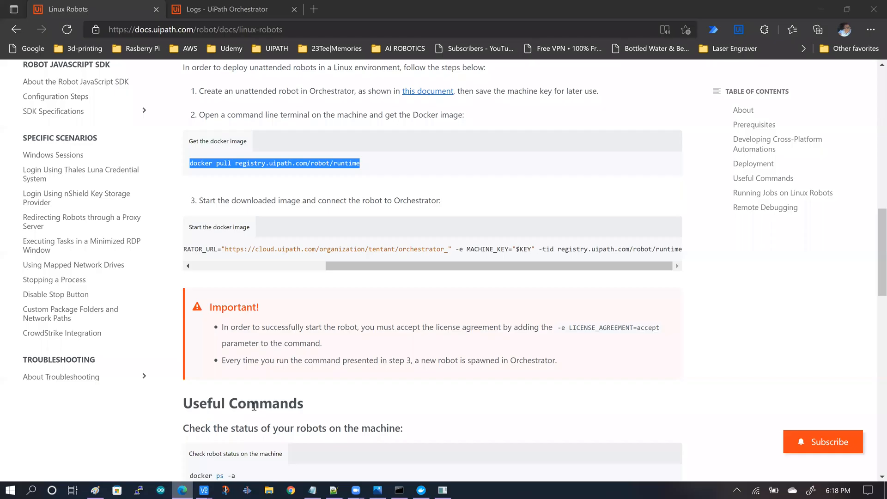
{"action": "scroll", "coordinate": [272, 385], "scroll_direction": "down", "scroll_amount": 2}
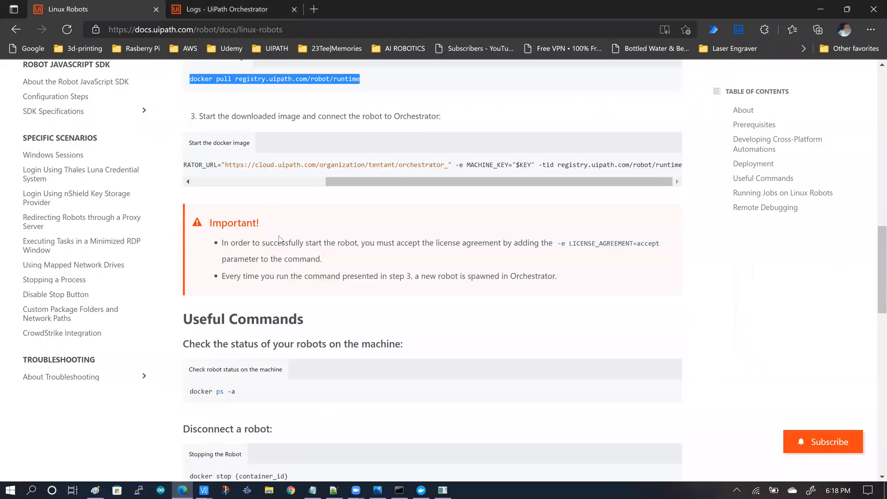
{"action": "scroll", "coordinate": [288, 245], "scroll_direction": "down", "scroll_amount": 2}
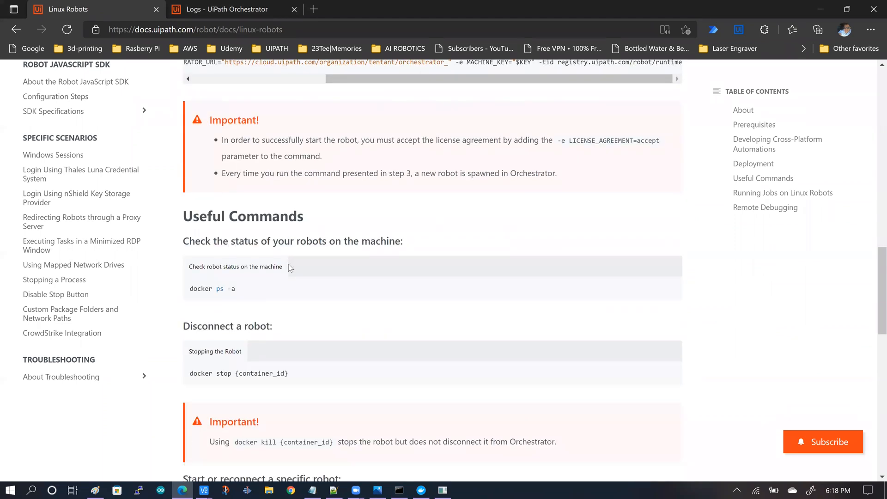
Step: In the Logging section, highlight the sentence about persisting log files beyond the container's lifecycle and examine its docker run command
{"action": "scroll", "coordinate": [288, 264], "scroll_direction": "down", "scroll_amount": 10}
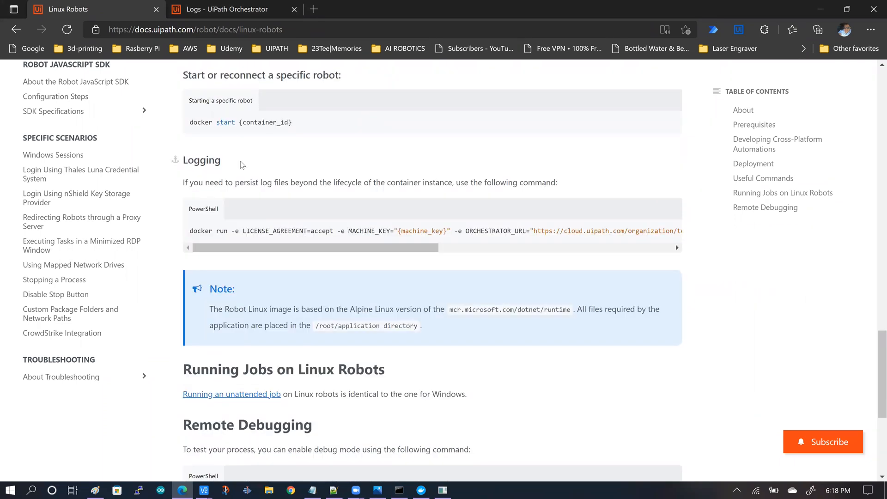
{"action": "left_click_drag", "start_coordinate": [184, 182], "coordinate": [568, 178]}
{"action": "left_click_drag", "start_coordinate": [369, 250], "coordinate": [316, 251]}
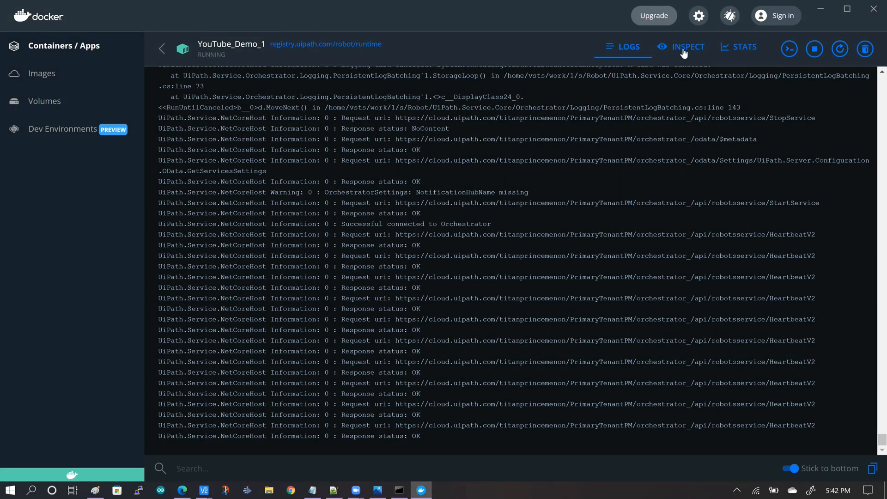
Step: Inspect the YouTube_Demo_1 container's environment in Docker Desktop, highlighting DOTNET_RUNNING_IN_CONTAINER, its value, and DOTNET_VERSION
{"action": "left_click", "coordinate": [684, 53]}
{"action": "left_click_drag", "start_coordinate": [176, 284], "coordinate": [285, 285]}
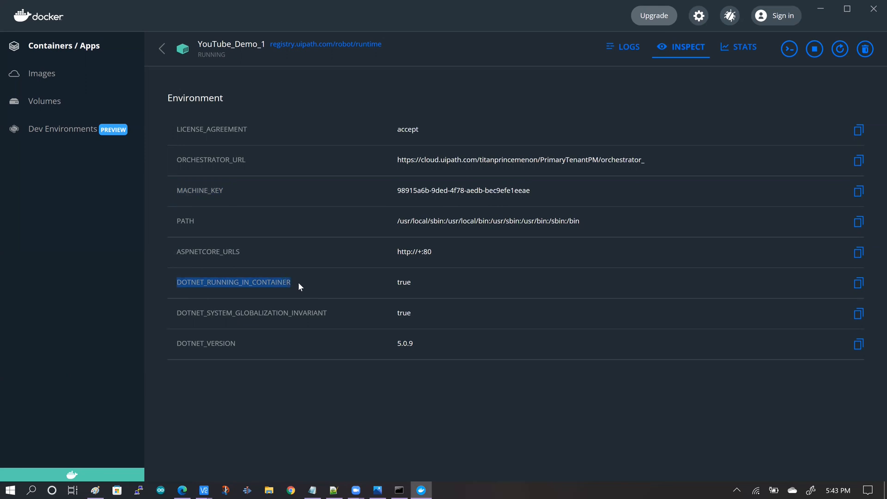
{"action": "double_click", "coordinate": [400, 282]}
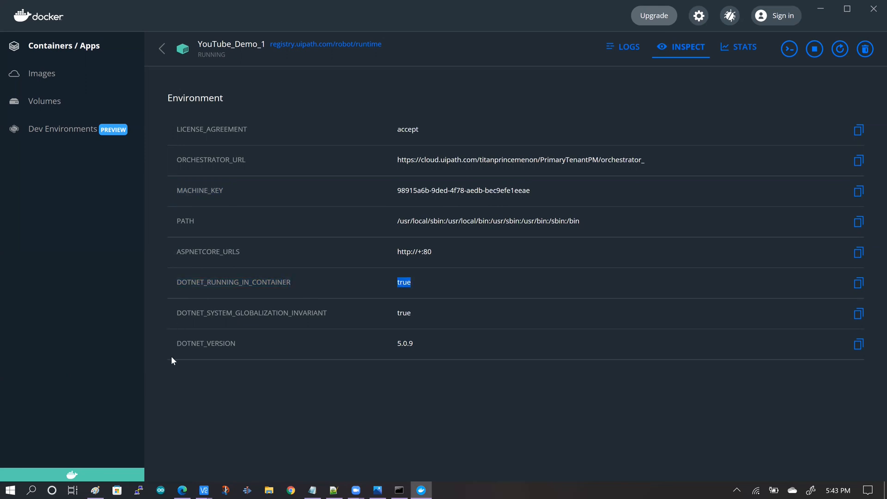
{"action": "left_click_drag", "start_coordinate": [175, 345], "coordinate": [240, 346]}
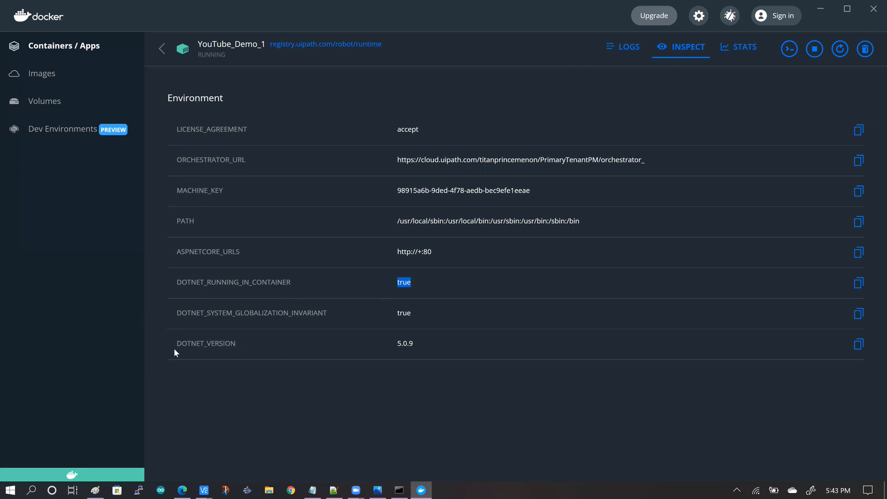
{"action": "left_click_drag", "start_coordinate": [174, 346], "coordinate": [339, 345]}
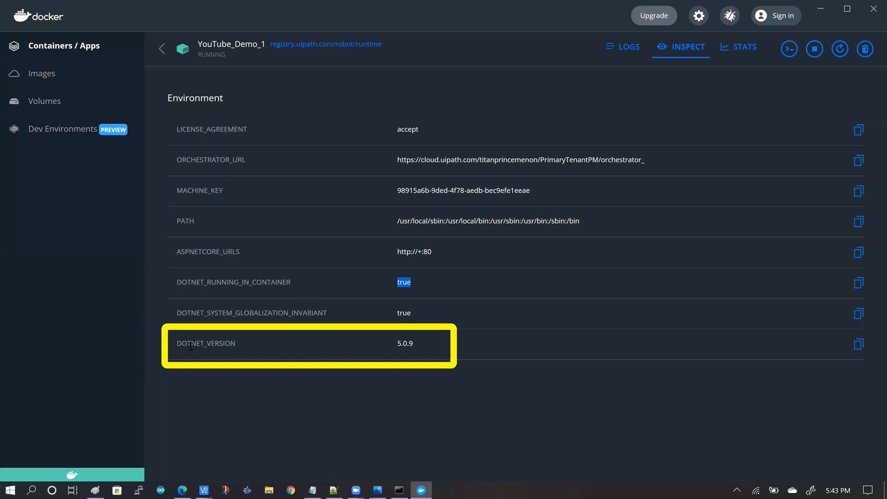
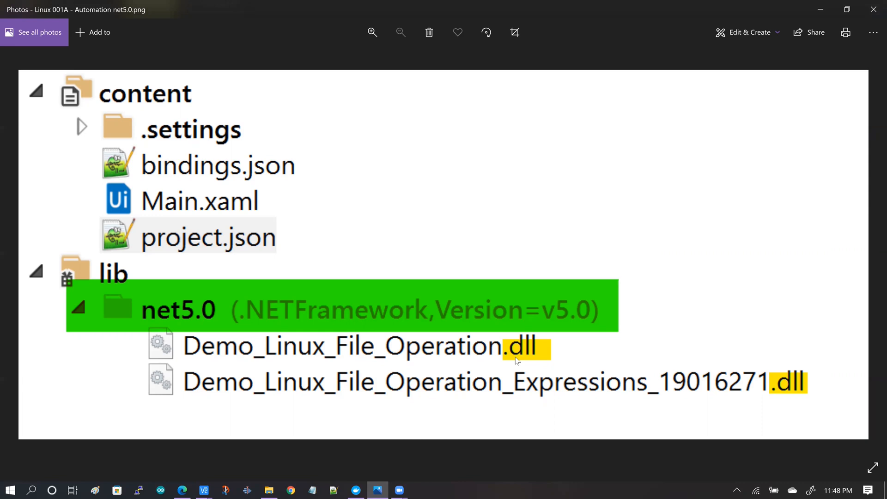
Step: In Photos, advance from the net5.0 automation image through the Studio version Preview and net6.0 vs net5.0 Unsupported images to the following one
{"action": "left_click", "coordinate": [871, 250]}
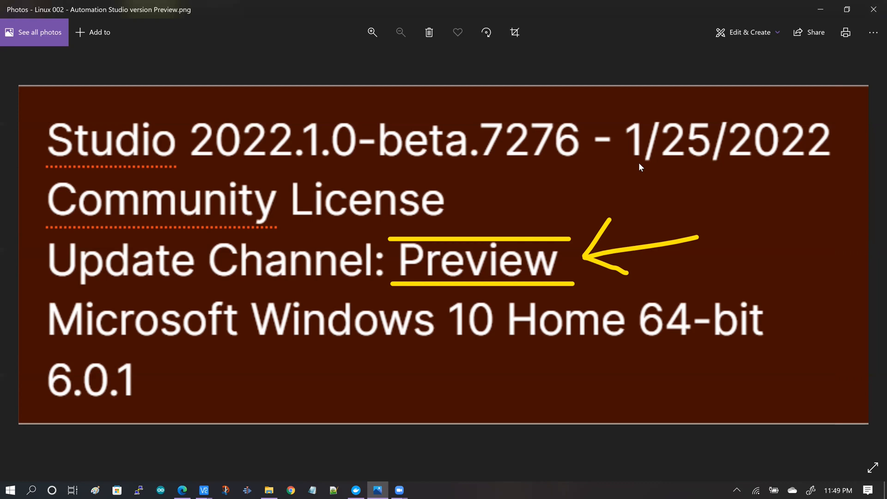
{"action": "key", "text": "Right"}
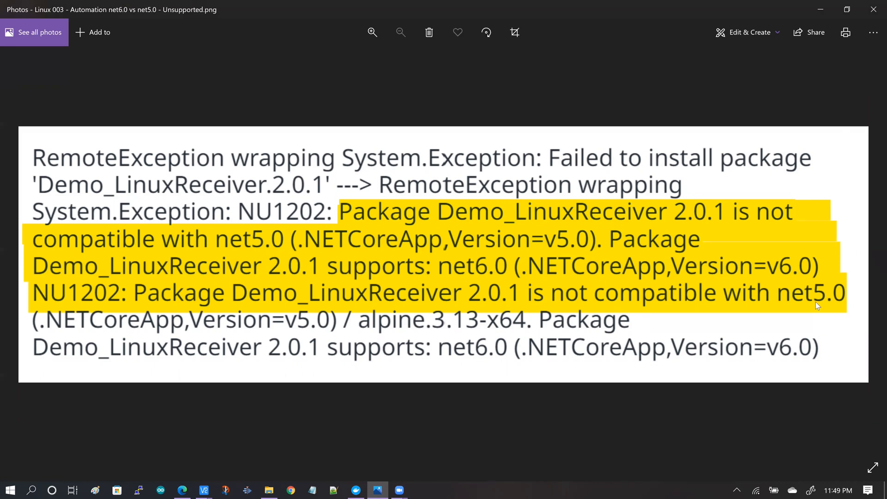
{"action": "left_click", "coordinate": [871, 250]}
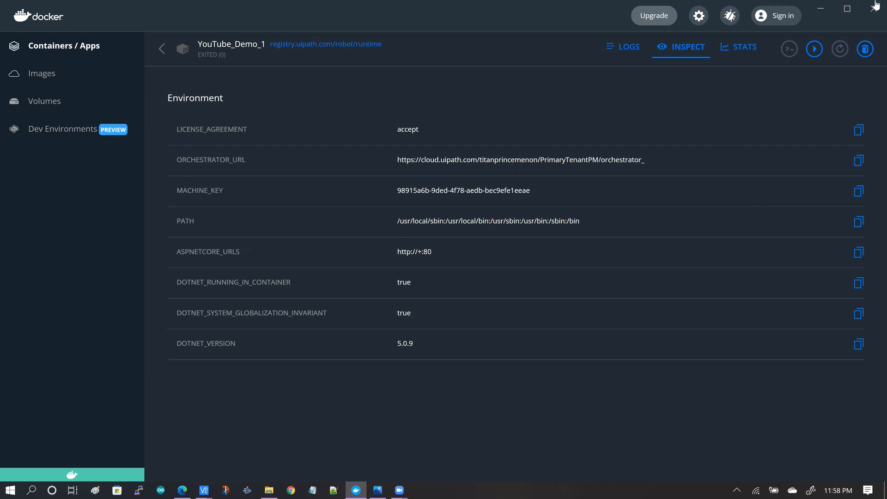
Step: Minimize the Docker Desktop window to return to the VMMEM Resource Consumption image in Photos
{"action": "left_click", "coordinate": [821, 11]}
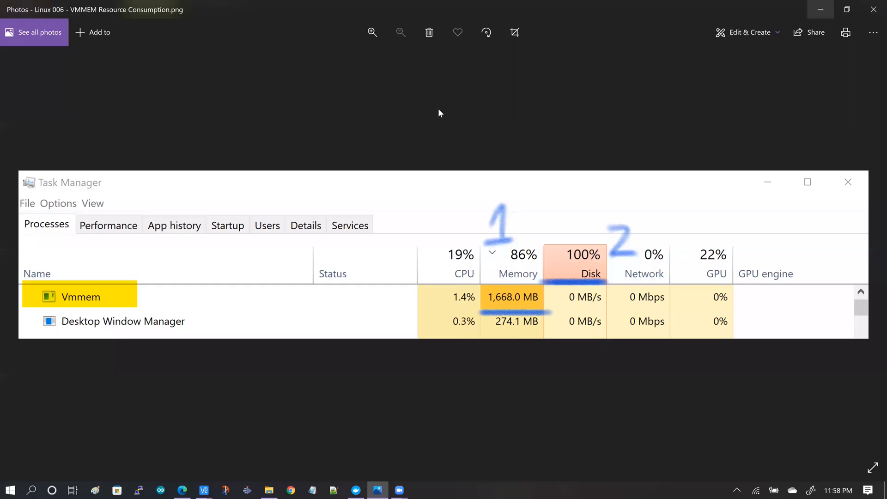